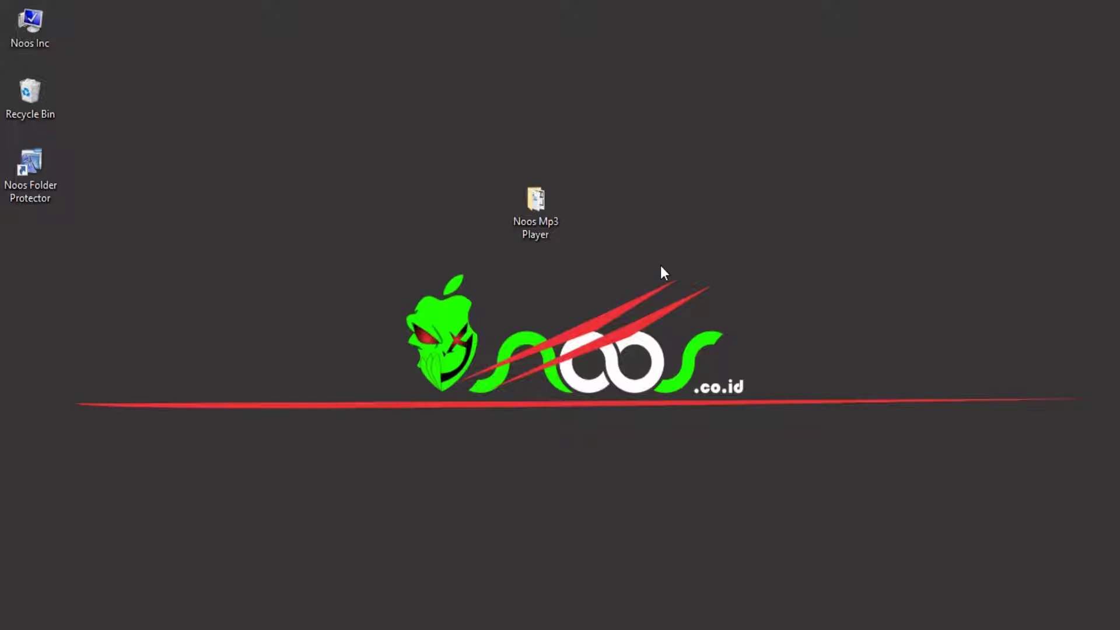
Open the Noos Mp3 Player project folder from the desktop.
double_click(537, 230)
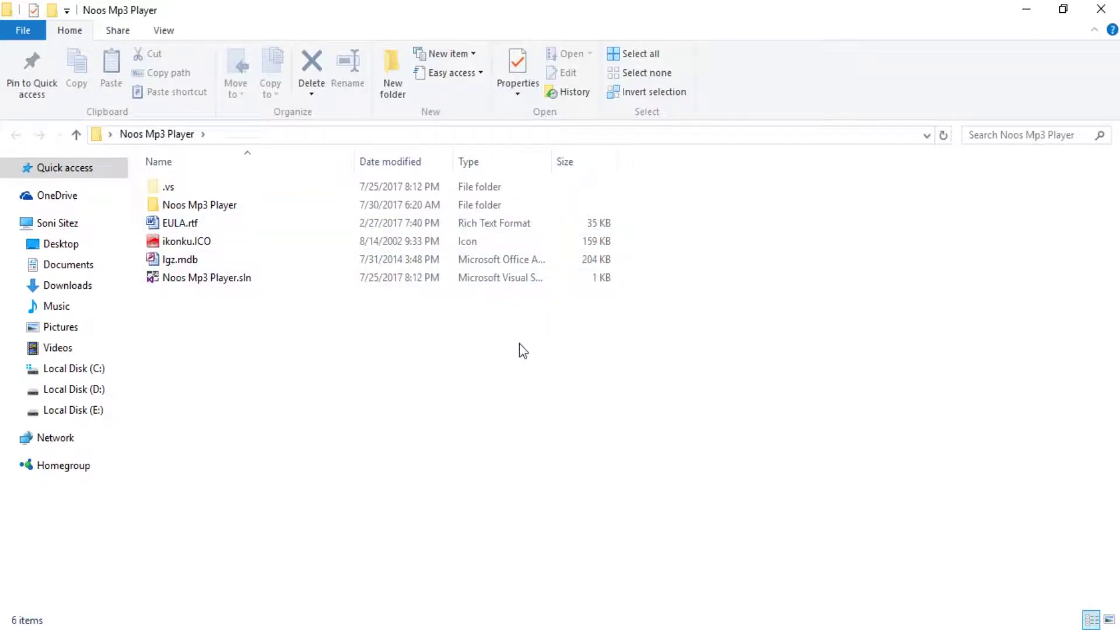
Read EULA.rtf in Word, look over ikonku.ICO and lgz.mdb, then return to Visual Studio.
double_click(264, 229)
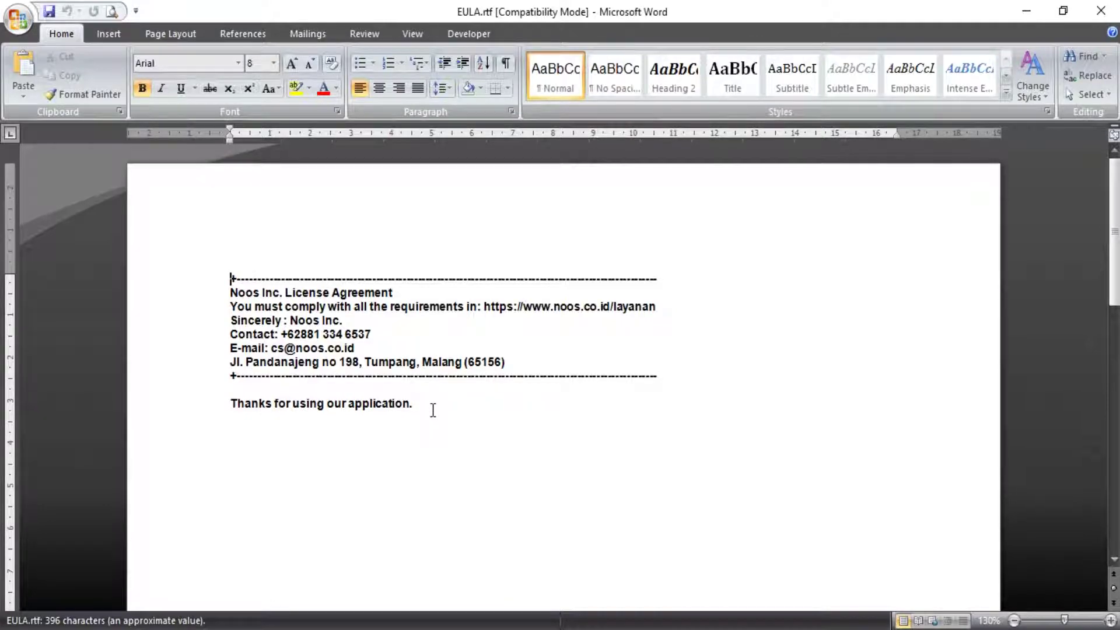
left_click(1097, 12)
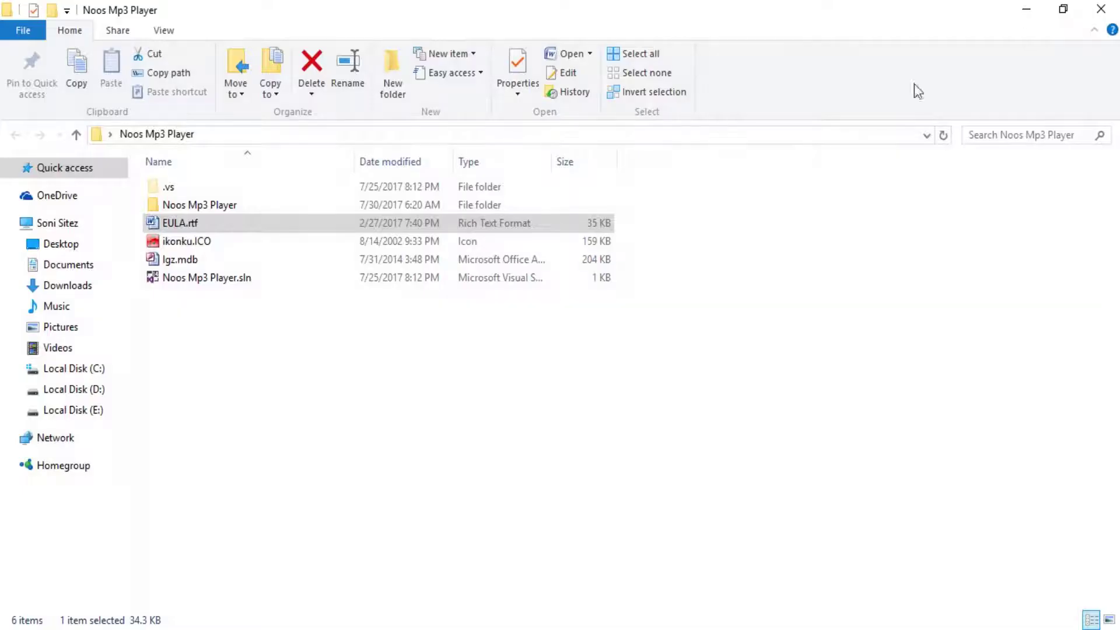
left_click(225, 244)
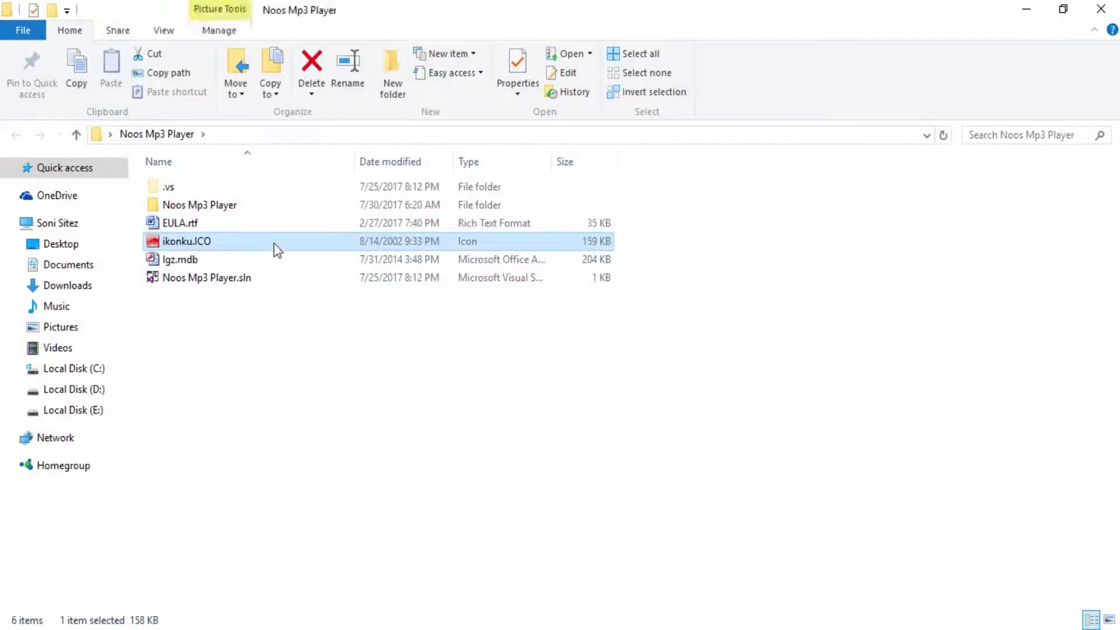
left_click(214, 262)
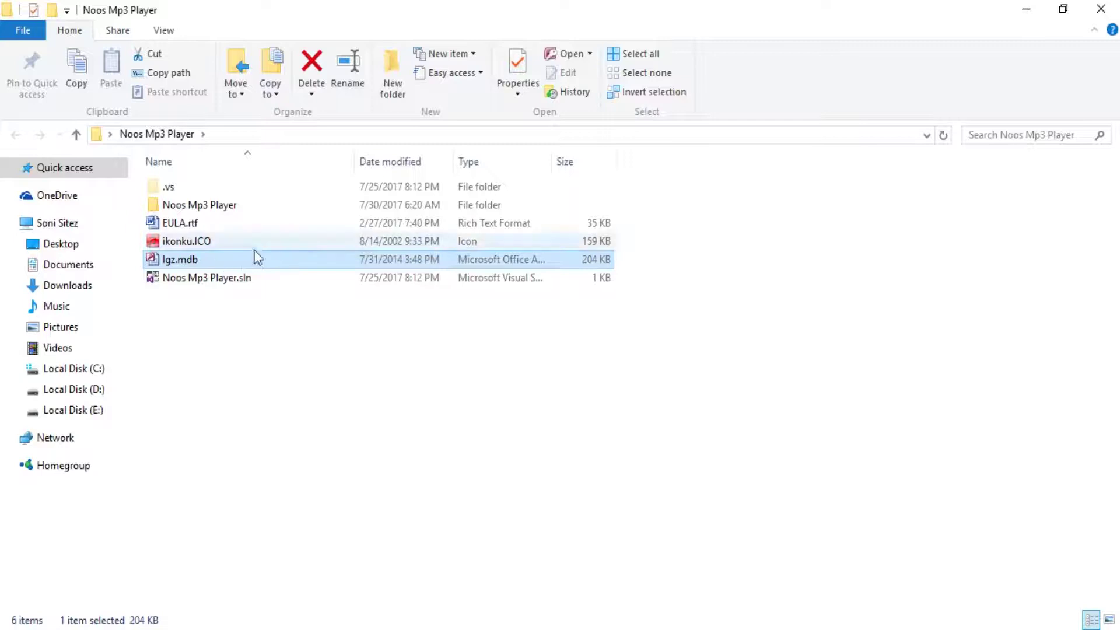
left_click(215, 223)
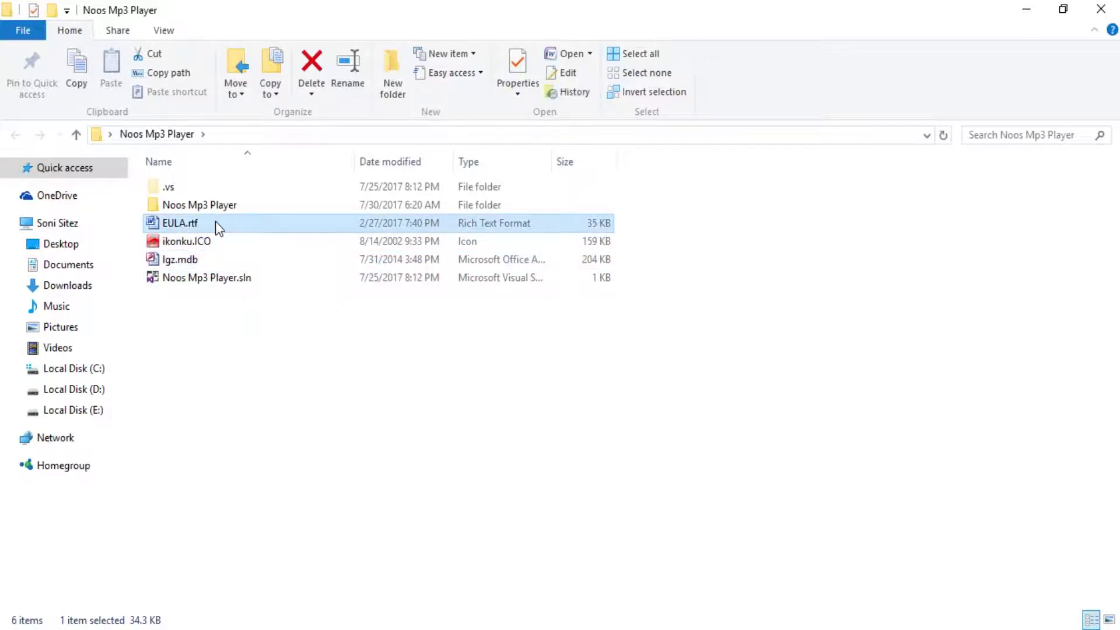
key("Down")
key("Down")
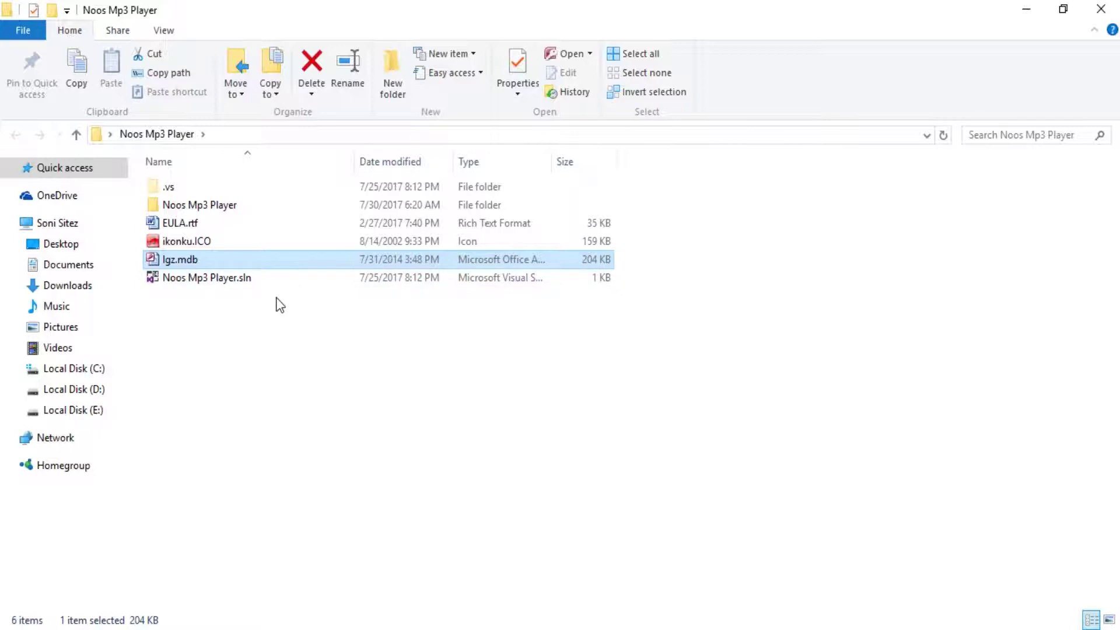
key("alt+Tab")
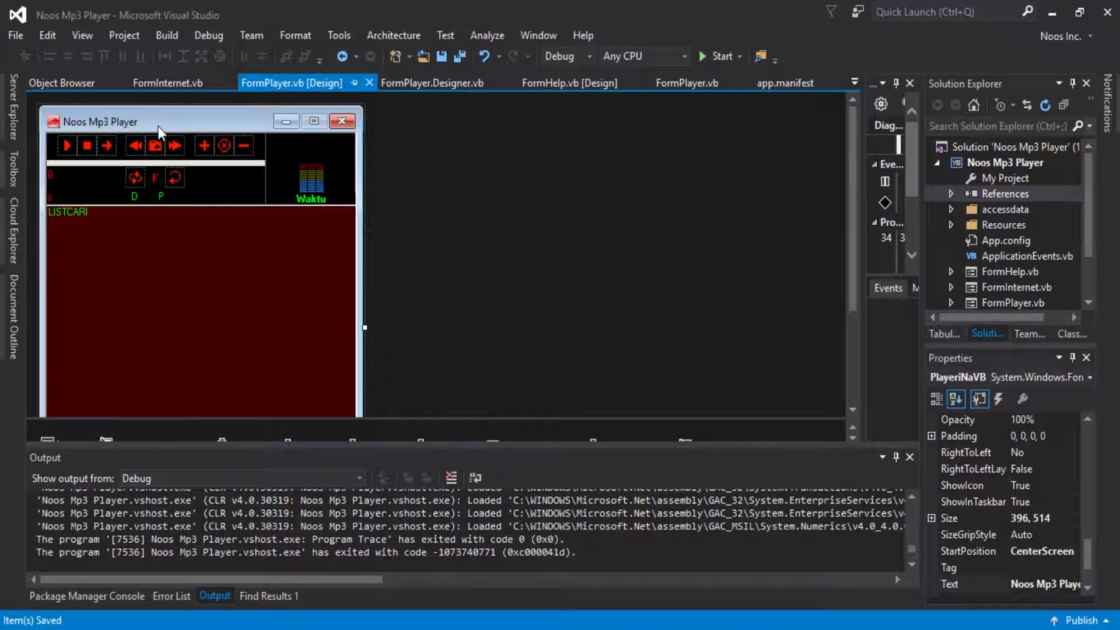
Test-run the Noos Mp3 Player app, exit it from its context menu, and stop debugging.
left_click(712, 52)
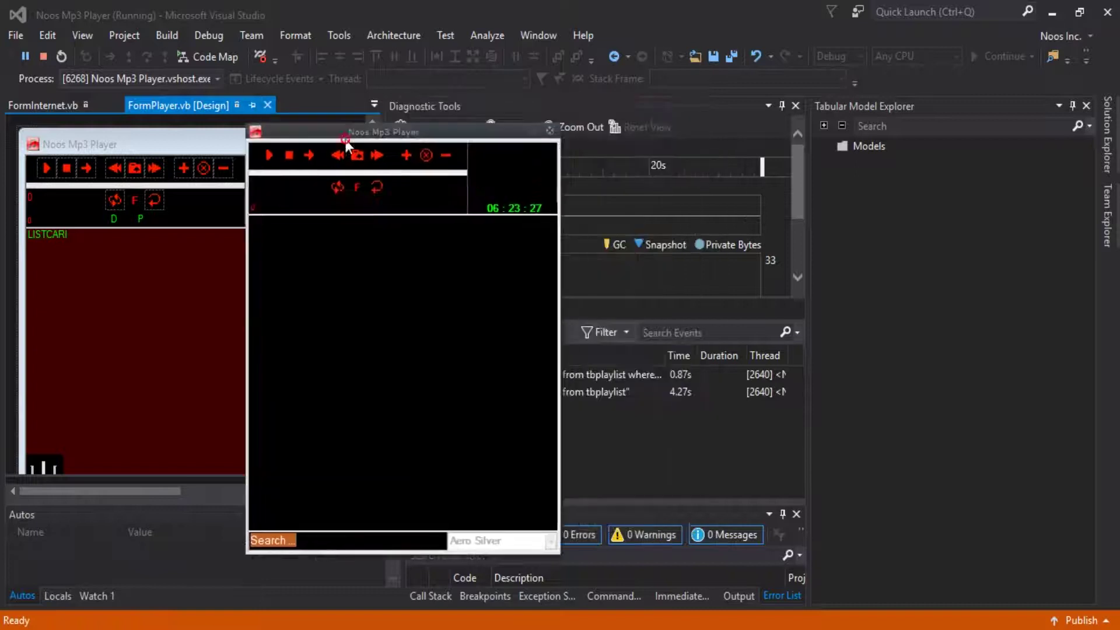
left_click_drag(500, 120, 434, 122)
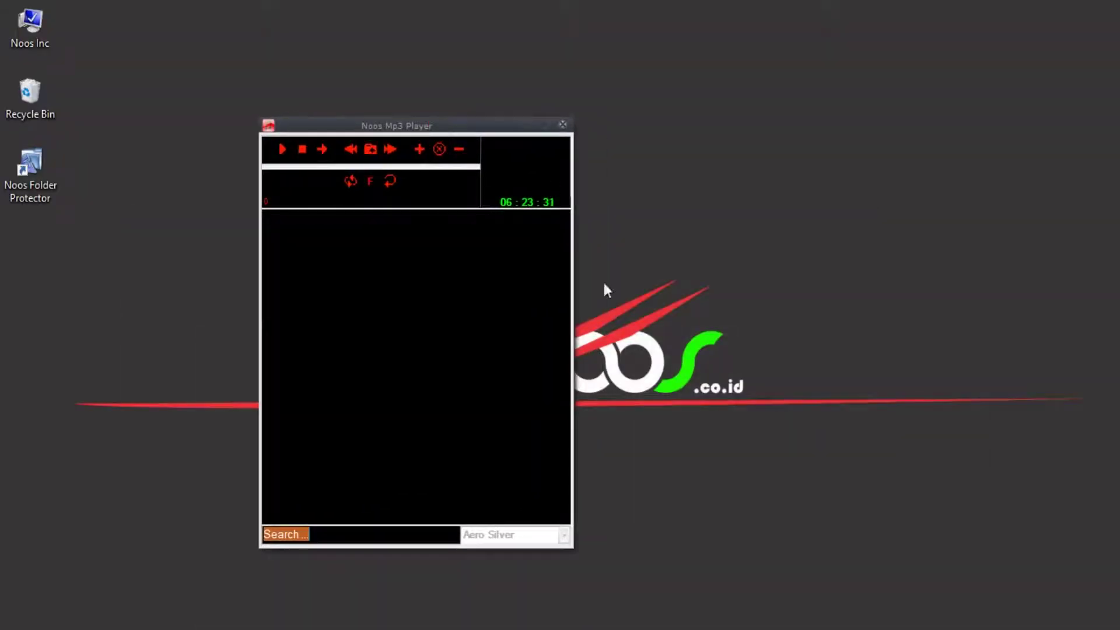
key("super+Home")
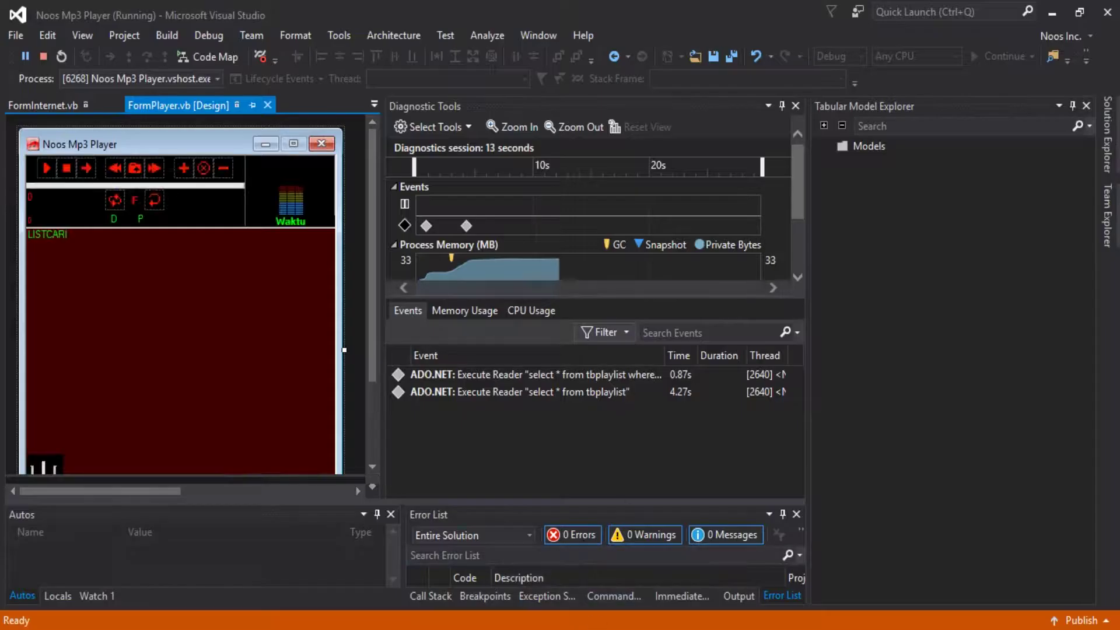
right_click(464, 269)
left_click(498, 500)
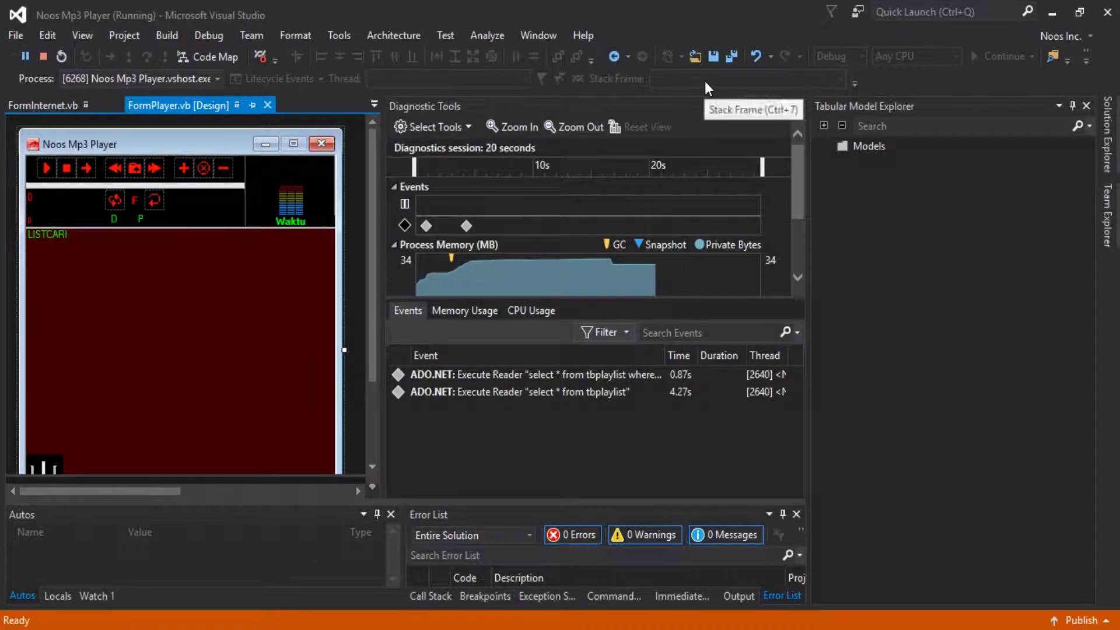
key("shift+F5")
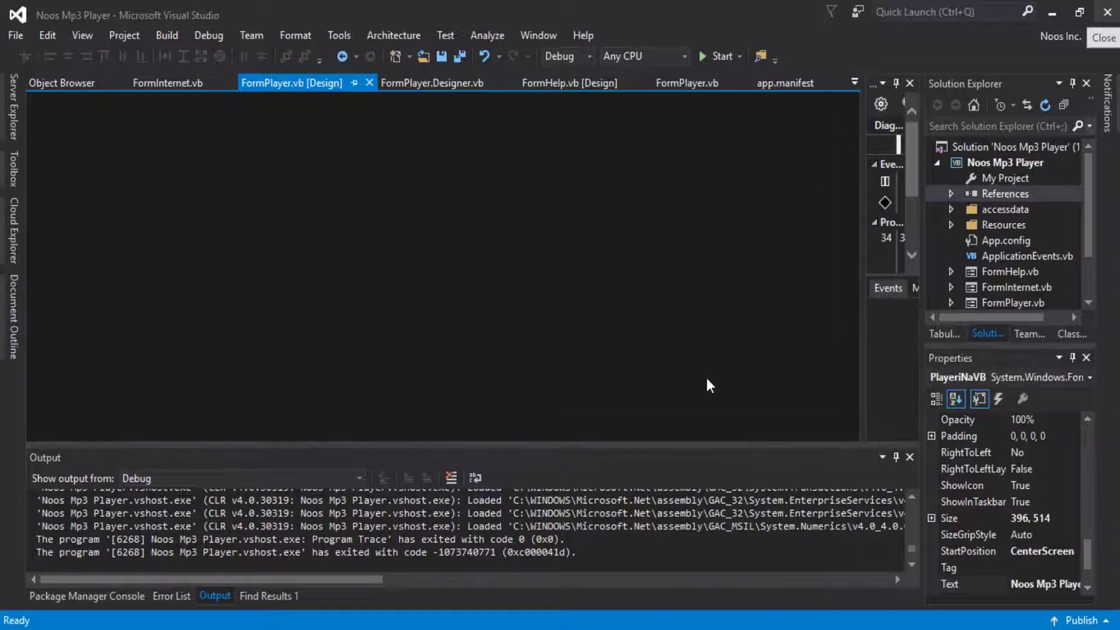
Start a new project and browse to Other Project Types > Setup and Deployment templates.
key("super+d")
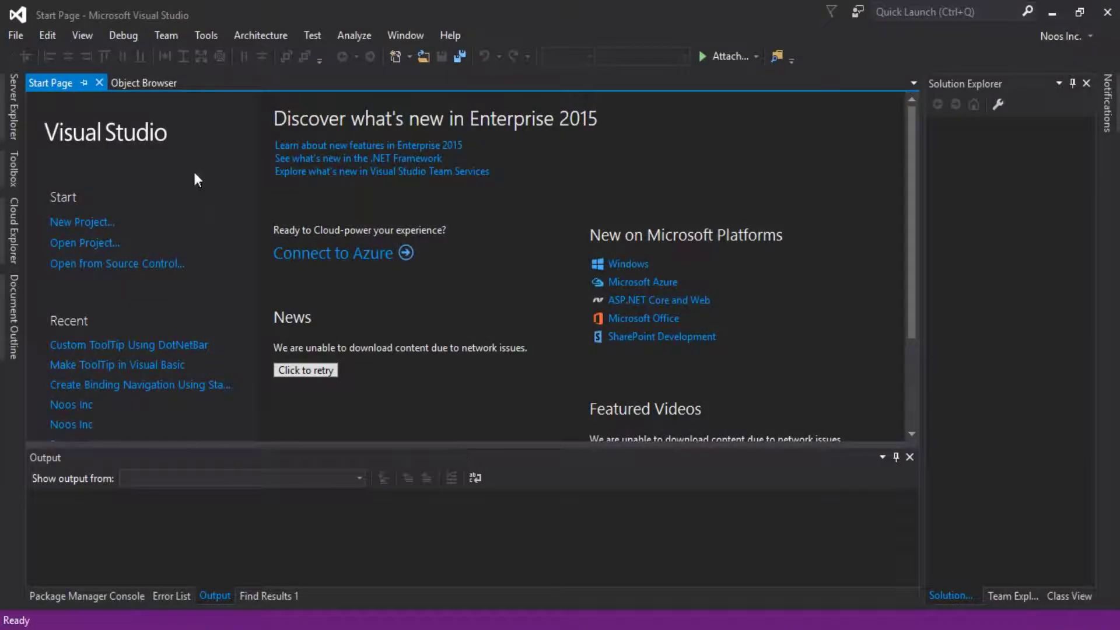
left_click(89, 225)
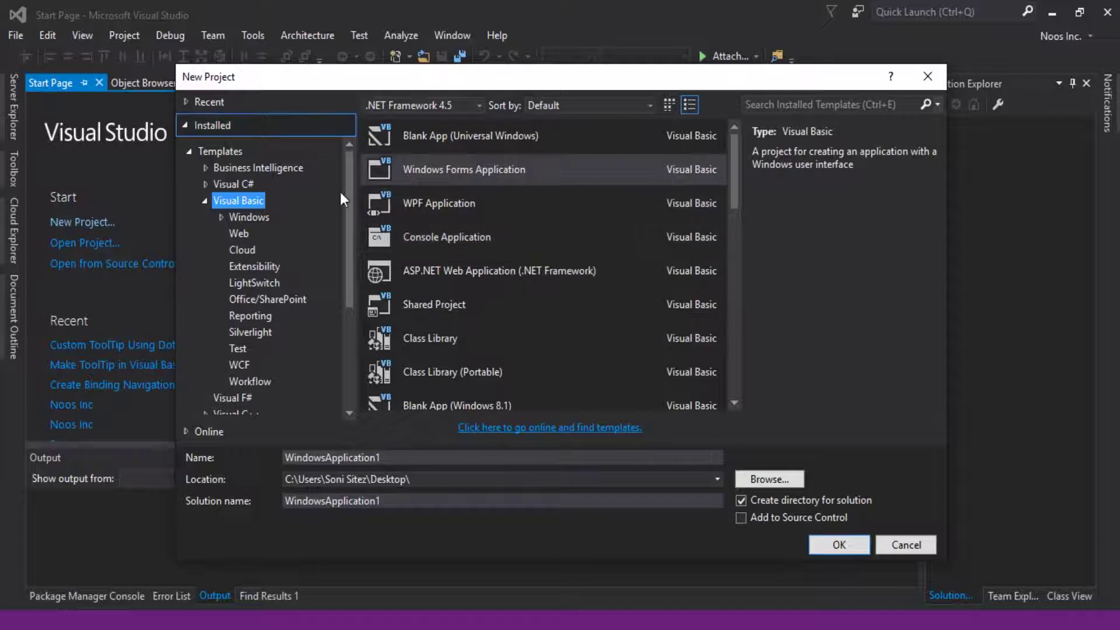
left_click(208, 204)
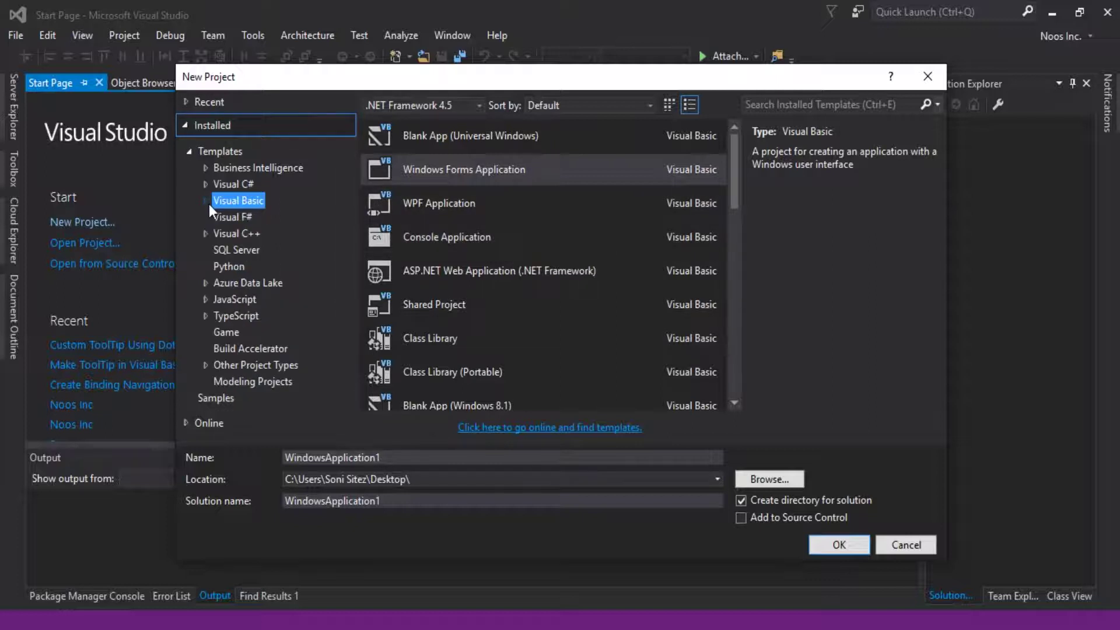
left_click(204, 365)
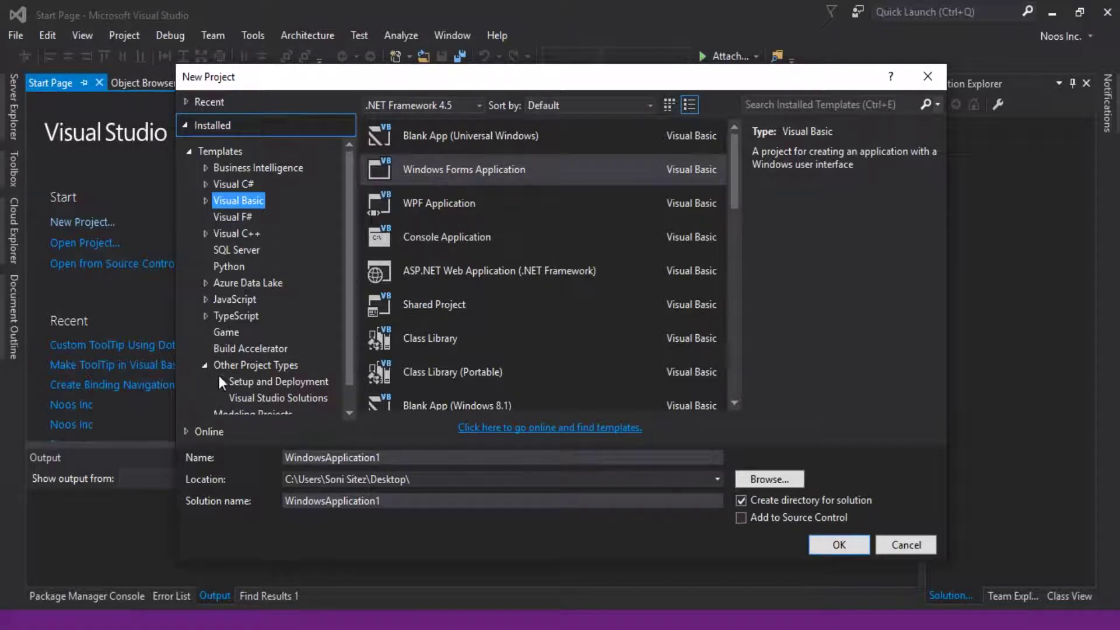
left_click(219, 382)
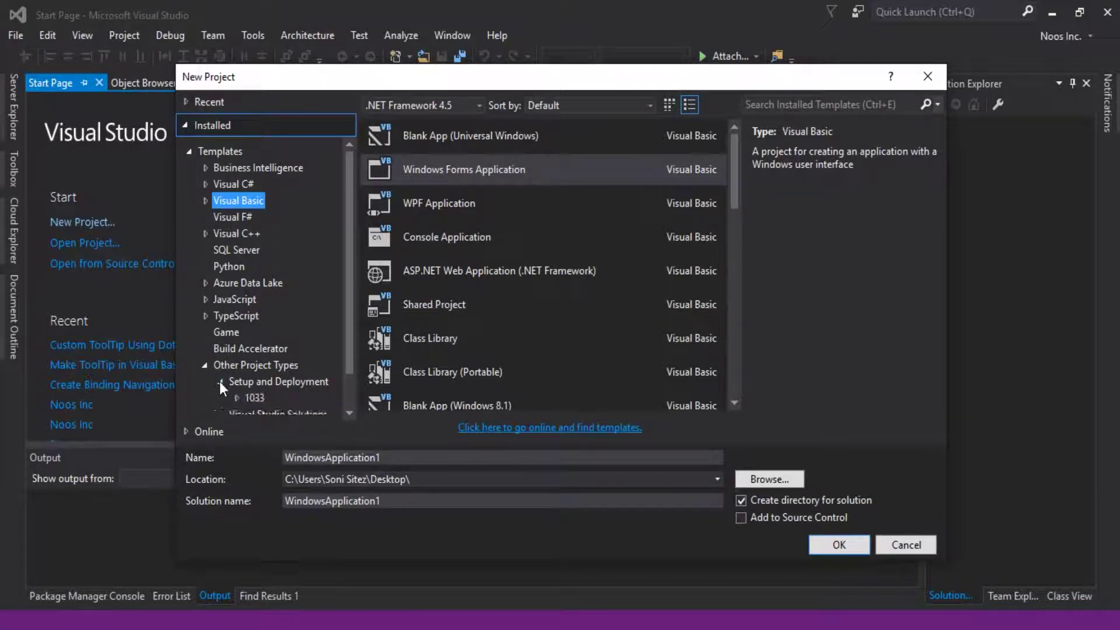
left_click(268, 384)
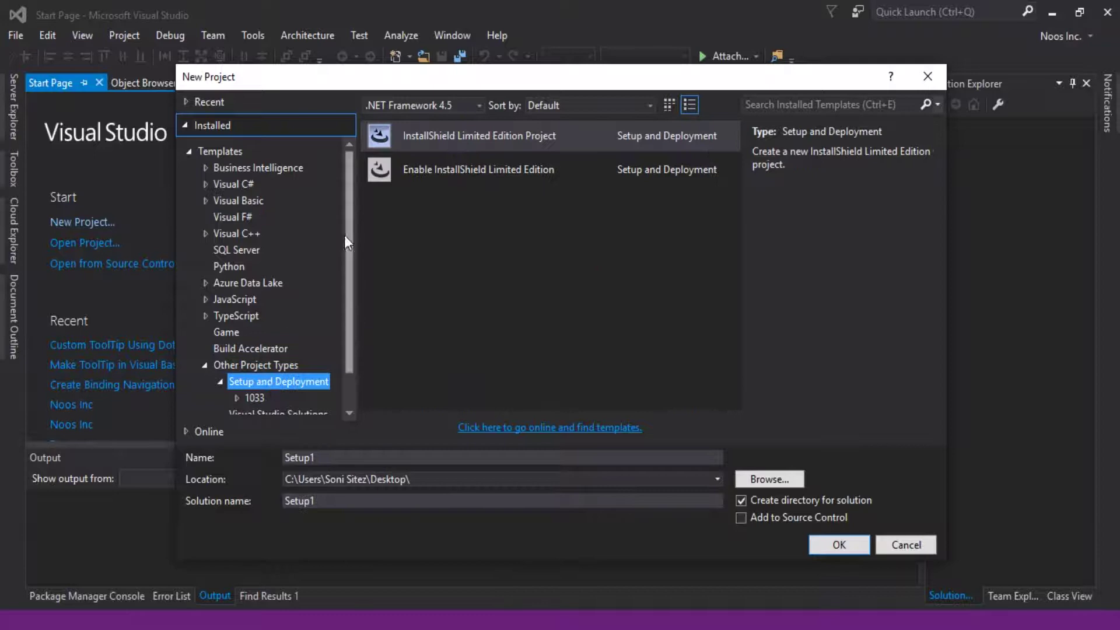
Create an InstallShield Limited Edition project named 'Setup Noos Mp3 Player'.
left_click(456, 141)
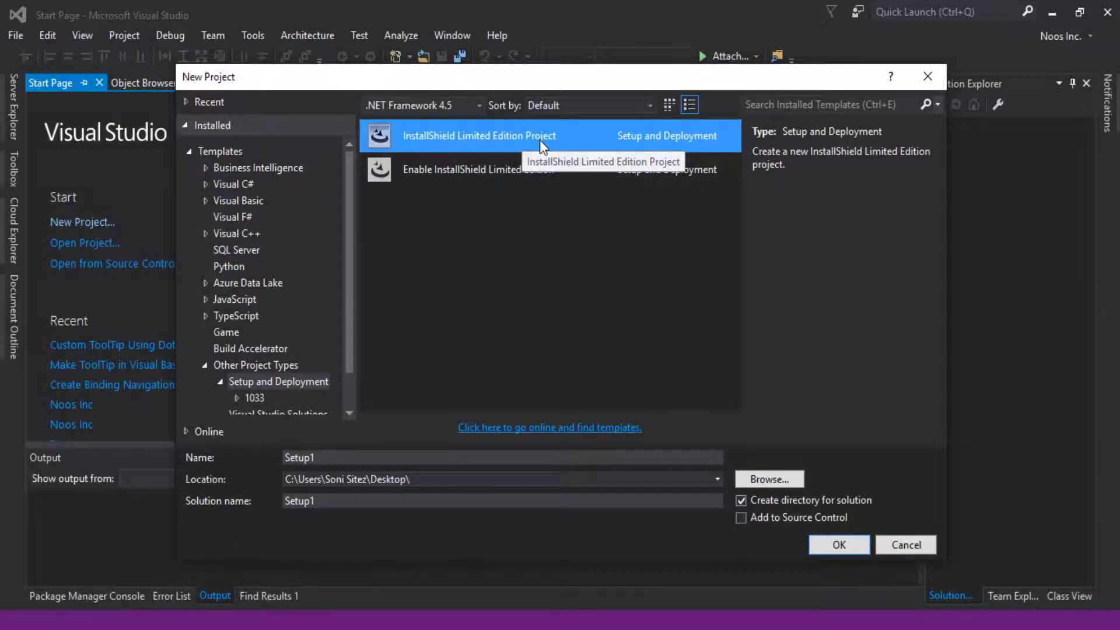
left_click(404, 457)
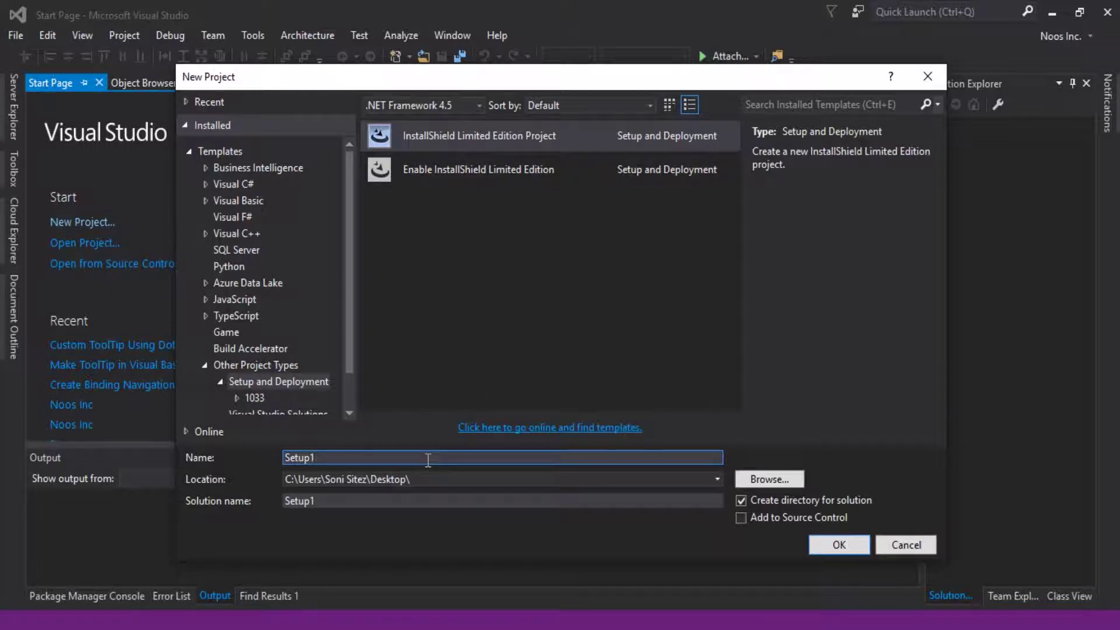
key("BackSpace")
type("Noos Mp3 Player")
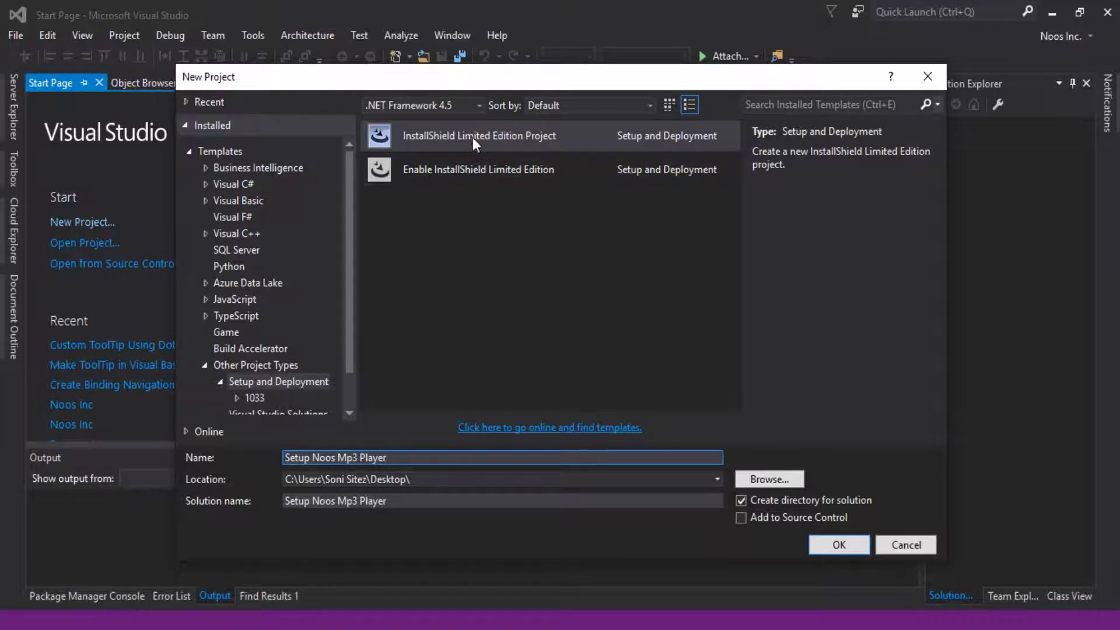
left_click(474, 137)
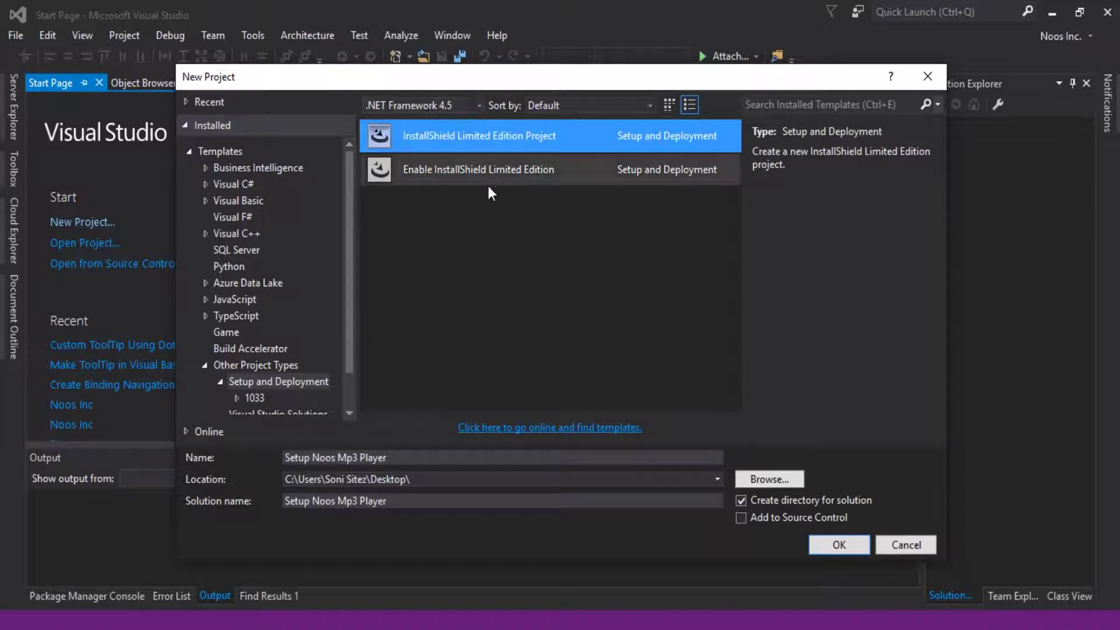
left_click(839, 545)
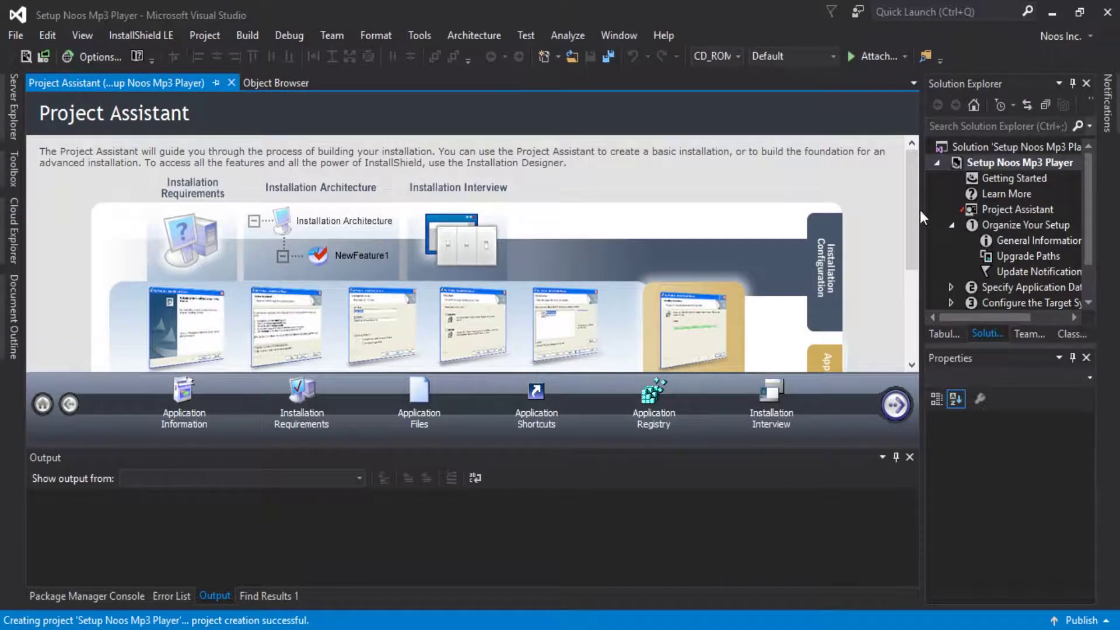
Add the existing Noos Mp3 Player.vbproj project to the solution.
left_click_drag(912, 215, 911, 219)
left_click_drag(914, 257, 913, 245)
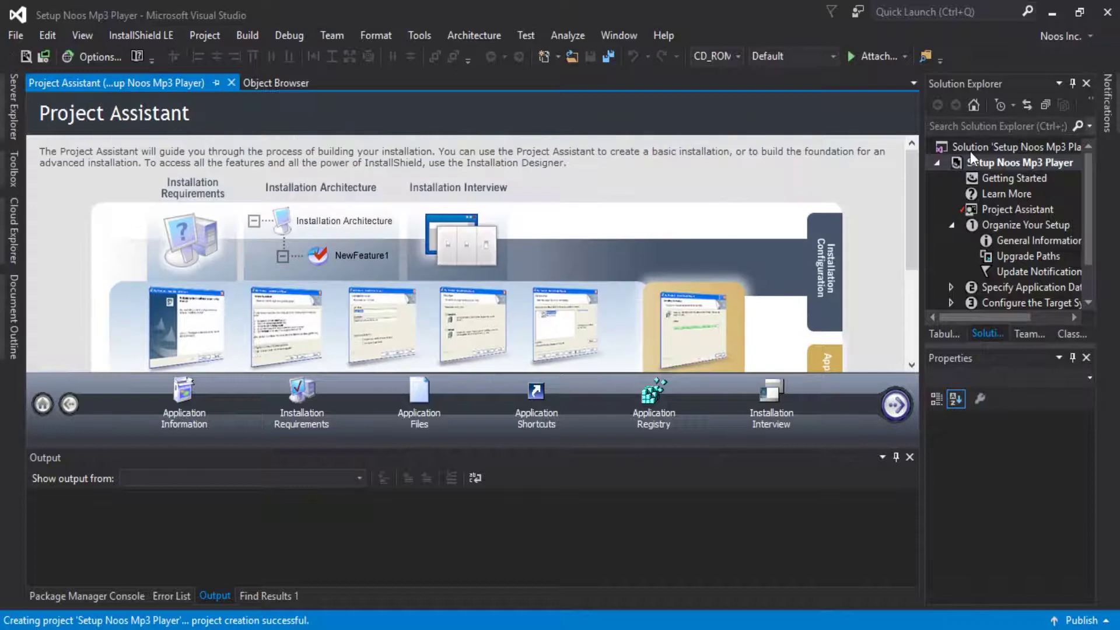
left_click(1004, 150)
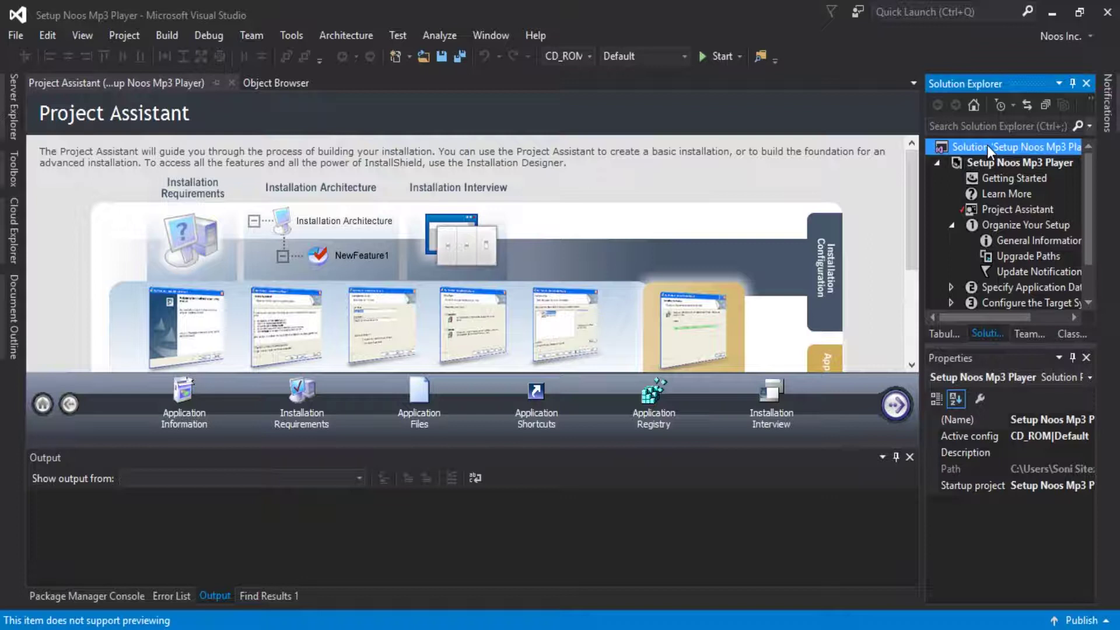
right_click(986, 146)
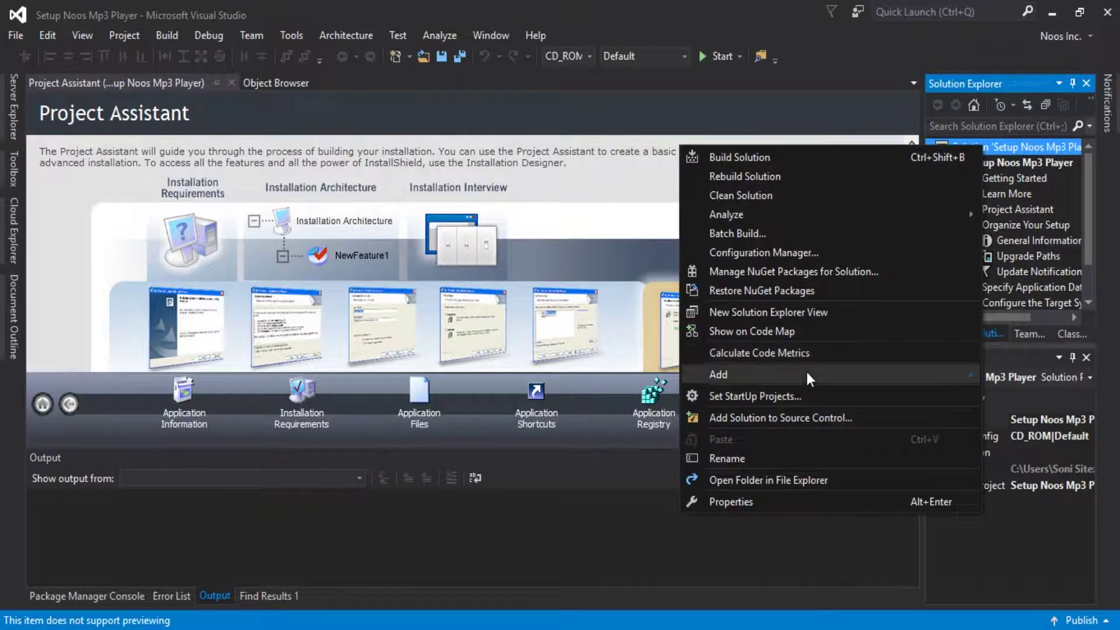
mouse_move(806, 370)
left_click(594, 393)
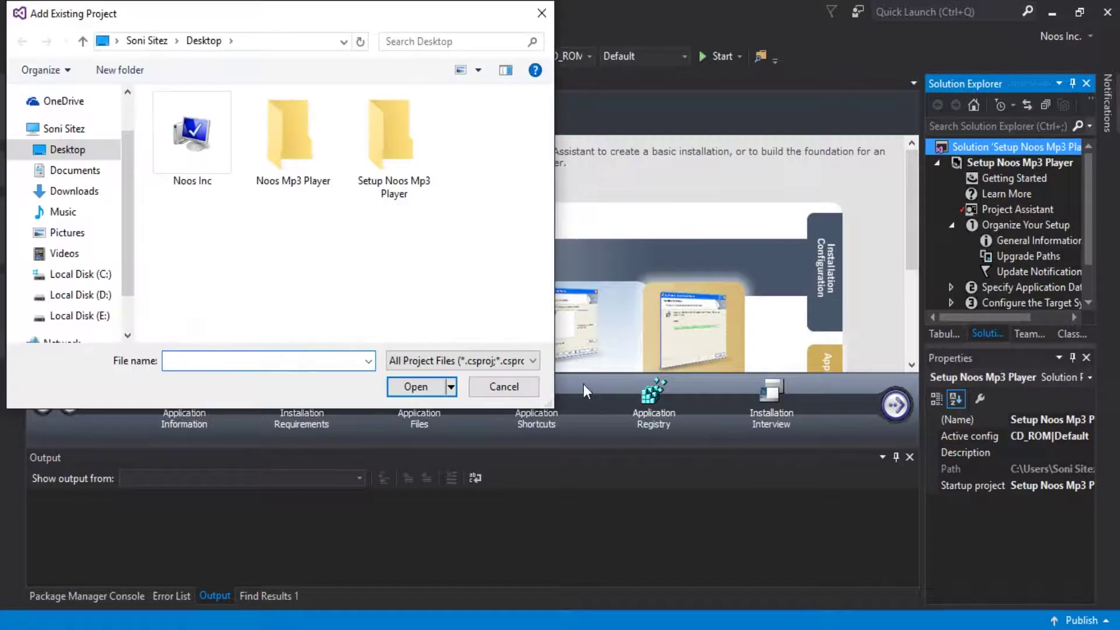
double_click(295, 173)
double_click(216, 140)
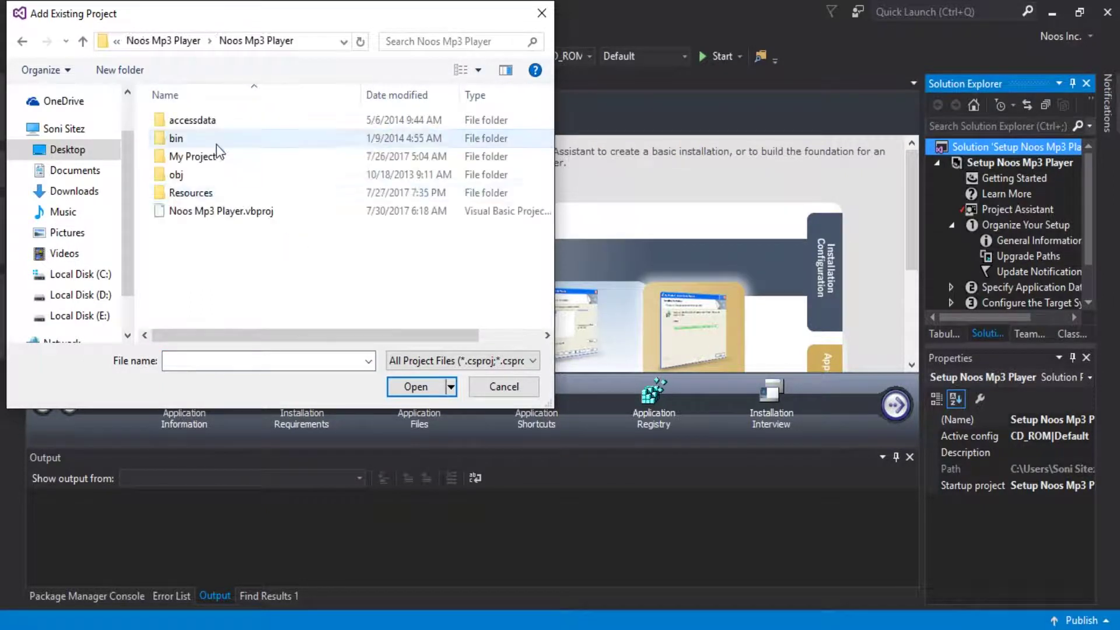
left_click(227, 211)
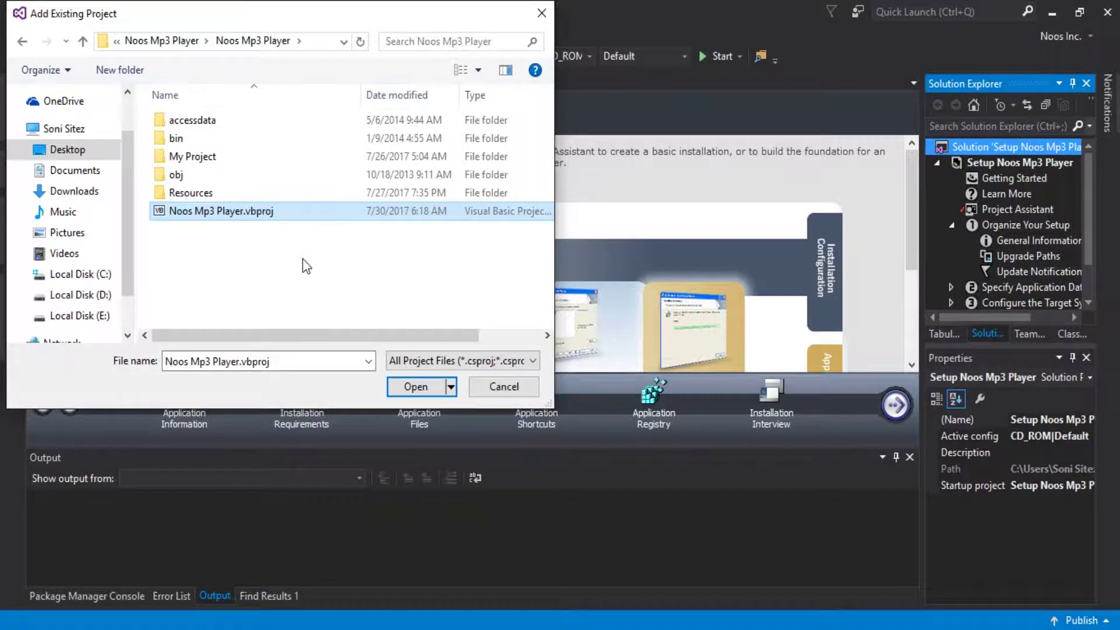
left_click(408, 382)
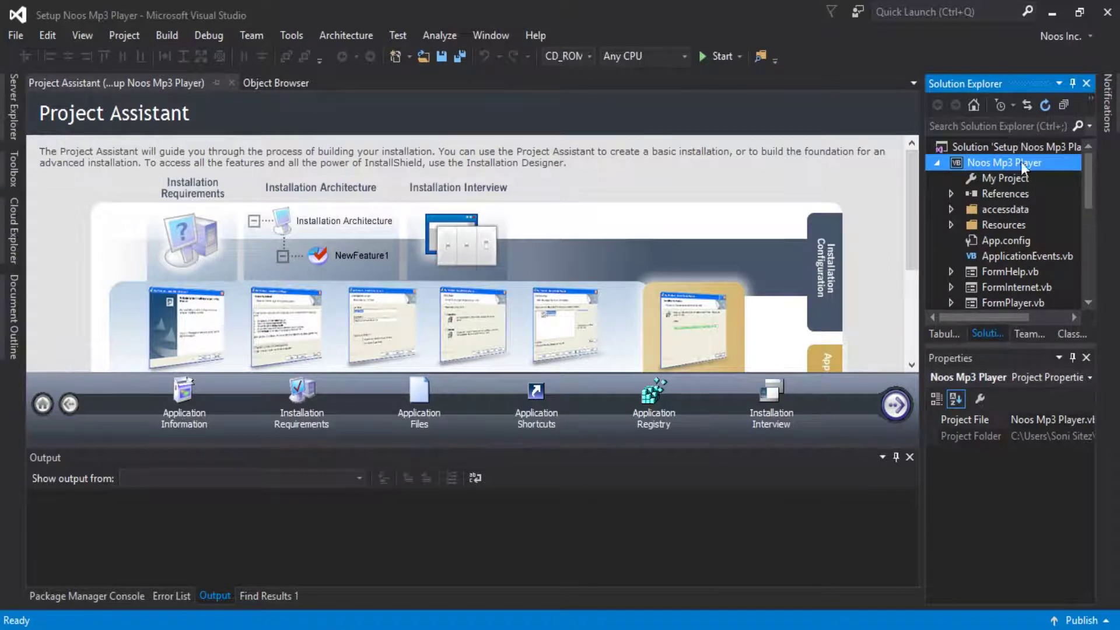
left_click_drag(1086, 197, 1085, 202)
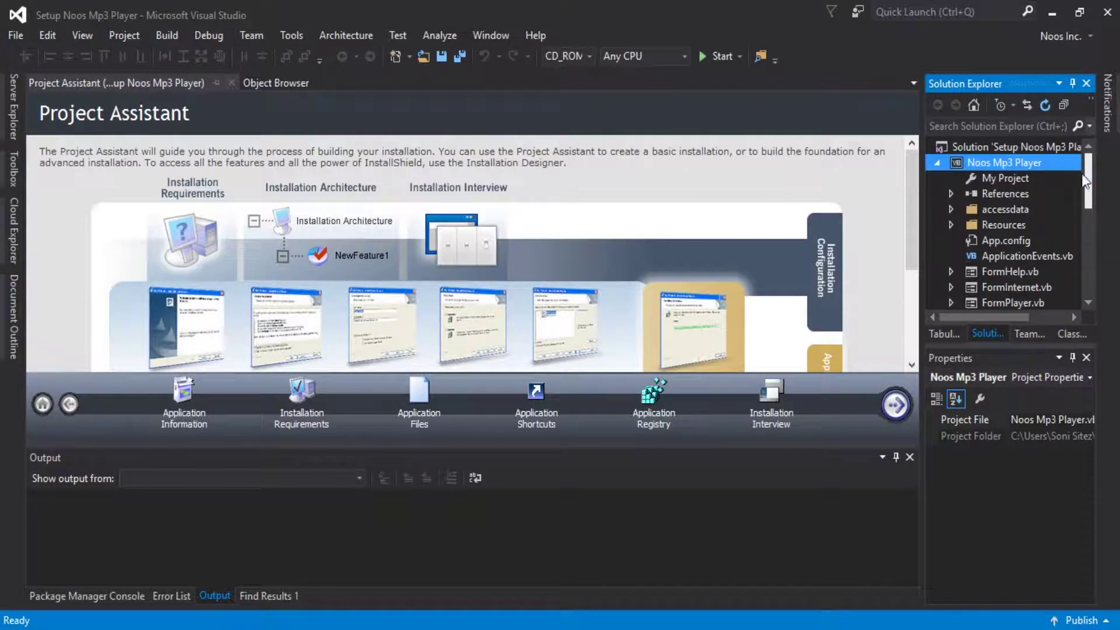
Rename the application from 'Setup Noos Mp3 Player' to 'Noos Mp3 Player'.
left_click(198, 424)
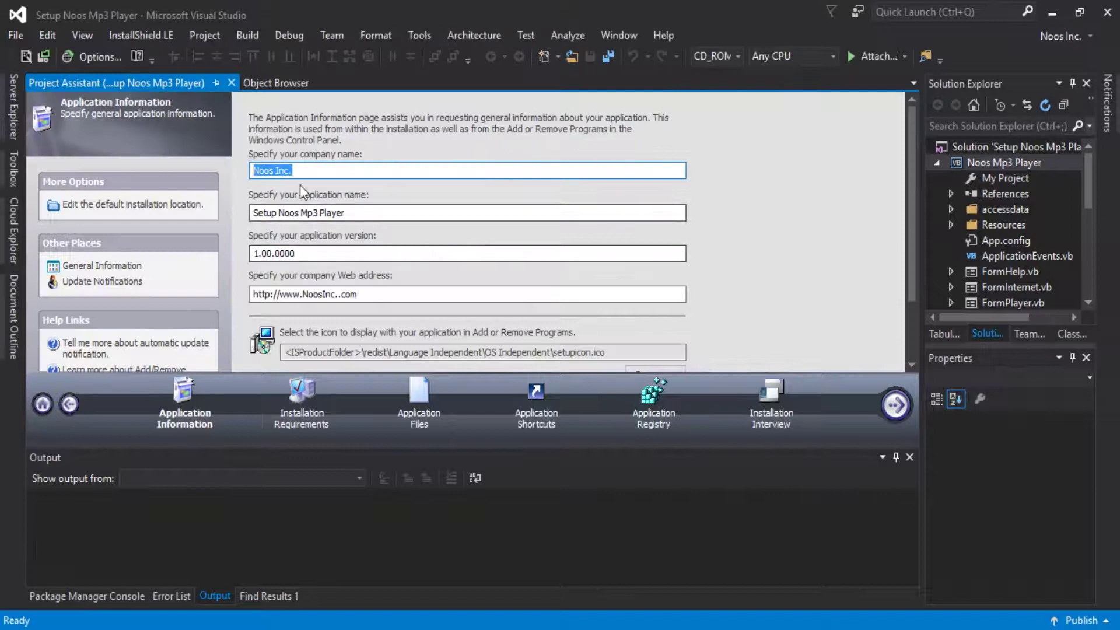
left_click(299, 167)
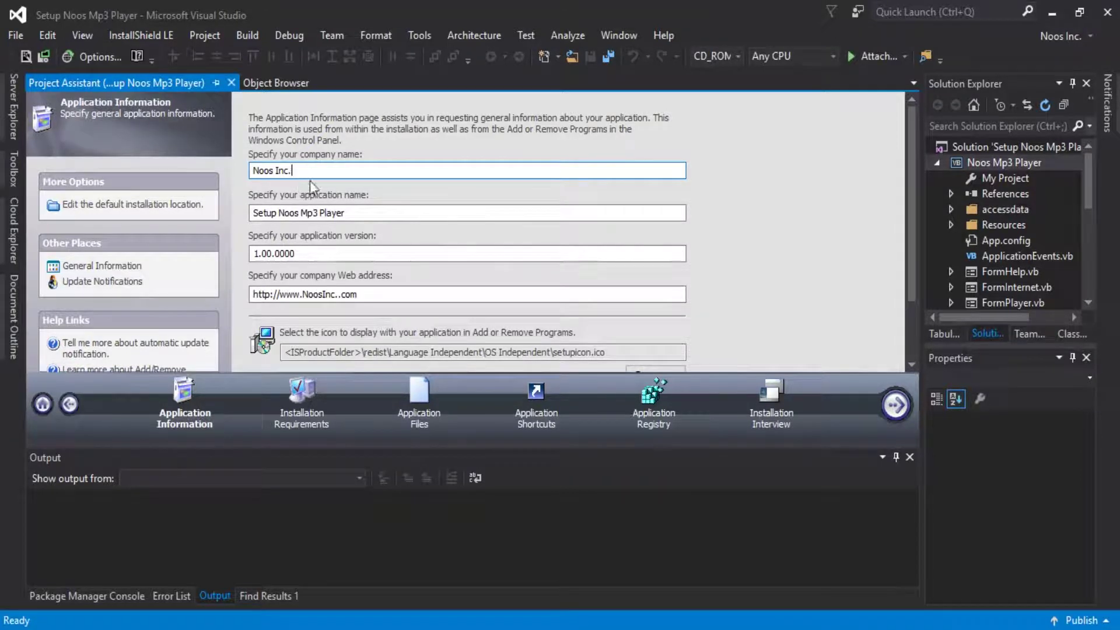
left_click(279, 214)
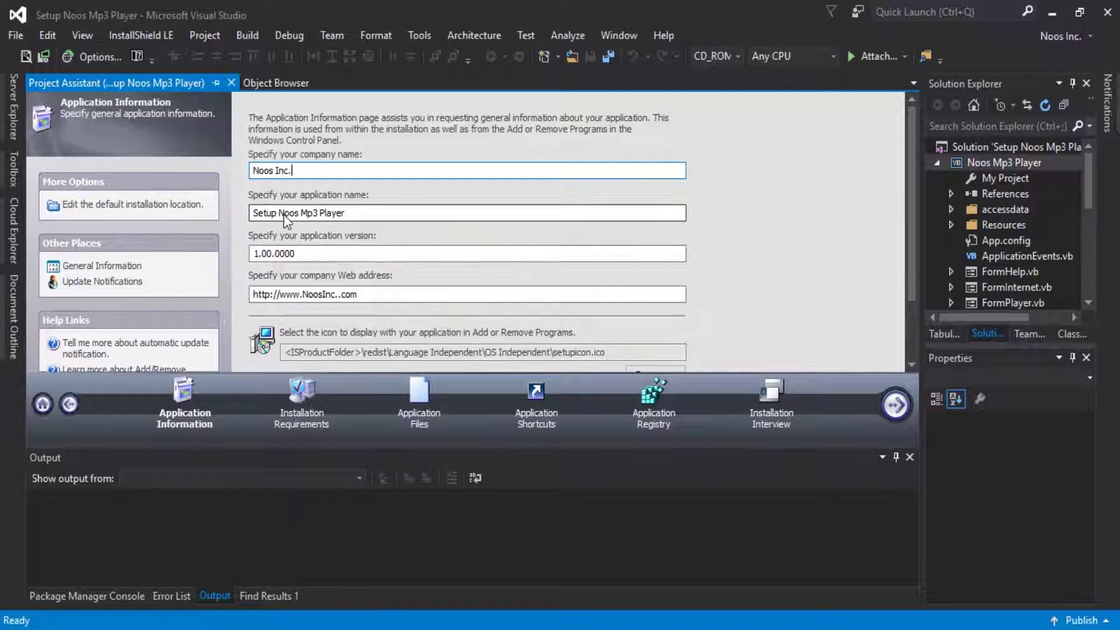
key("BackSpace")
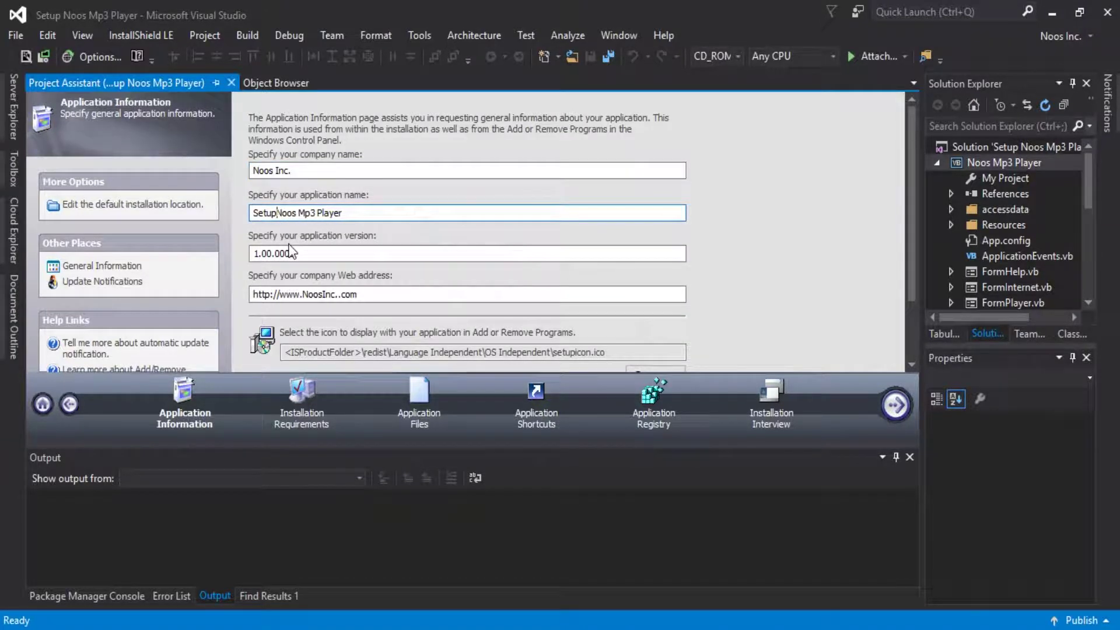
key("BackSpace")
key("BackSpace")
key("BackSpace")
key("BackSpace")
key("BackSpace")
left_click(324, 255)
key("BackSpace")
key("BackSpace")
key("BackSpace")
key("BackSpace")
key("BackSpace")
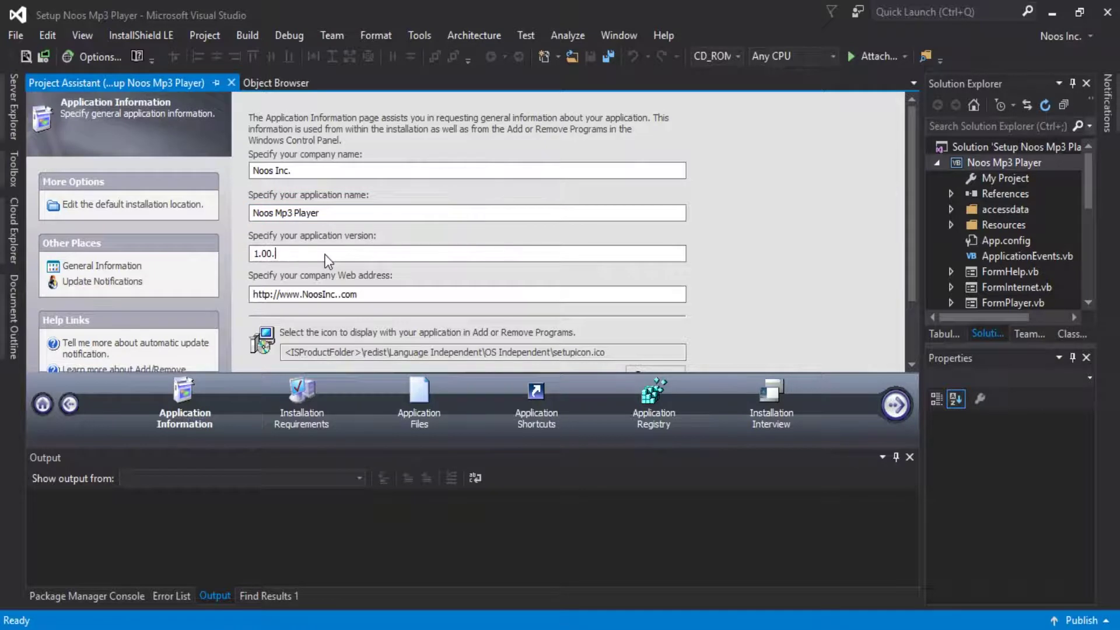
type("1")
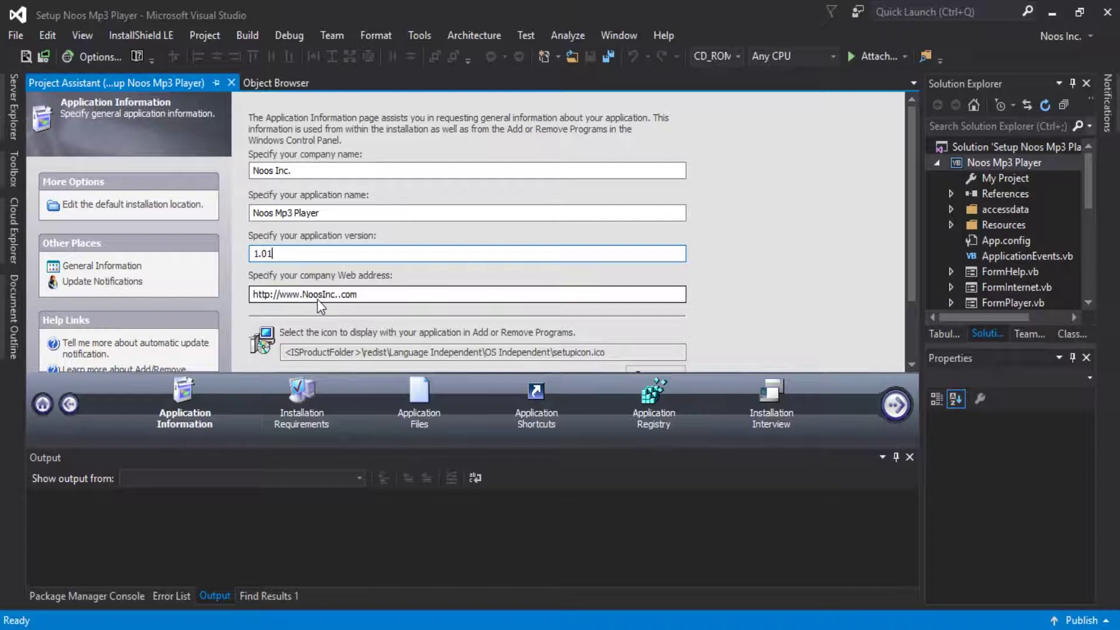
left_click(268, 296)
type("s")
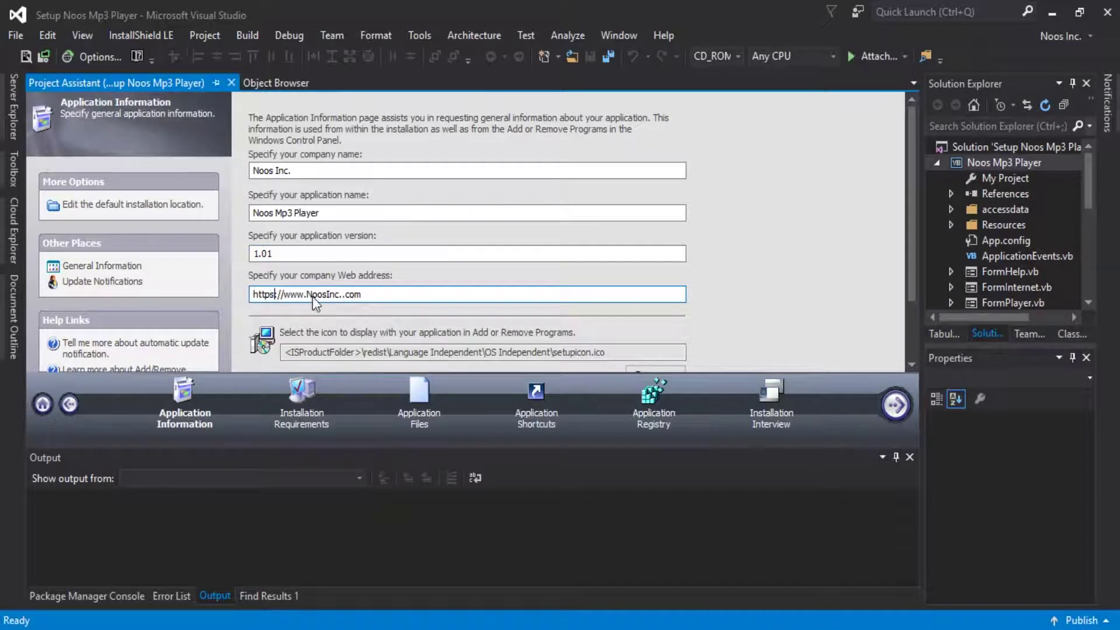
left_click_drag(308, 295, 413, 300)
type("noos.co.id")
scroll(901, 283, "down", 2)
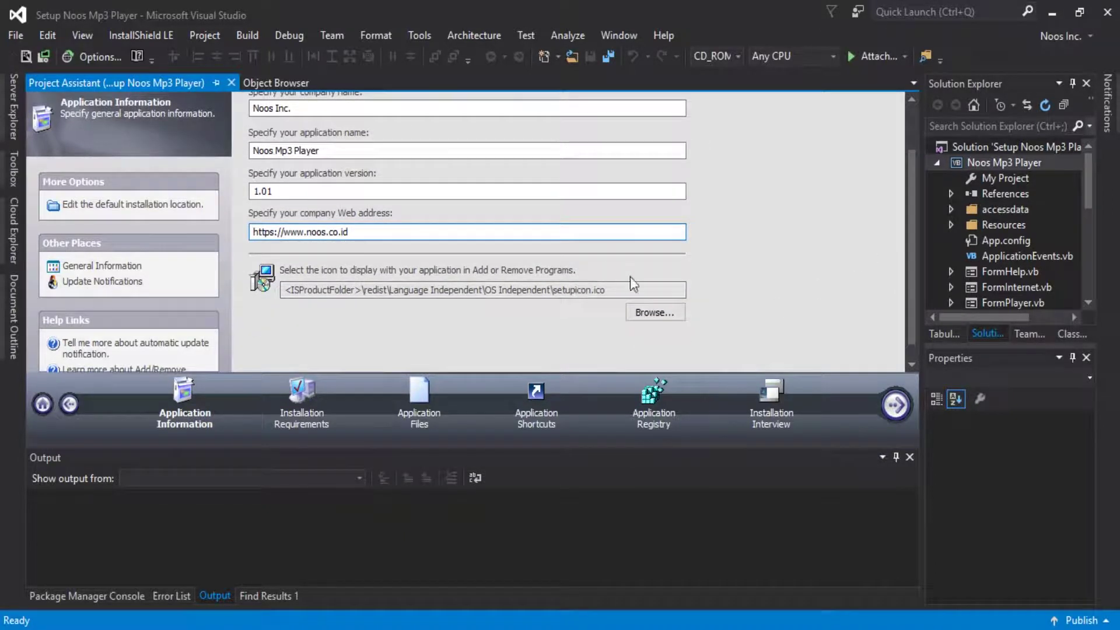
Set the Add or Remove Programs icon to ikonku.ICO.
left_click(637, 313)
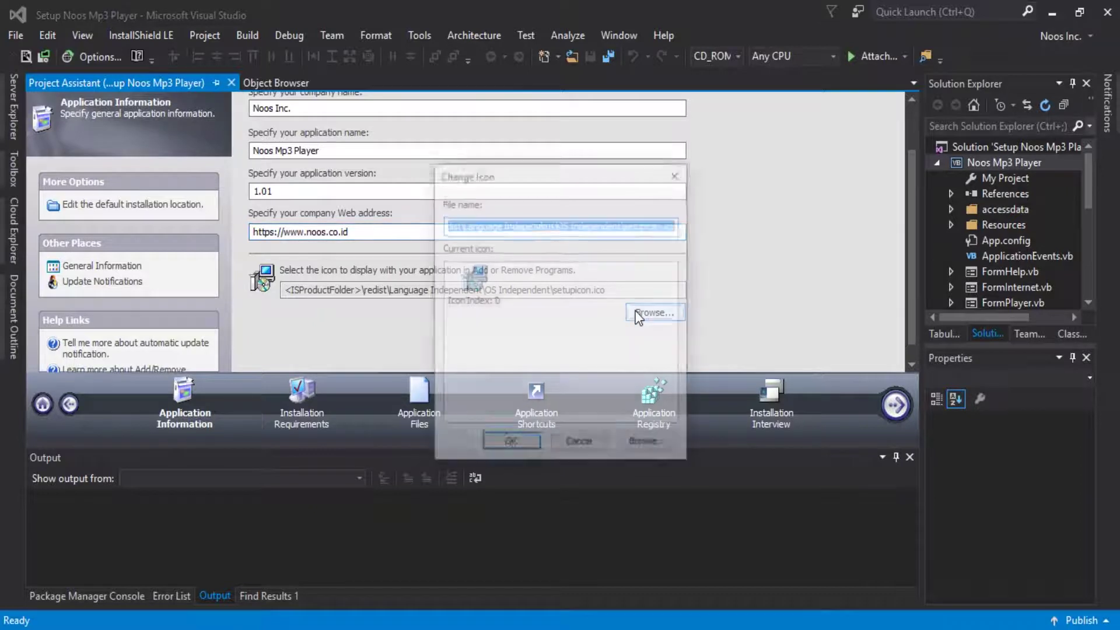
left_click(653, 442)
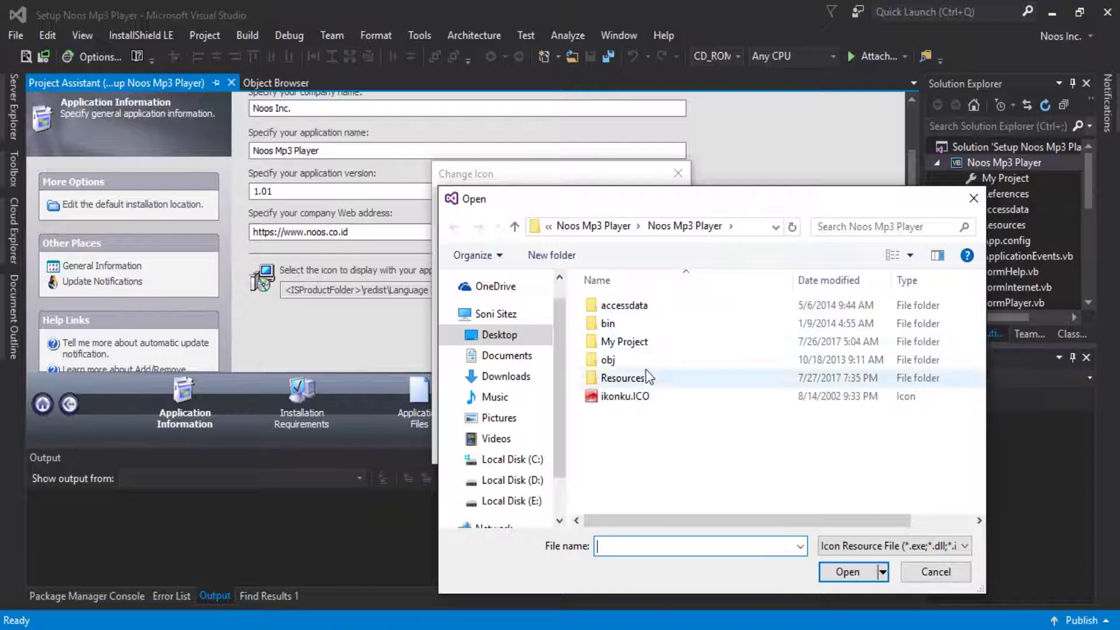
left_click(646, 399)
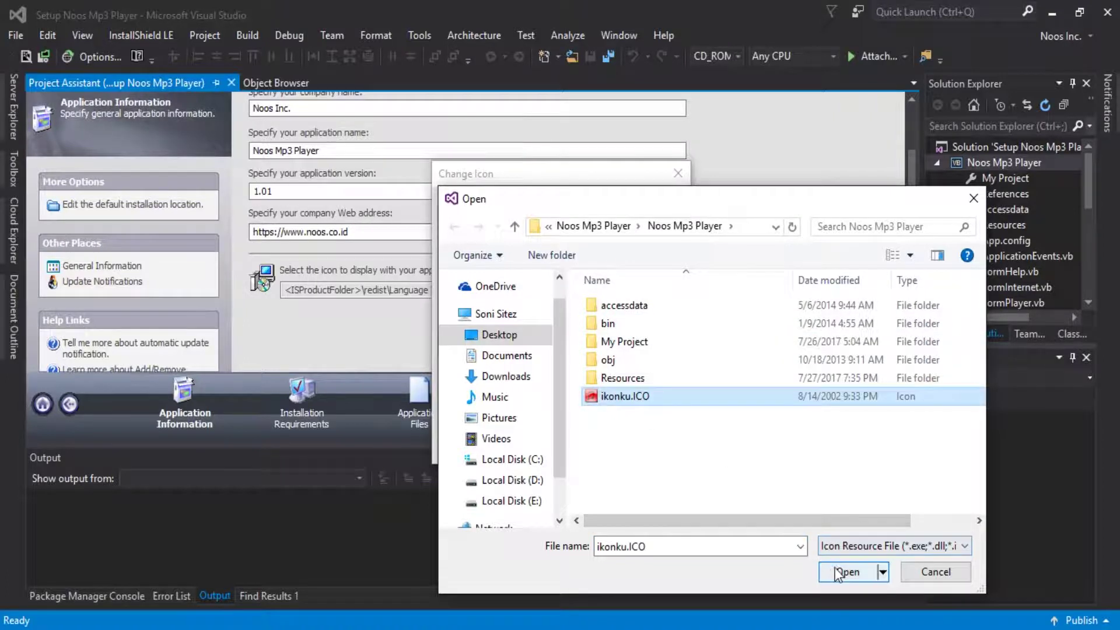
left_click(835, 569)
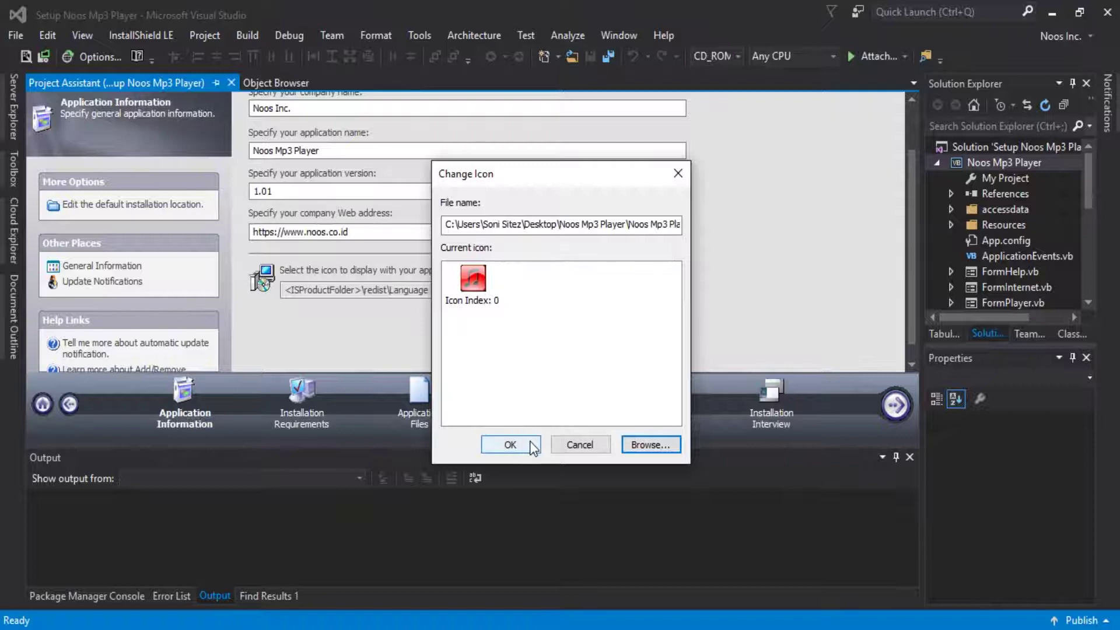
left_click(510, 444)
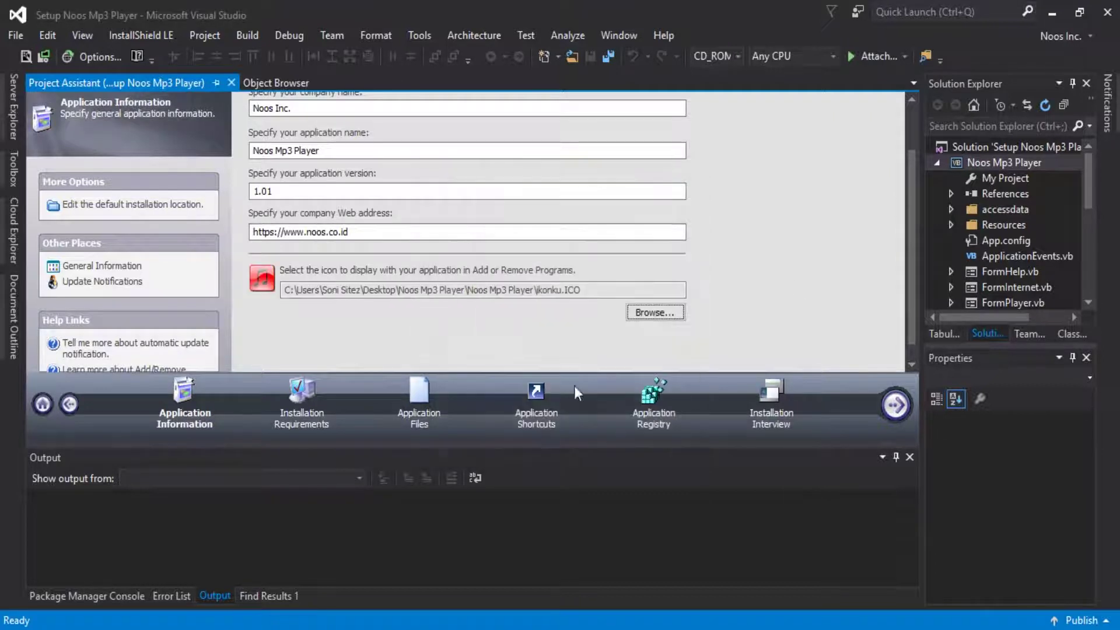
Save all project changes.
scroll(914, 236, "down", 1)
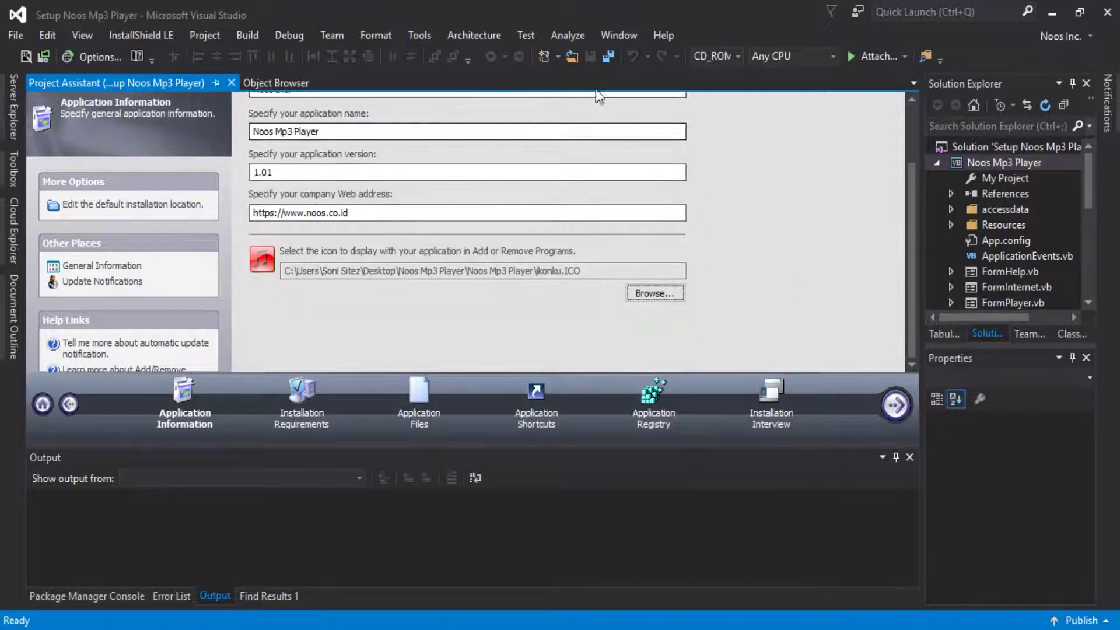
left_click(607, 57)
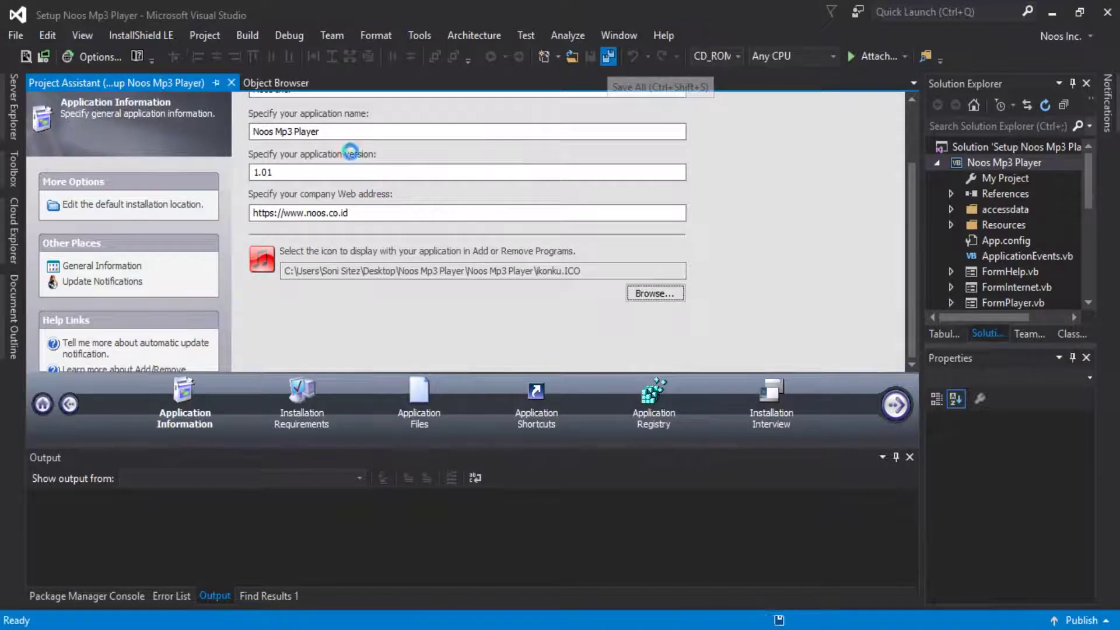
scroll(910, 250, "up", 4)
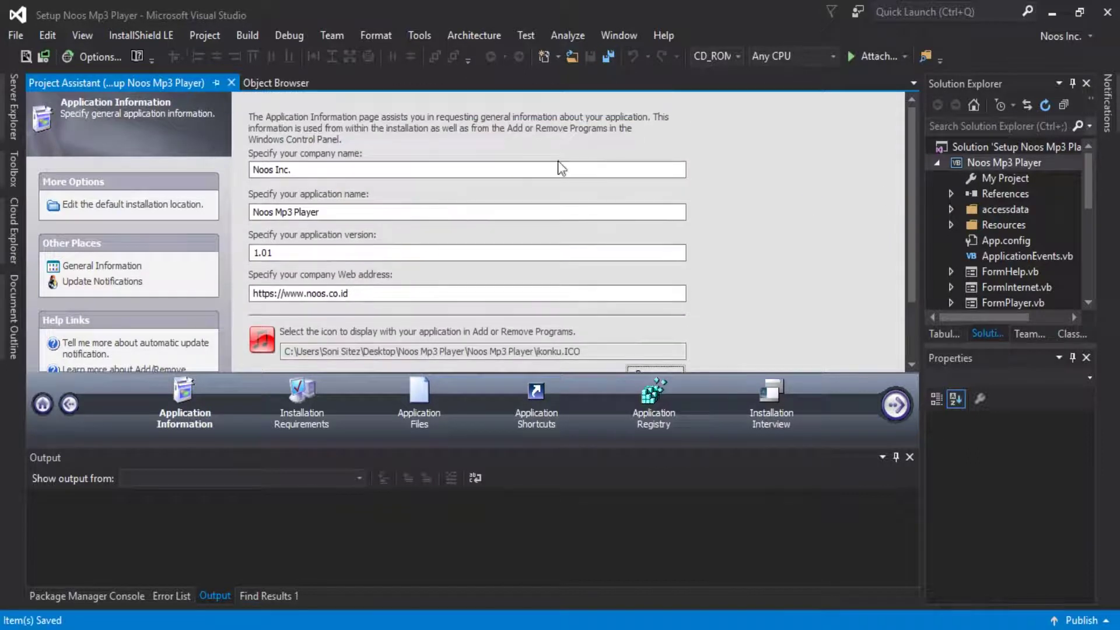
left_click(107, 267)
Set the installer Title to 'Installation Noos Mp3 Player'.
left_click(641, 363)
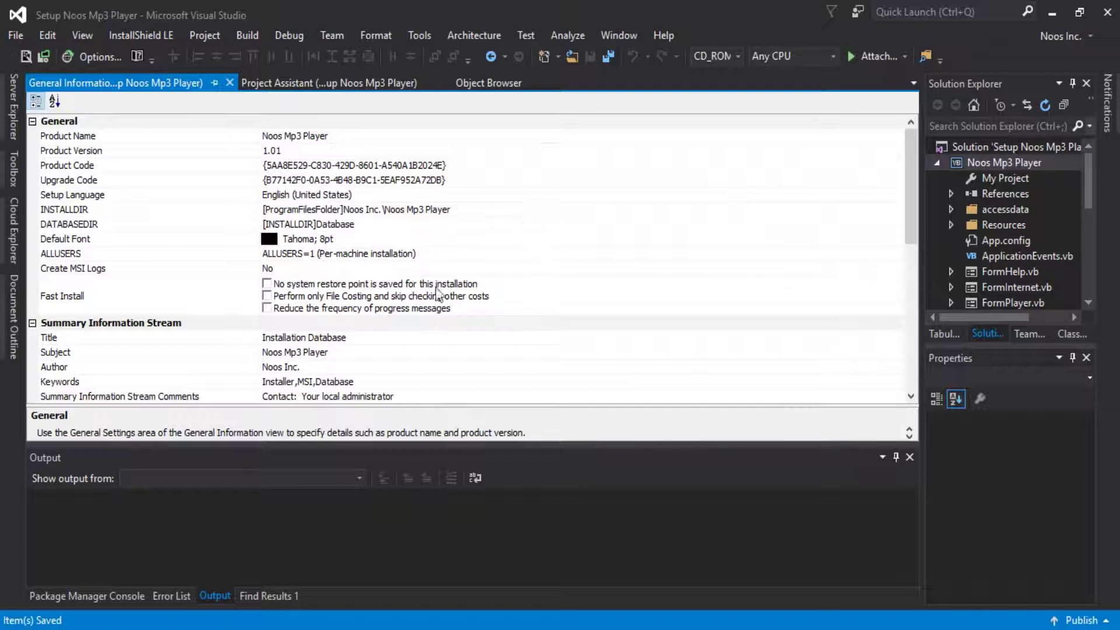
left_click(397, 339)
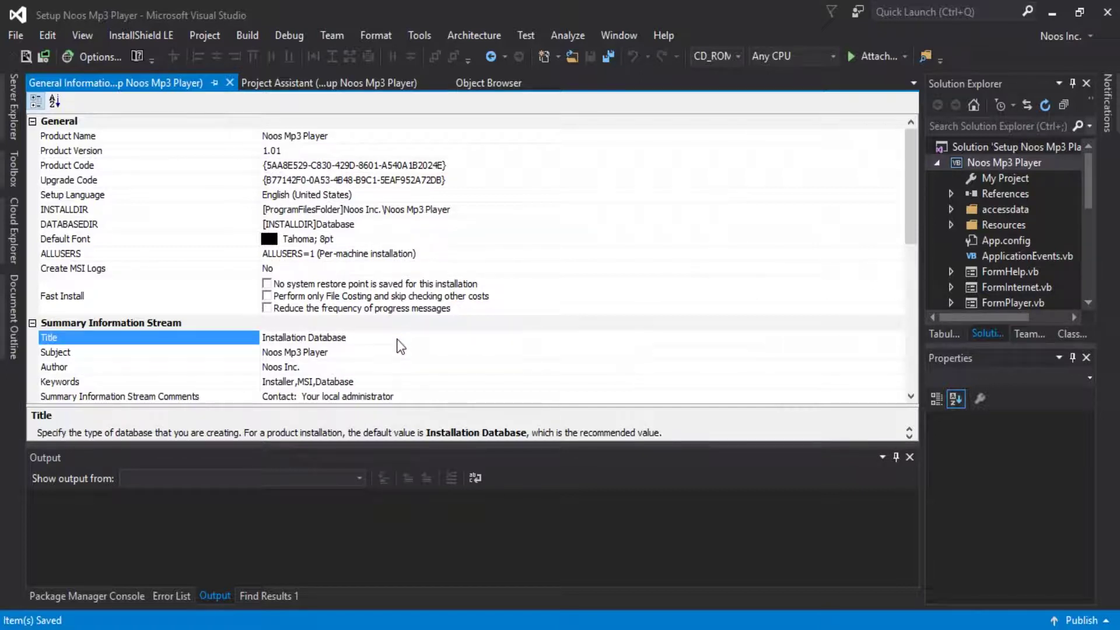
key("BackSpace")
key("BackSpace")
key("BackSpace")
key("BackSpace")
key("BackSpace")
key("BackSpace")
key("BackSpace")
key("BackSpace")
type("Noos Mp3 Player")
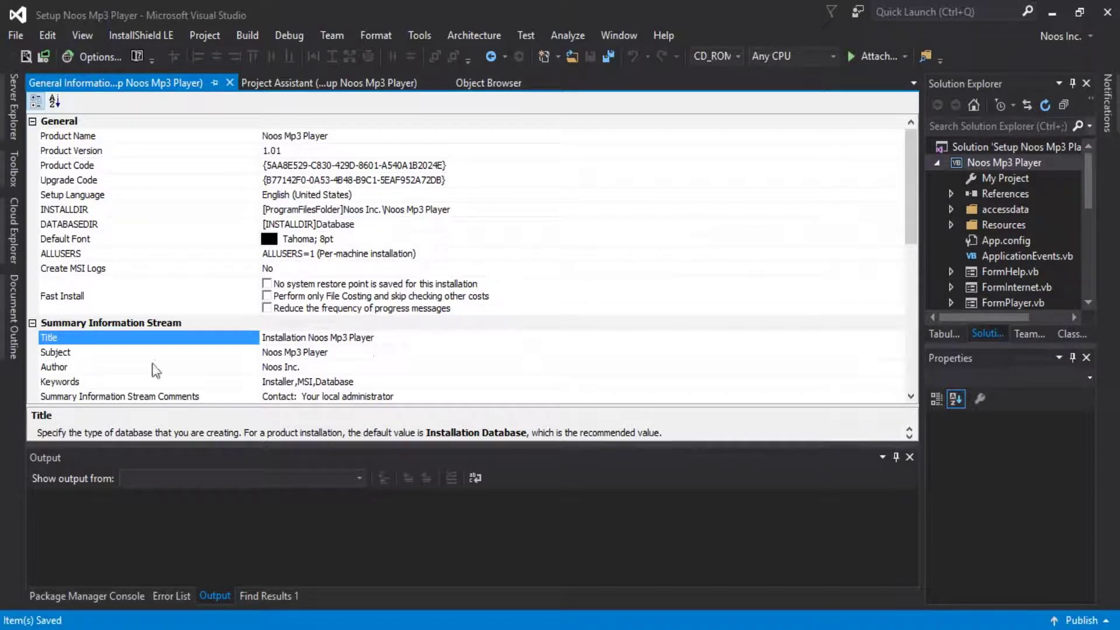
left_click_drag(908, 232, 914, 286)
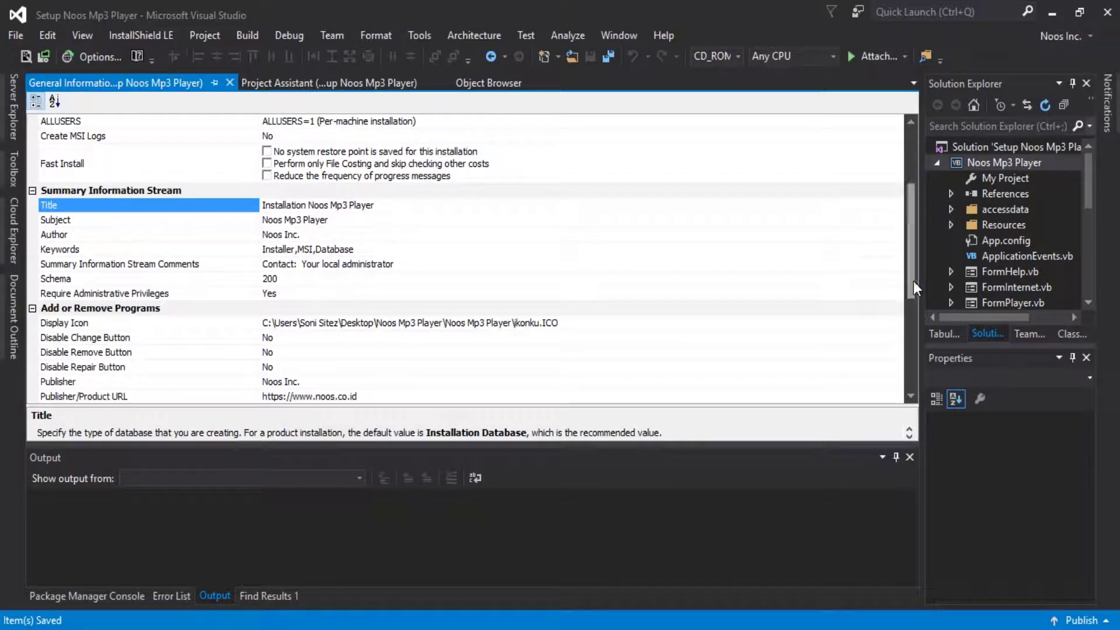
Prefix the Keywords with 'Noos Mp3 Player' and review the Comments value.
left_click(266, 250)
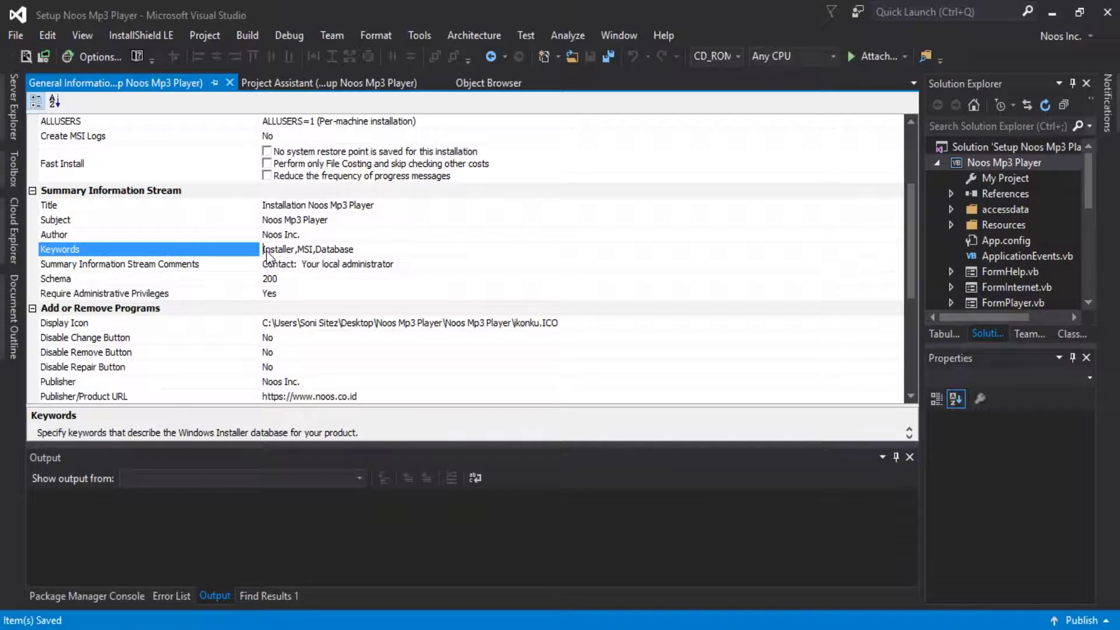
type("Noos Mp3 Player")
key("End")
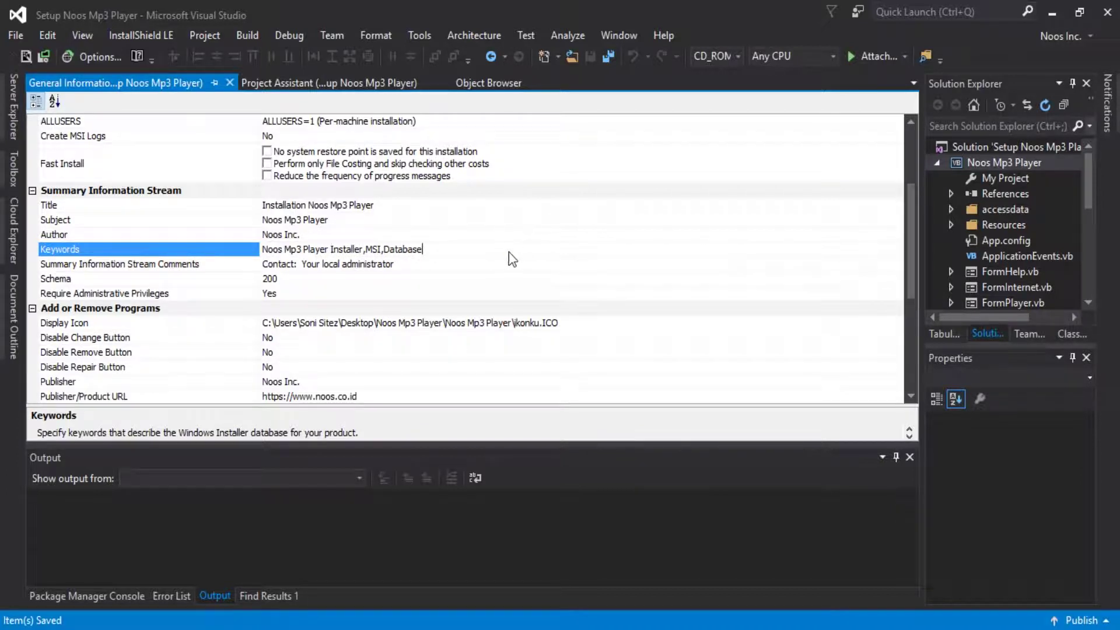
left_click(426, 271)
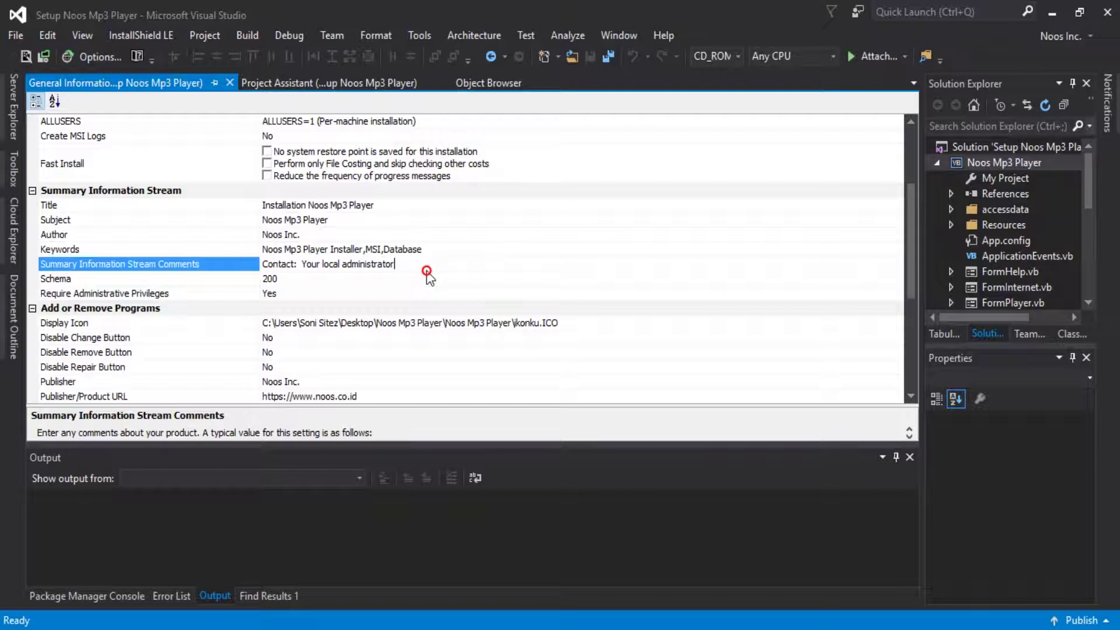
left_click_drag(427, 272, 423, 271)
left_click_drag(905, 260, 907, 280)
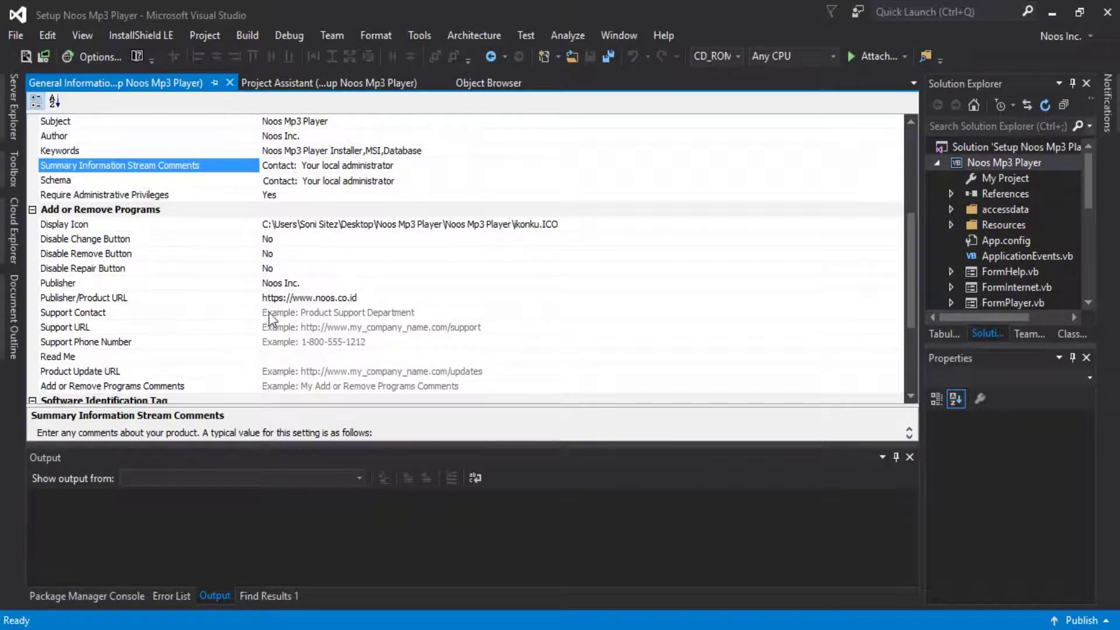
left_click(289, 312)
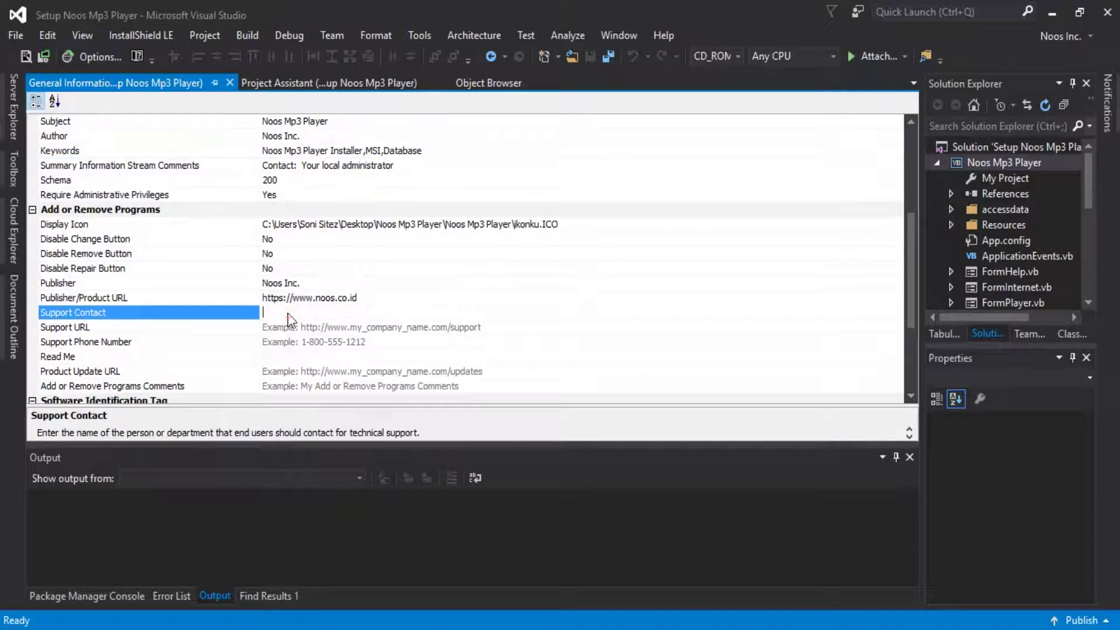
left_click(361, 299)
right_click(361, 299)
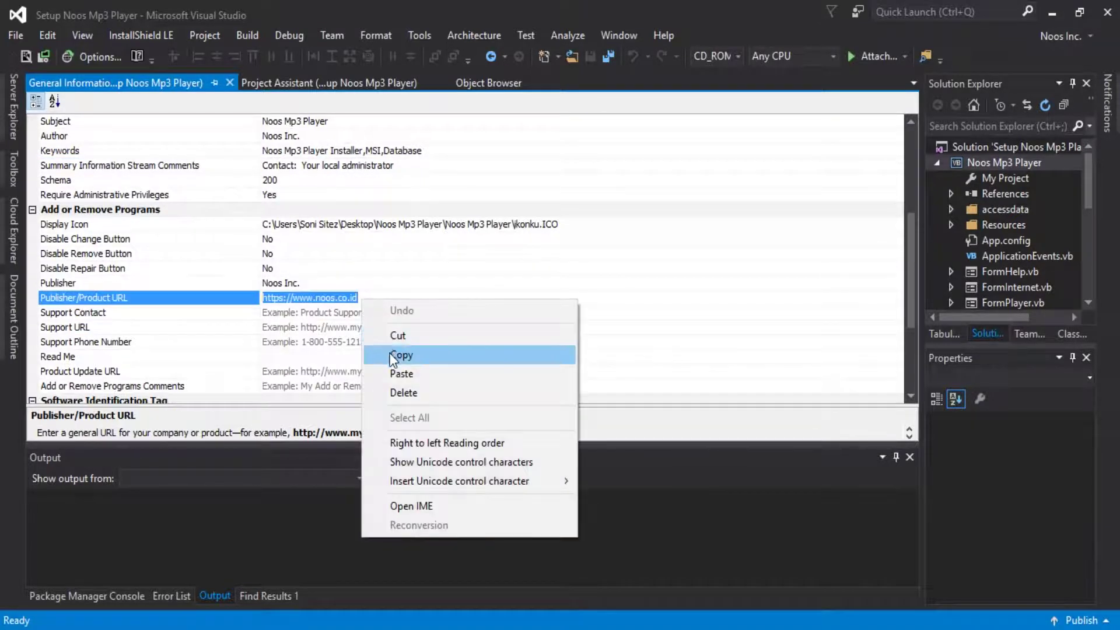
left_click(390, 352)
left_click(341, 317)
key("ctrl+v")
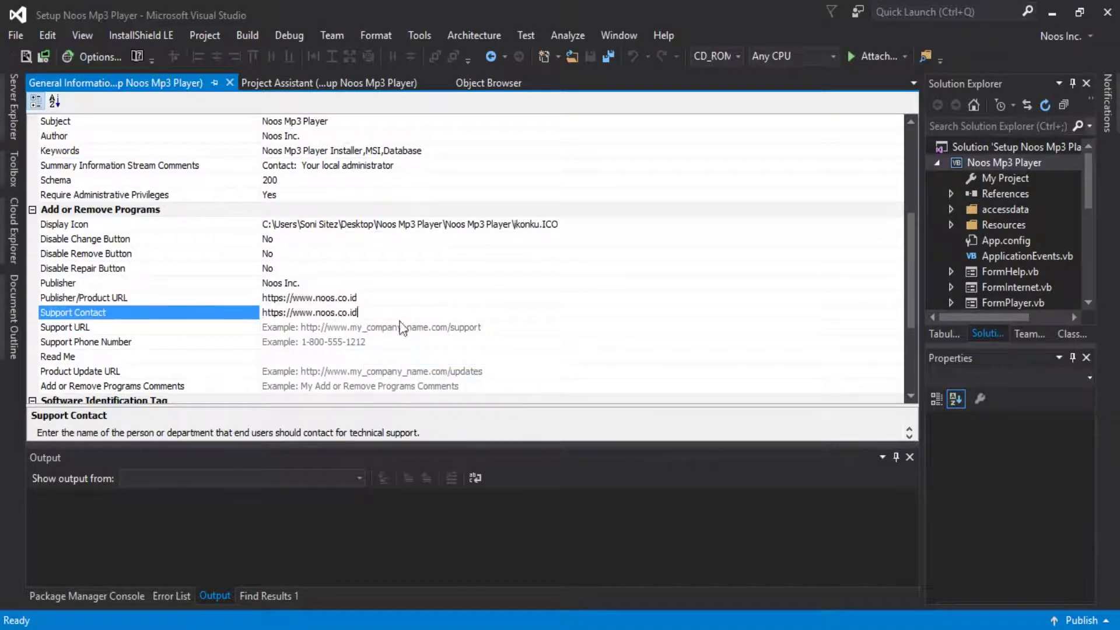
type("/kontak")
Paste the website address into Support URL and enter the support phone number.
left_click(398, 330)
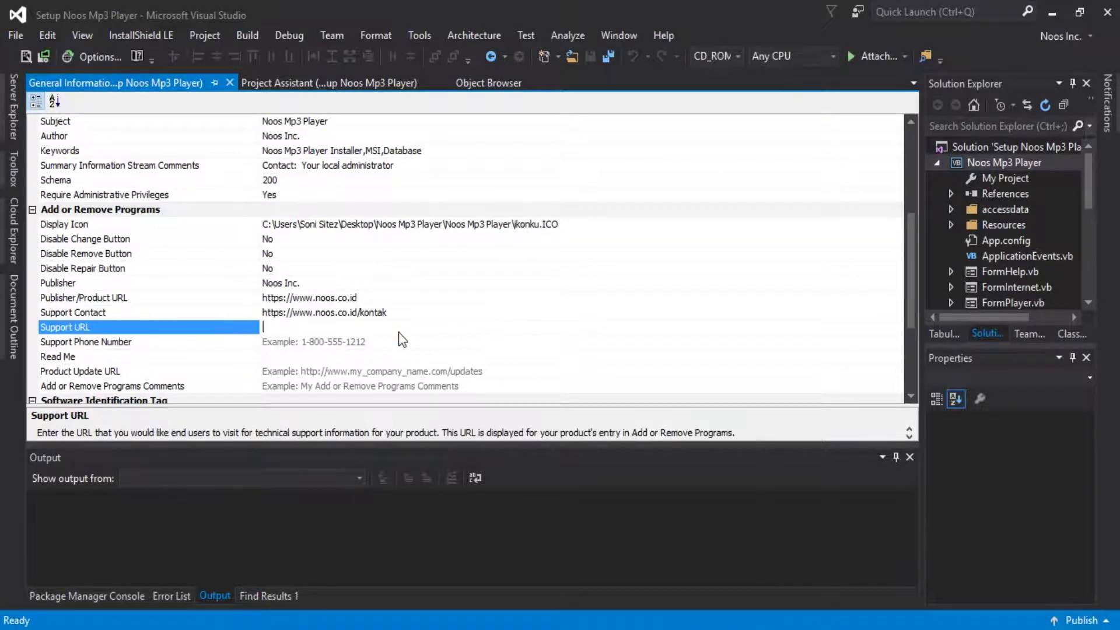
key("ctrl+v")
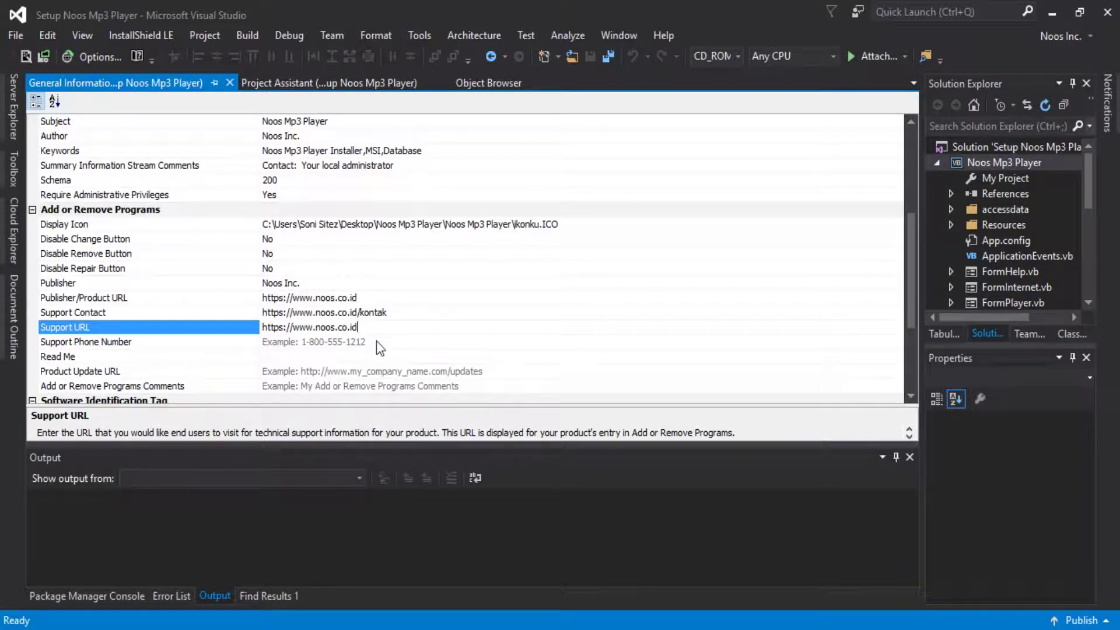
left_click(377, 341)
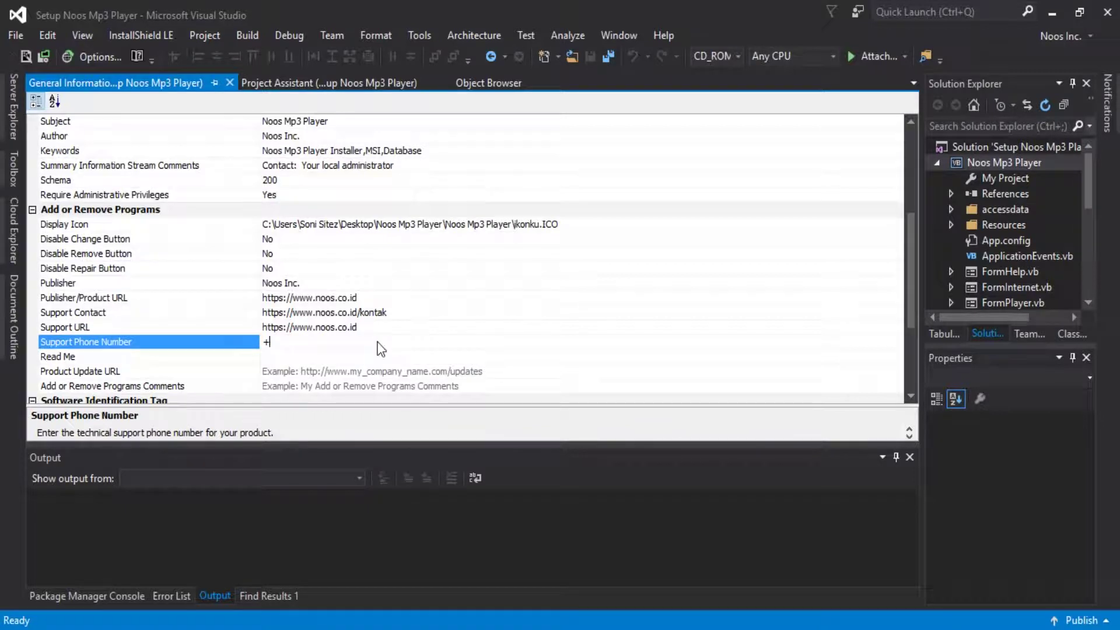
left_click(375, 370)
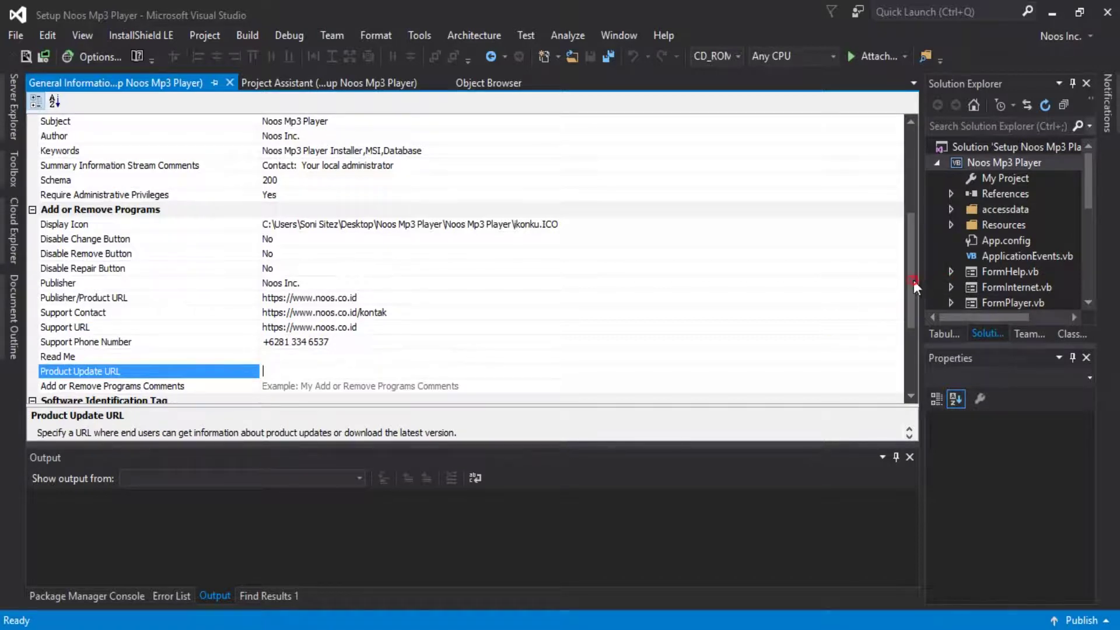
left_click(373, 327)
left_click(378, 330)
double_click(371, 335)
right_click(375, 338)
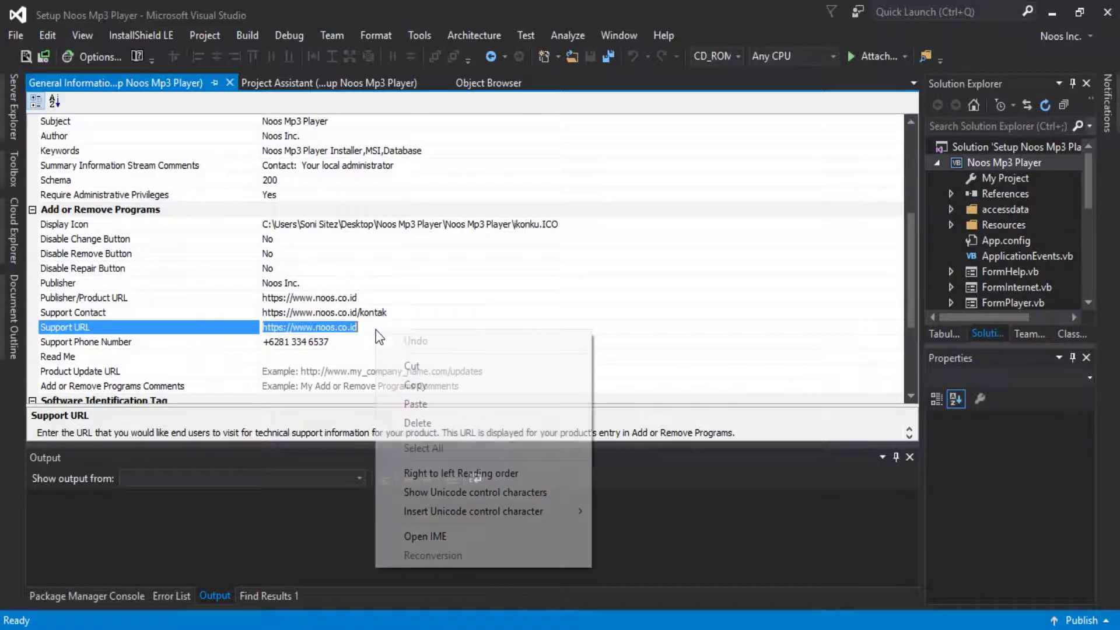
left_click(417, 386)
left_click(362, 371)
key("ctrl+v")
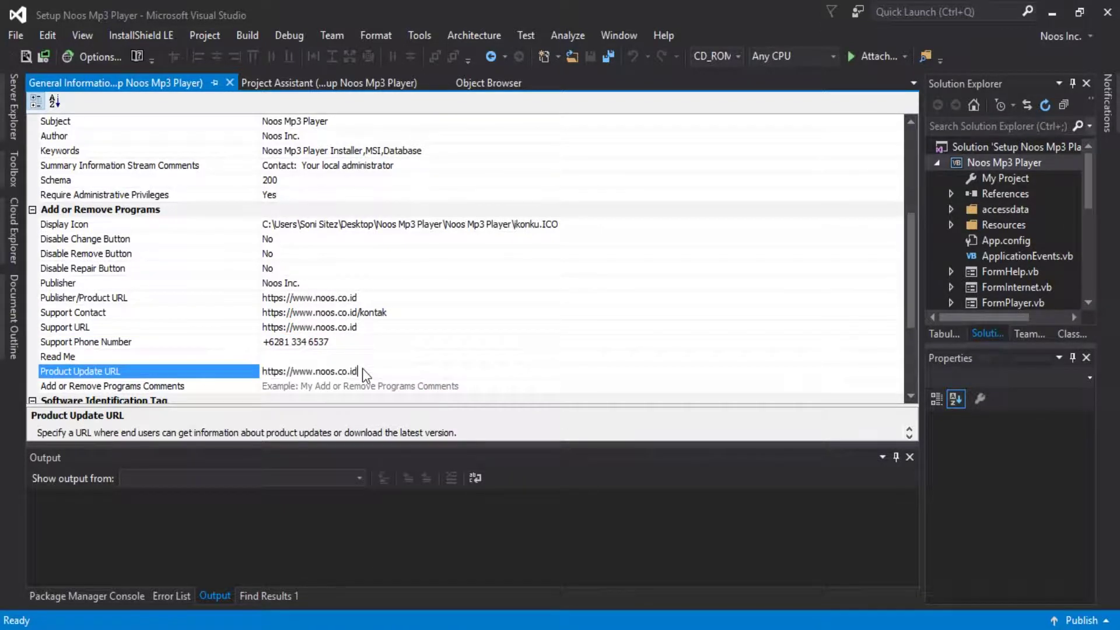
type("/web/")
left_click_drag(915, 292, 914, 352)
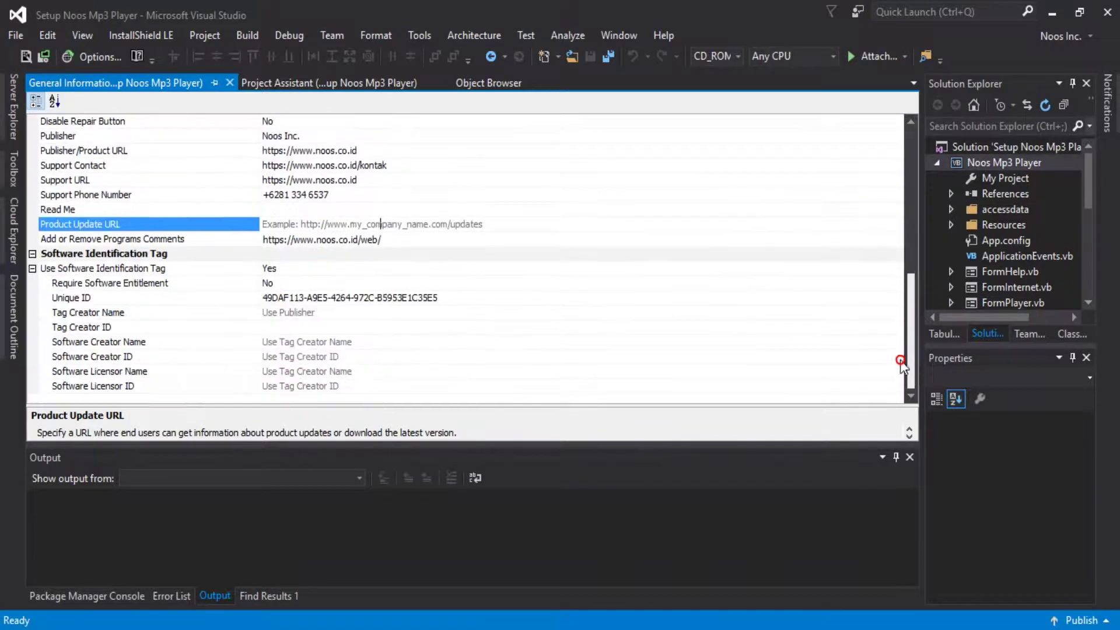
Set the Add or Remove Programs comment to 'Thanks for using our application :)' and save all changes.
key("ctrl+v")
left_click(387, 239)
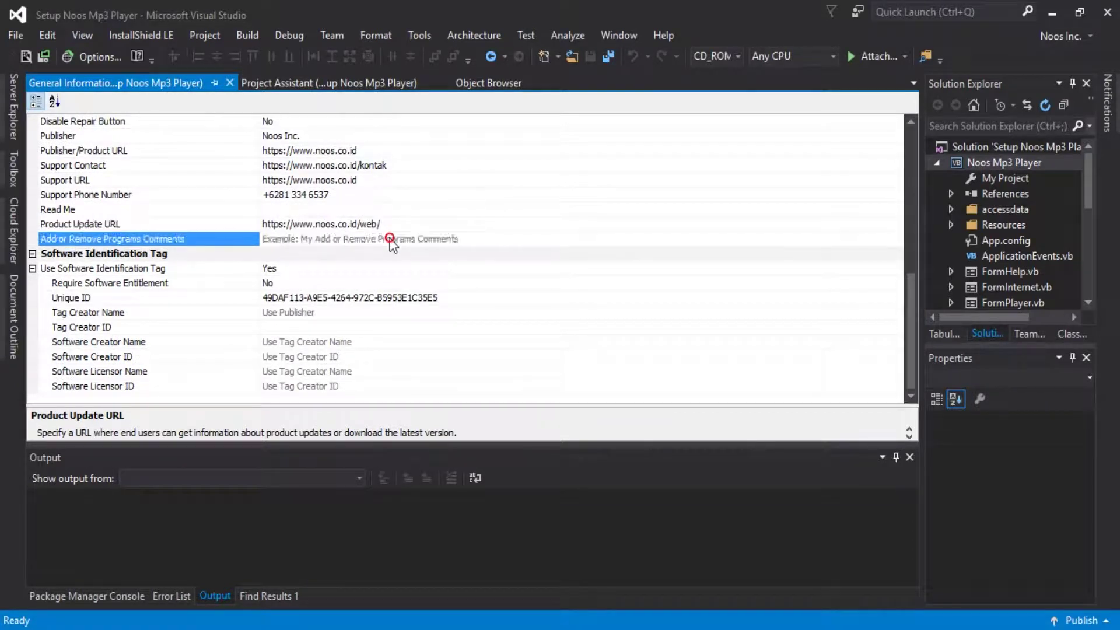
left_click(154, 244)
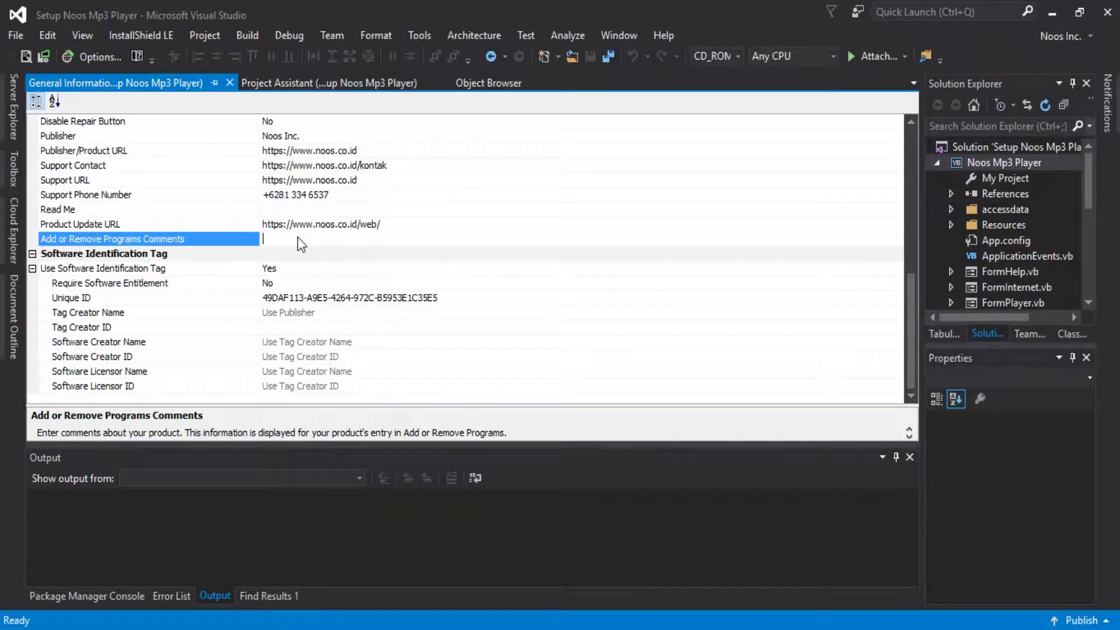
type("Thanks for using our application :)")
left_click(403, 223)
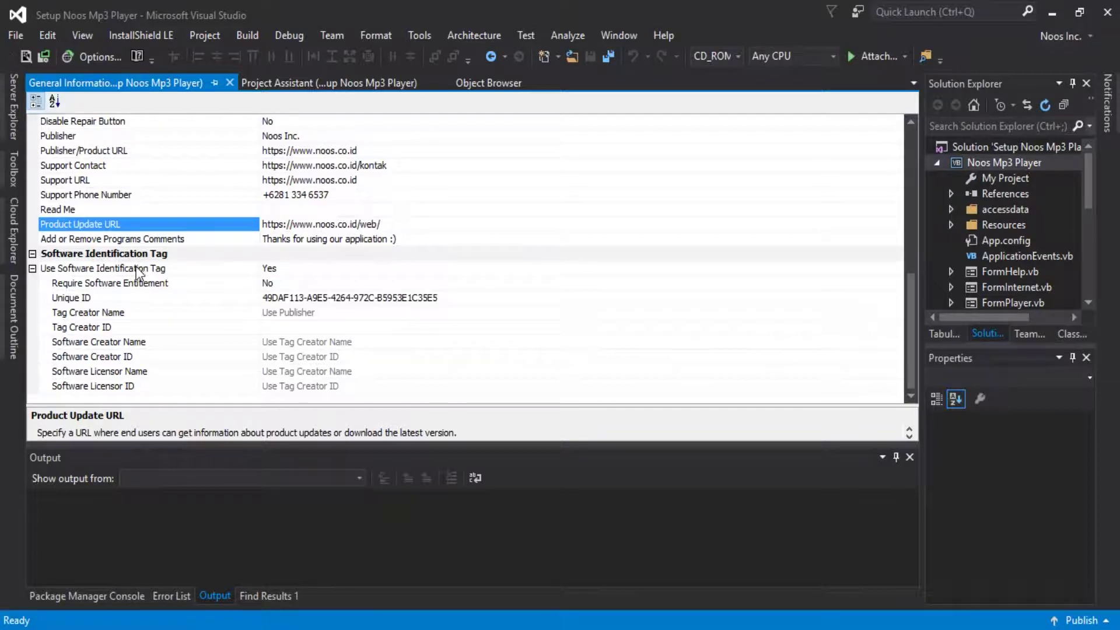
left_click(608, 57)
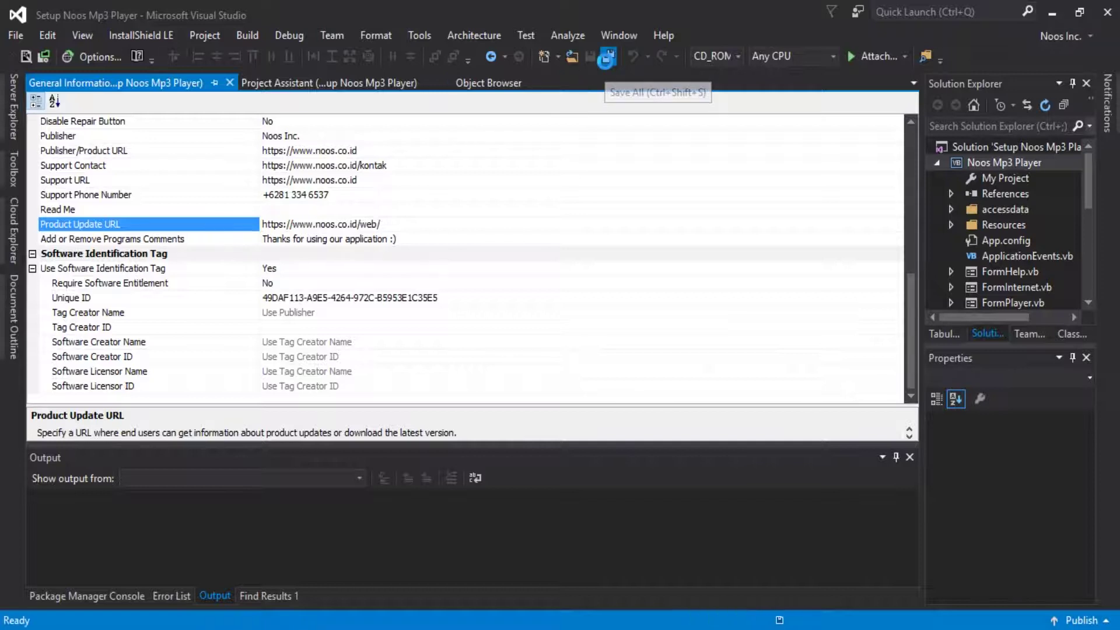
left_click(345, 90)
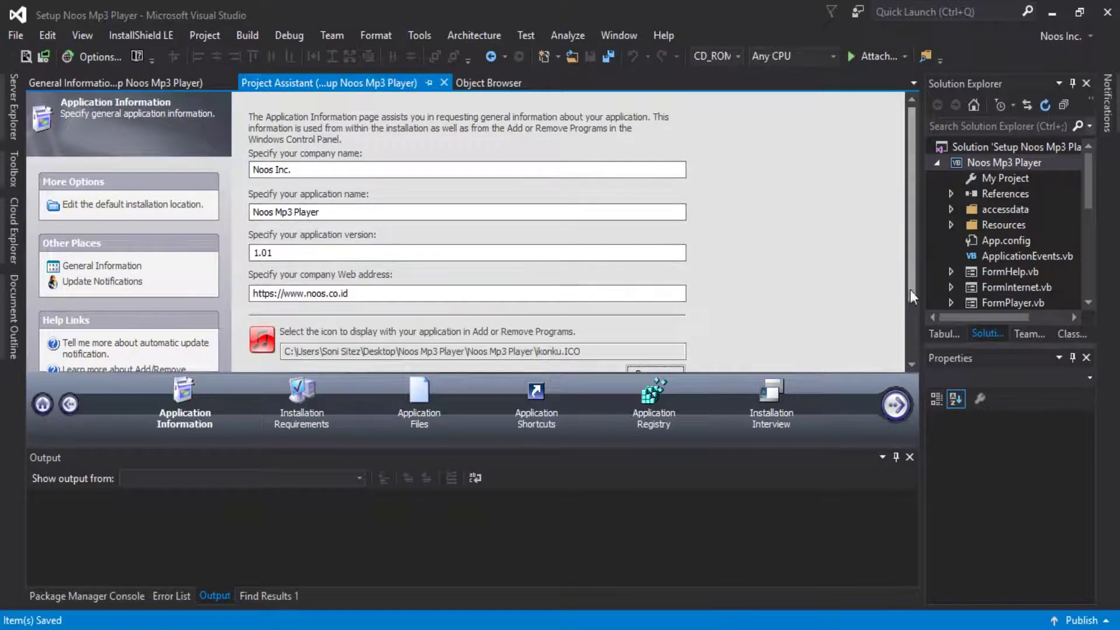
Require specific operating systems, excluding Windows XP and Windows Server 2003.
scroll(911, 350, "down", 2)
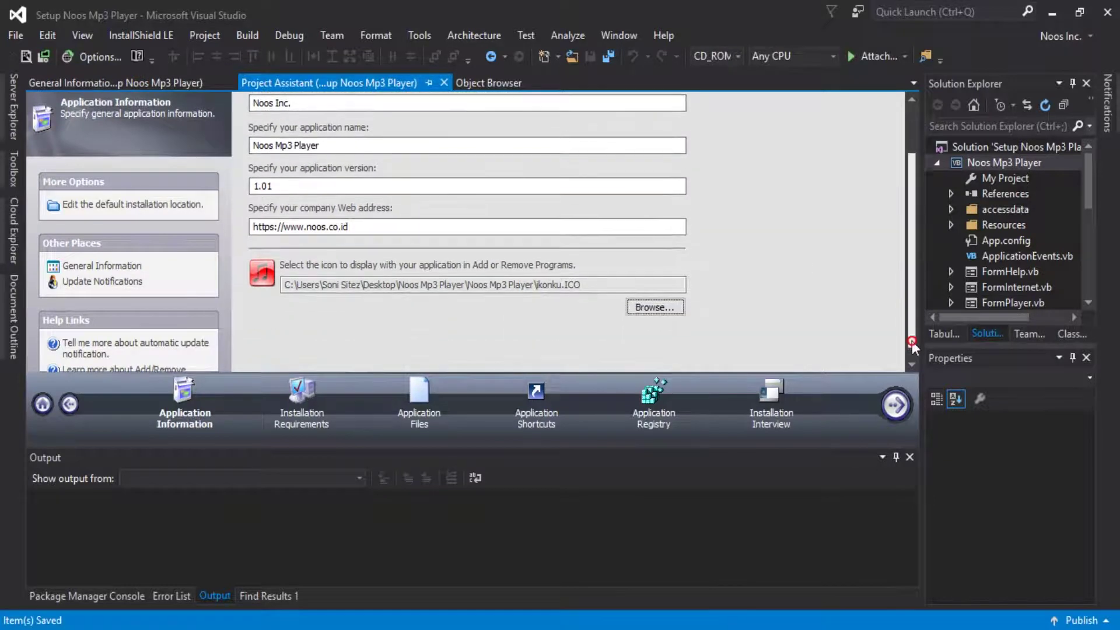
left_click(895, 406)
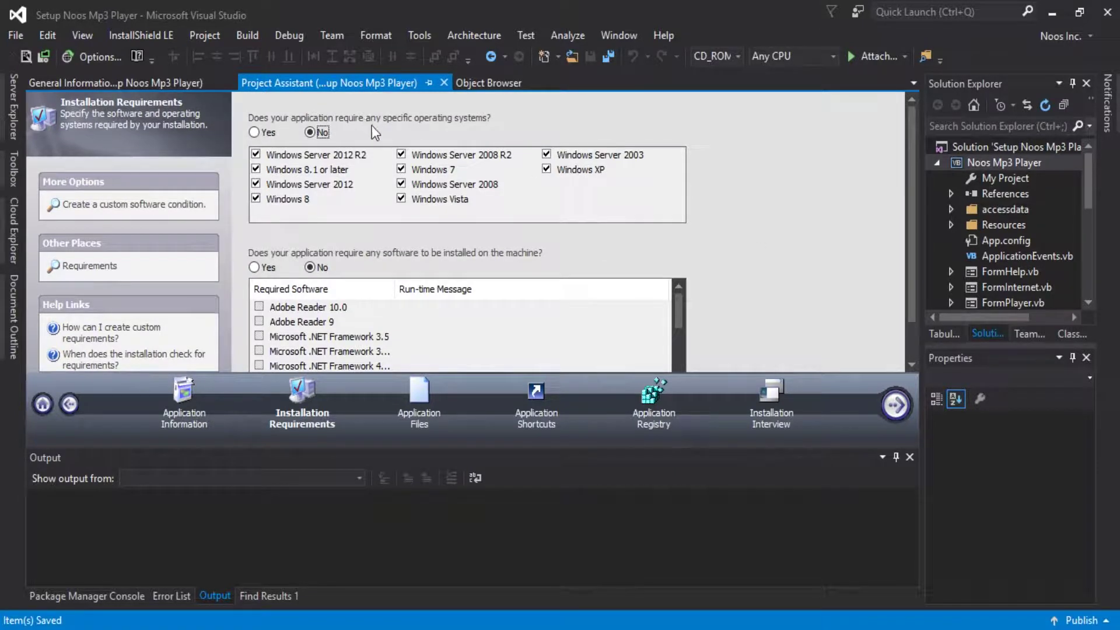
left_click(255, 131)
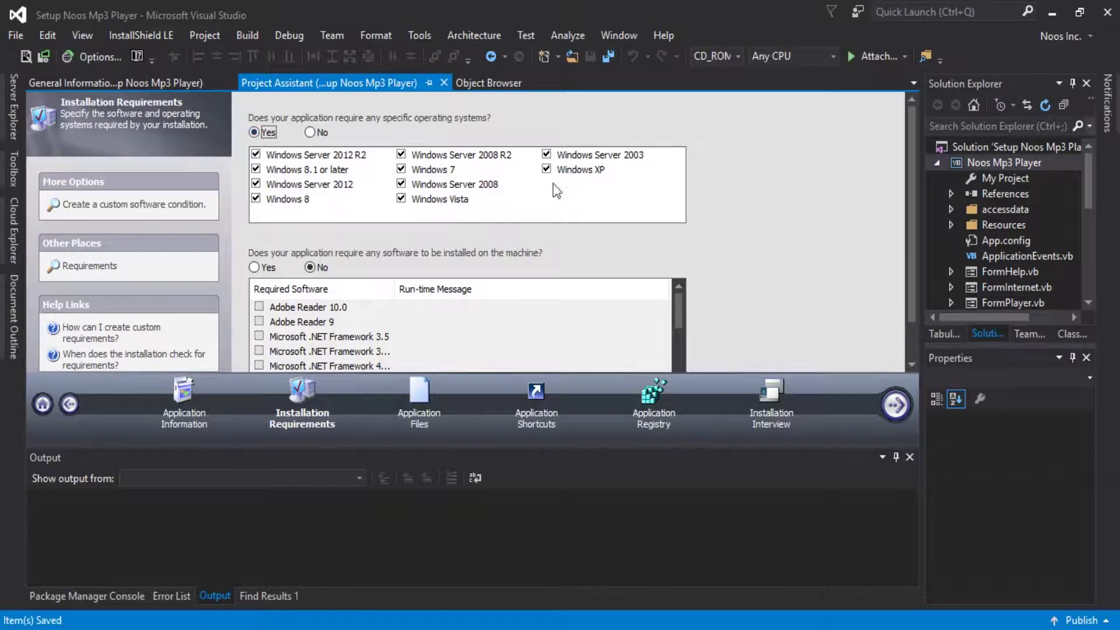
left_click(546, 169)
left_click(547, 155)
Require Microsoft .NET Framework 4.5 Full package as prerequisite software.
left_click(268, 268)
left_click_drag(674, 313, 675, 342)
left_click_drag(394, 289, 508, 288)
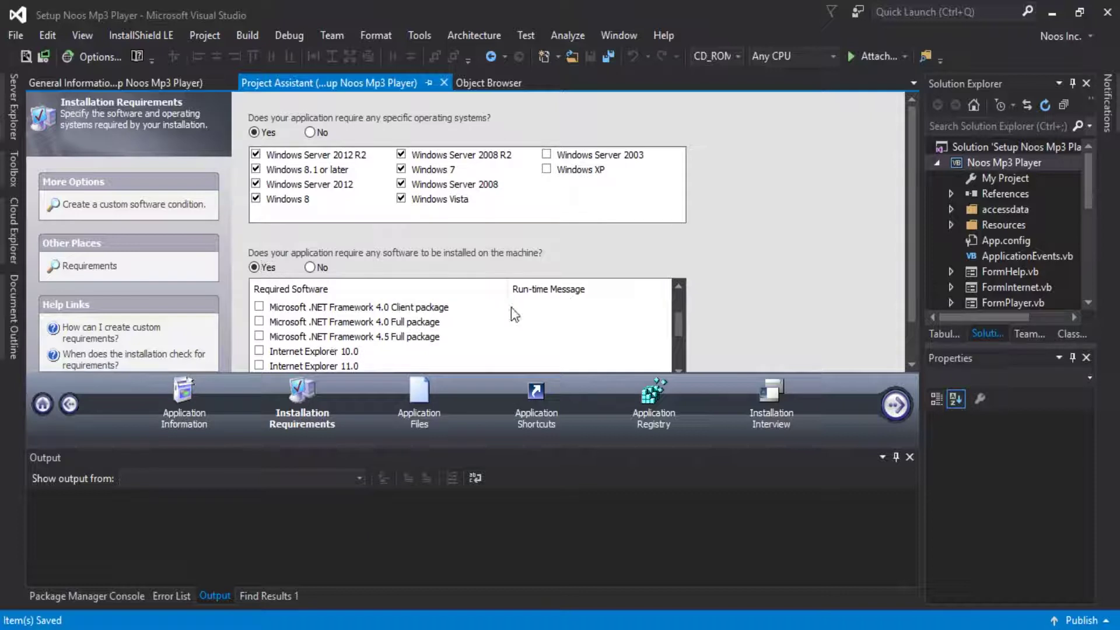
left_click(259, 337)
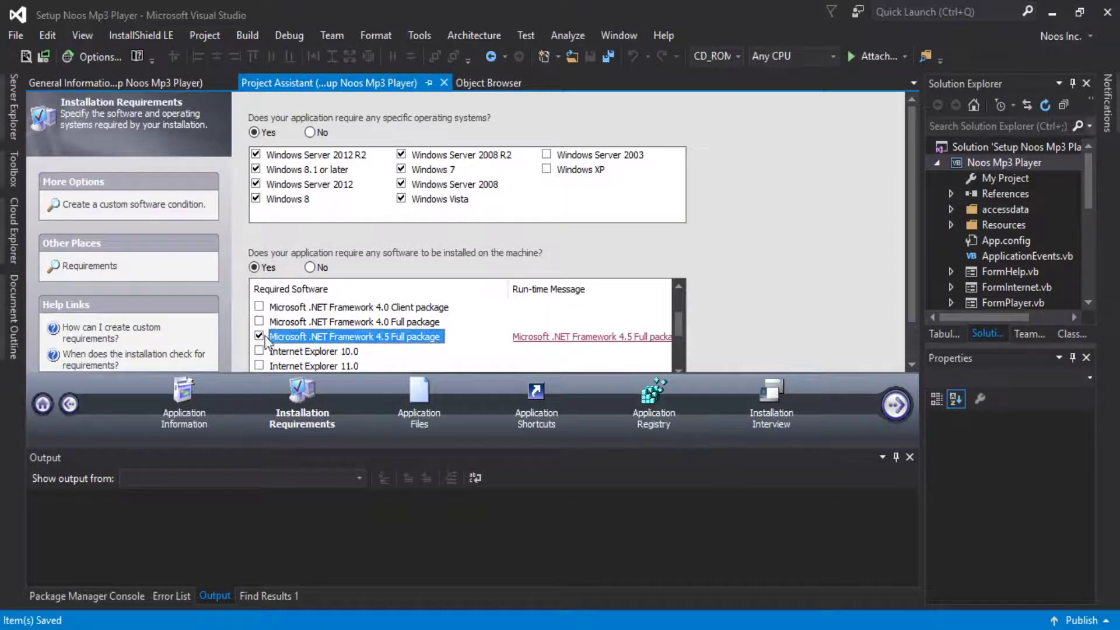
scroll(908, 299, "down", 3)
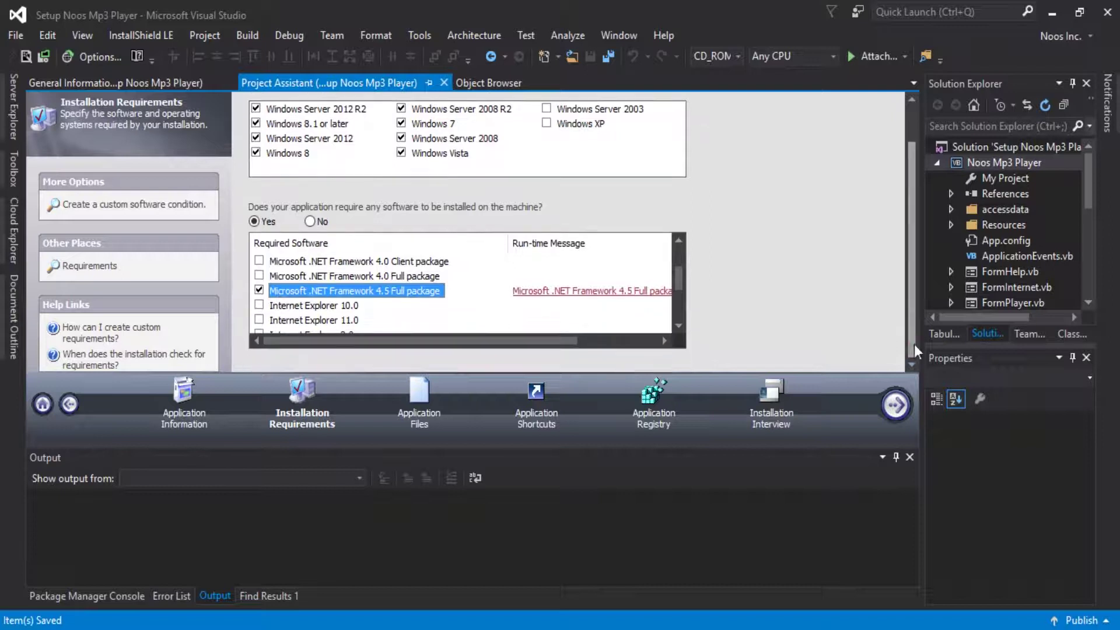
left_click(896, 405)
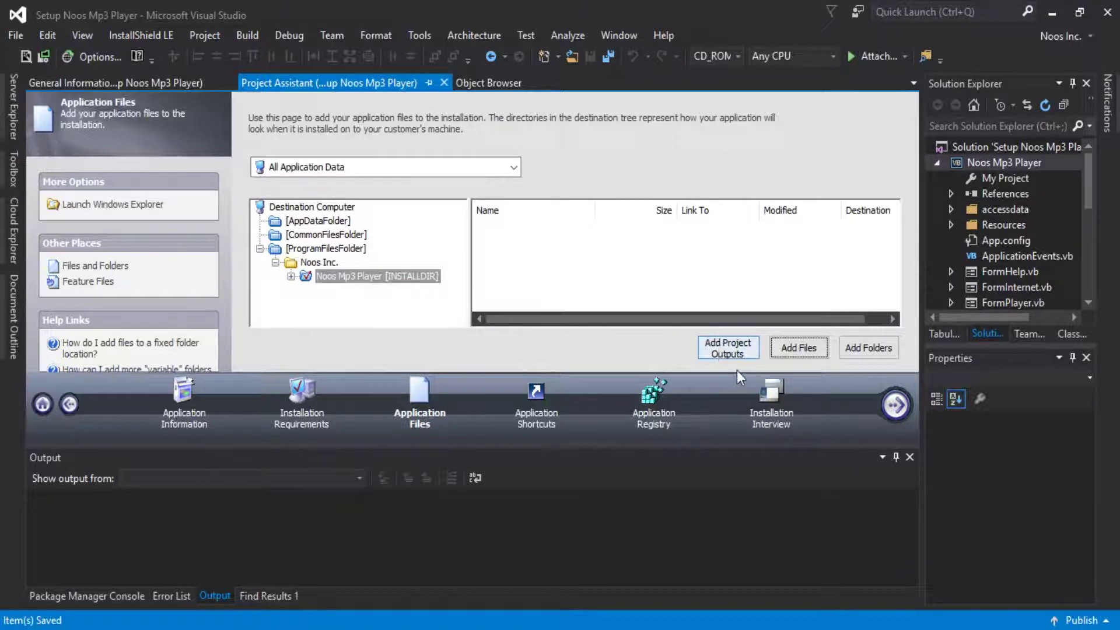
Add the Noos Mp3 Player project's primary output to the application files.
left_click(733, 353)
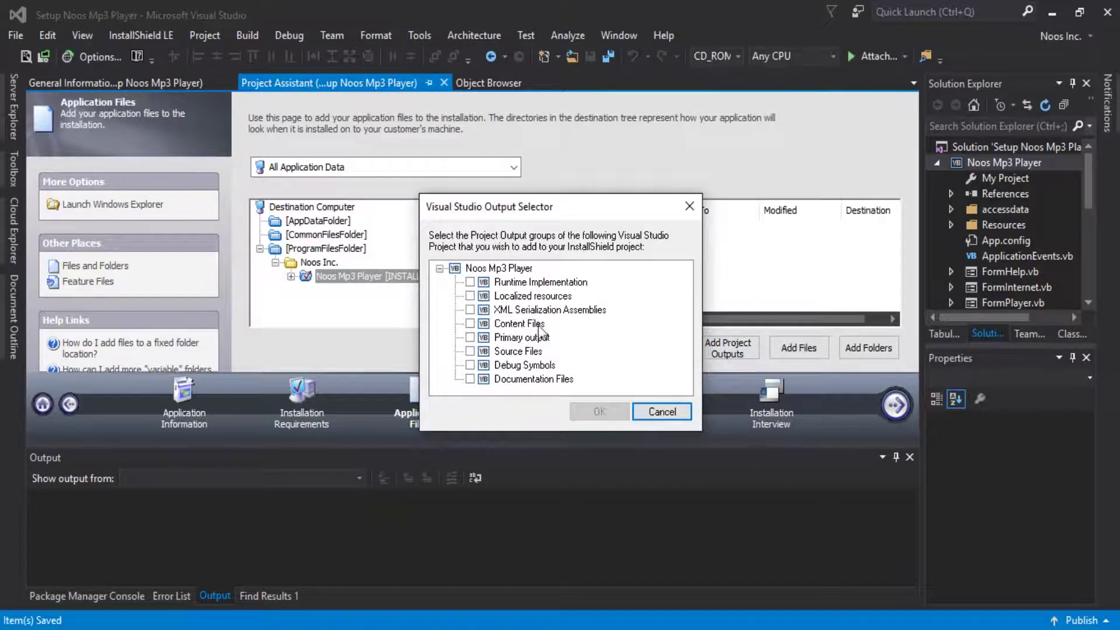
left_click(470, 337)
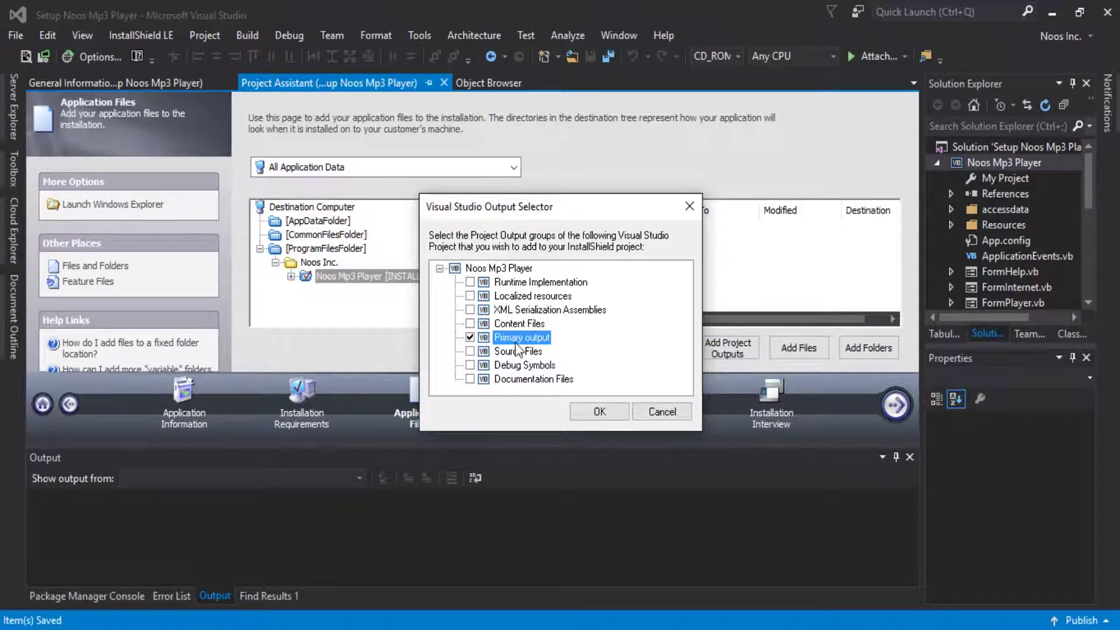
left_click(599, 410)
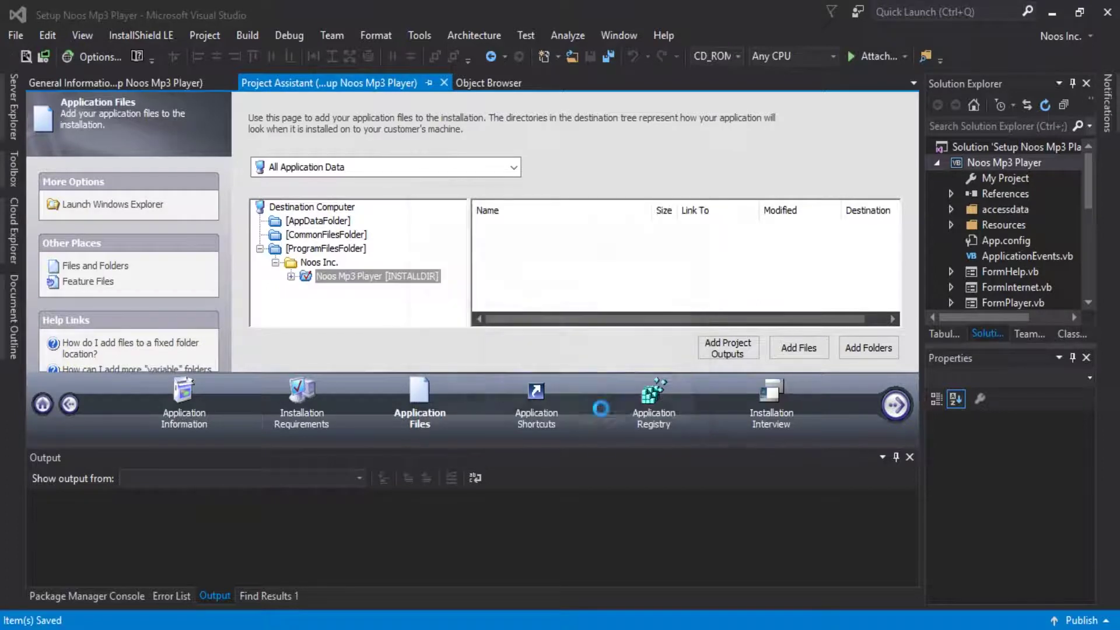
Add the lgz.mdb database from the parent project folder.
left_click(788, 357)
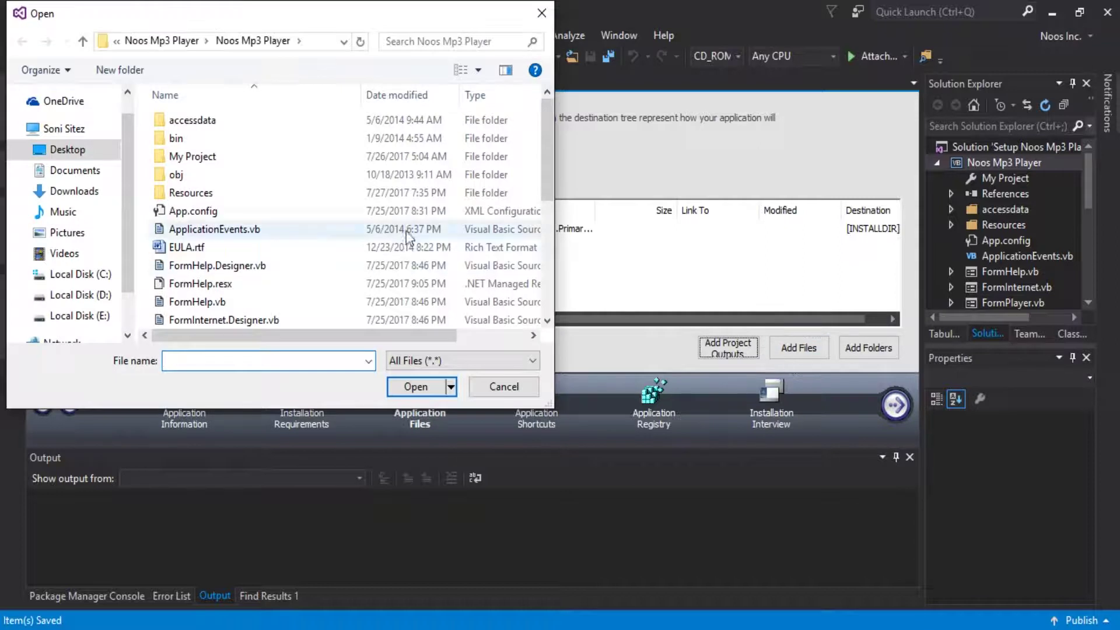
left_click(184, 42)
left_click(225, 193)
left_click(415, 387)
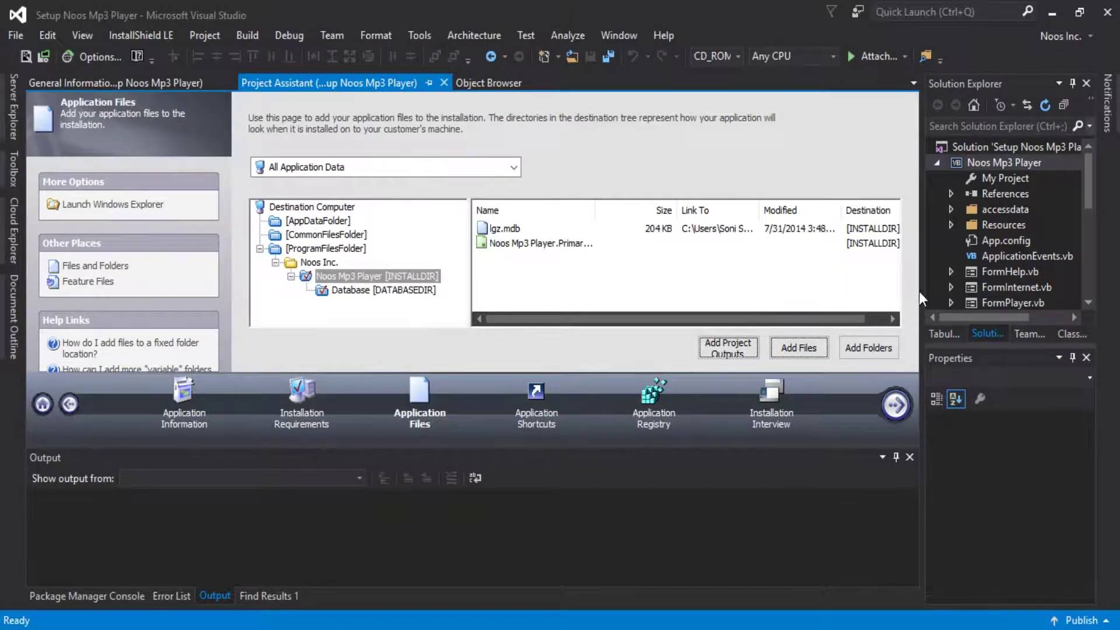
Create an application shortcut targeting the Noos Mp3 Player primary output.
left_click(894, 408)
scroll(903, 334, "down", 3)
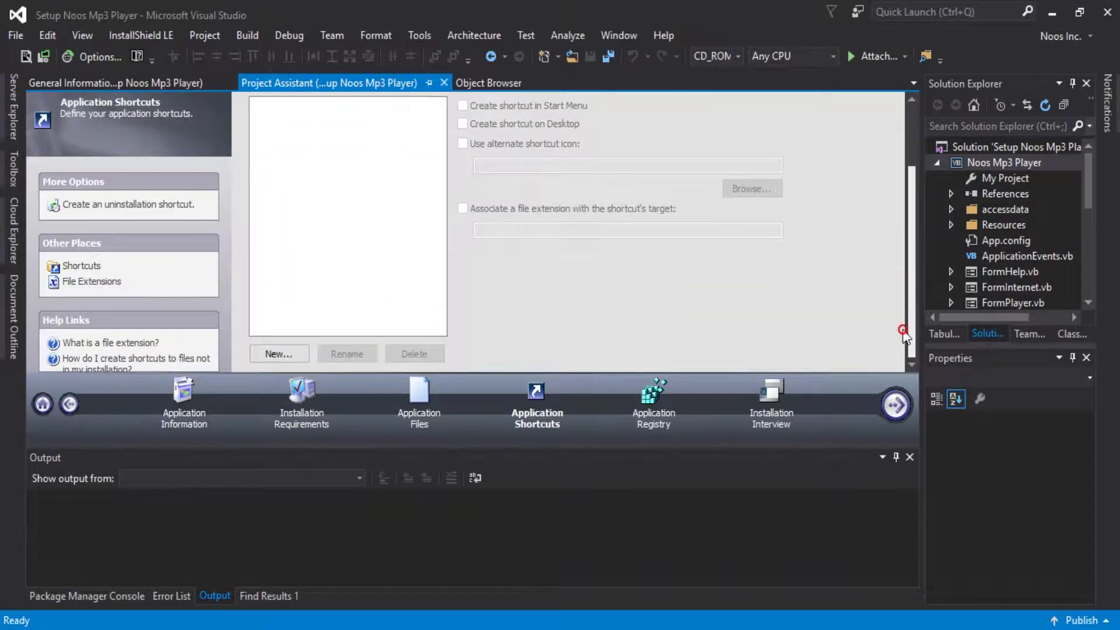
left_click(296, 353)
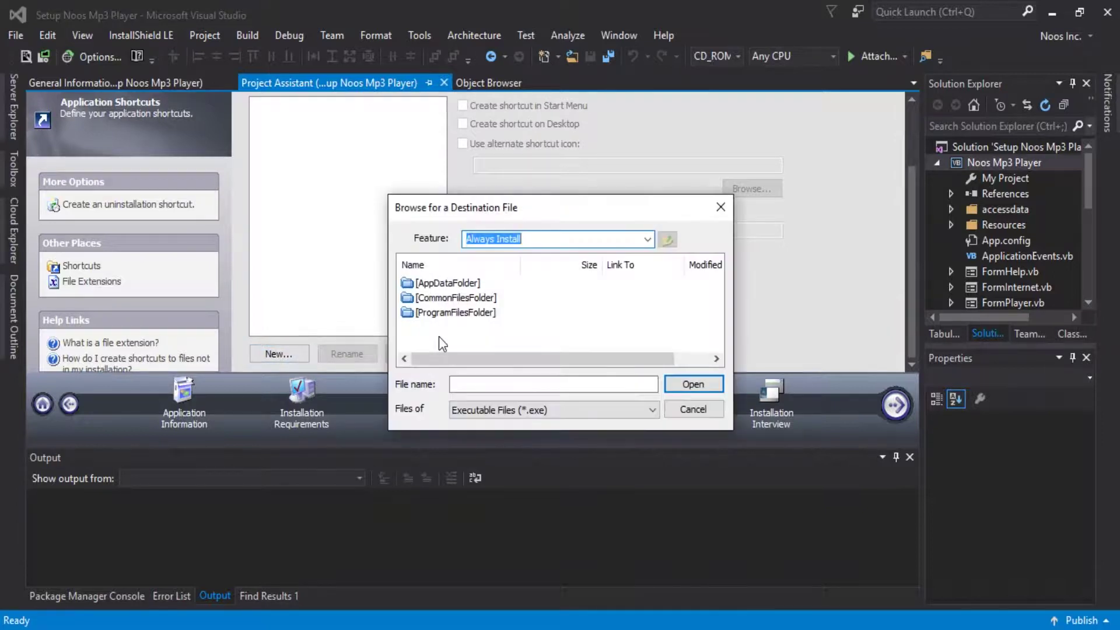
double_click(474, 316)
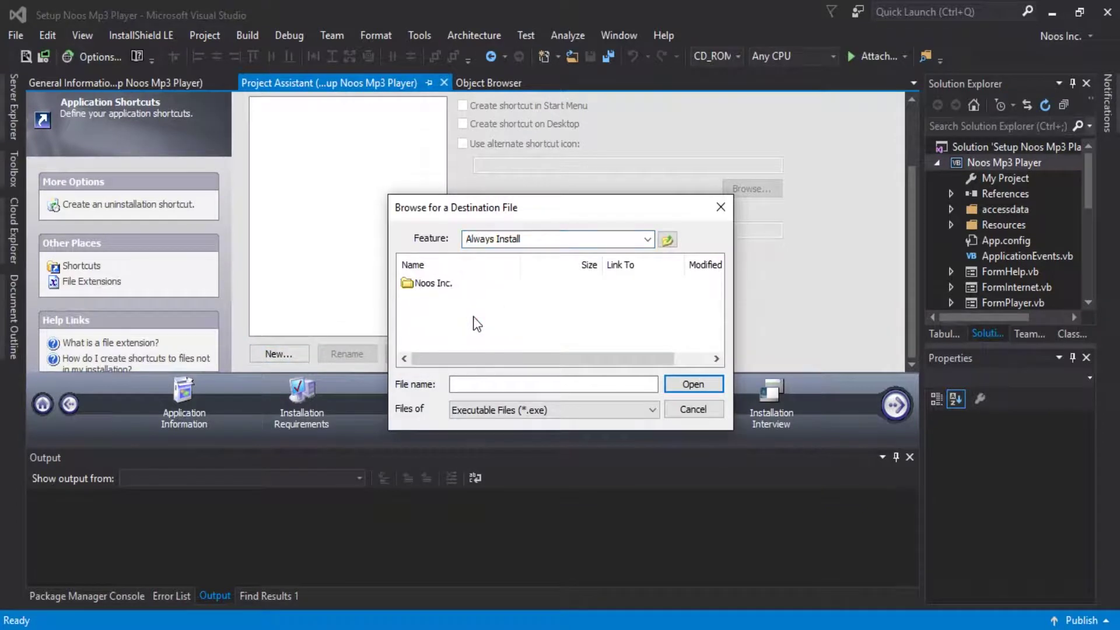
double_click(448, 285)
double_click(446, 286)
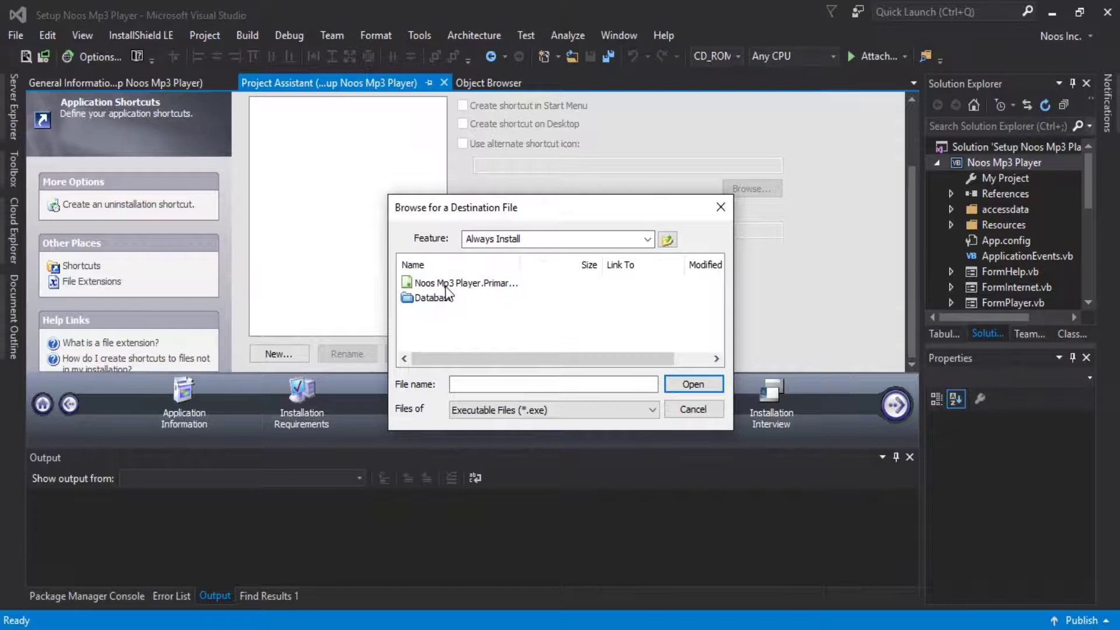
left_click(454, 283)
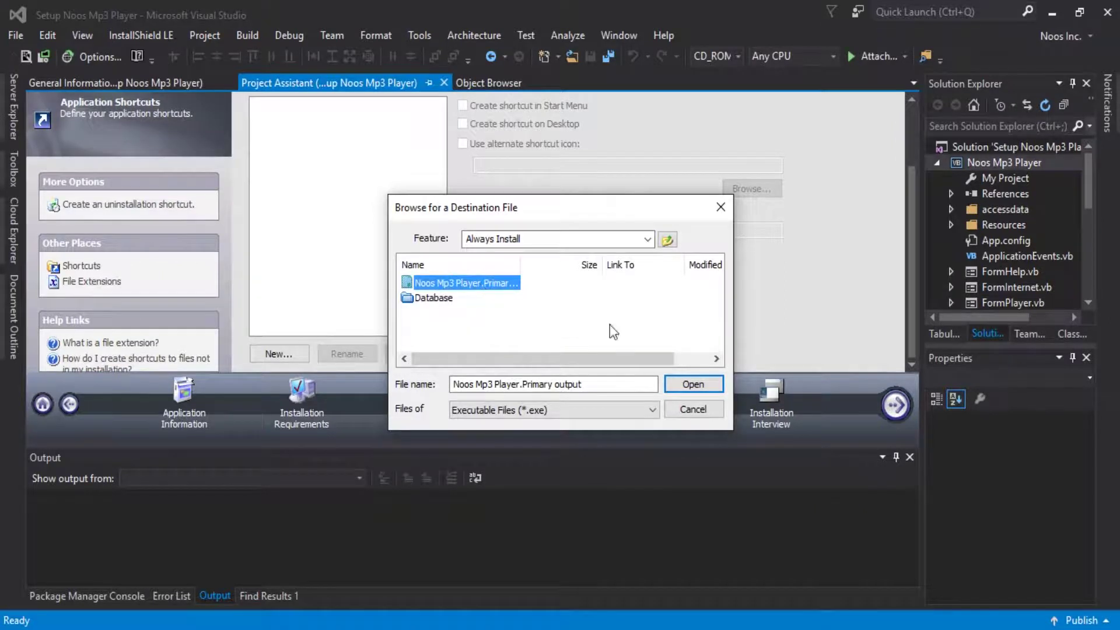
left_click(680, 379)
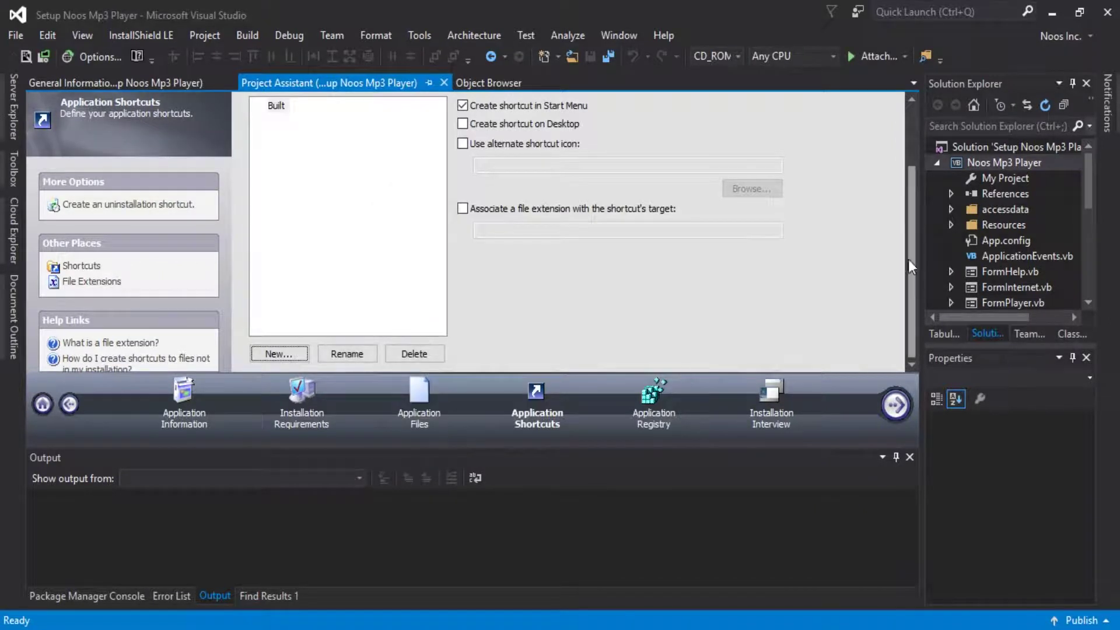
Add the shortcut to the desktop, name it Noos Mp3 Player, and advance to Installation Interview.
left_click_drag(915, 253, 909, 247)
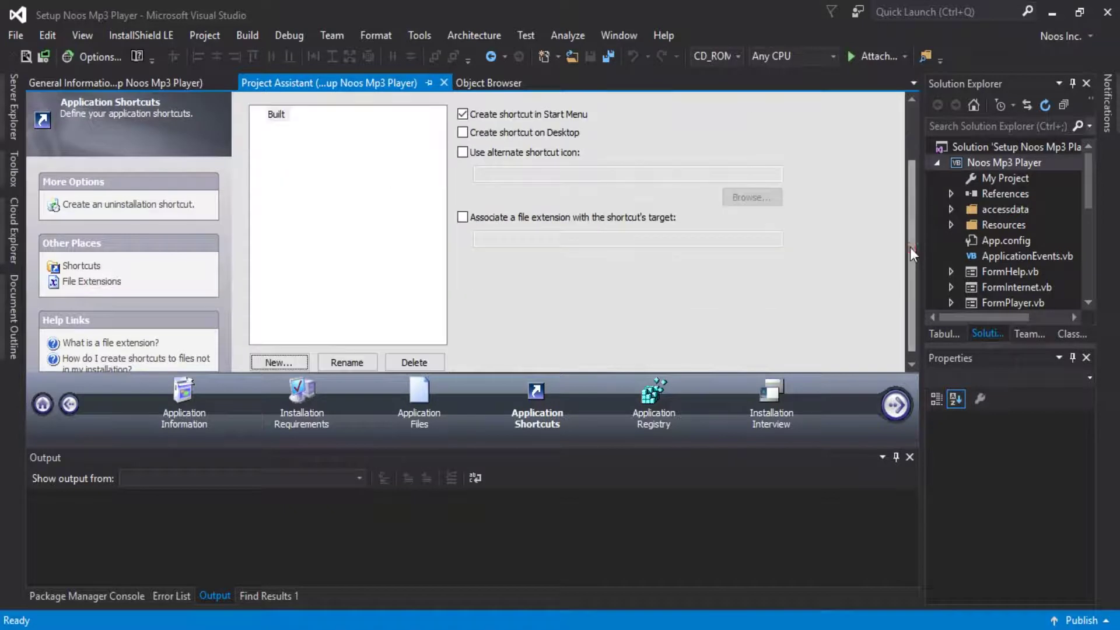
left_click(464, 137)
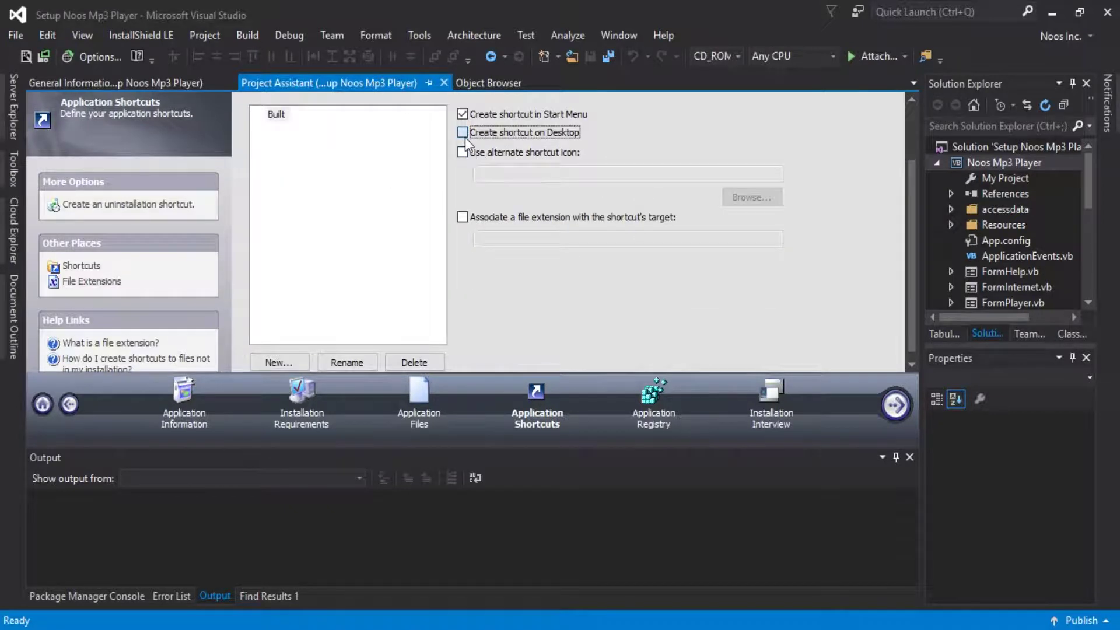
left_click(367, 359)
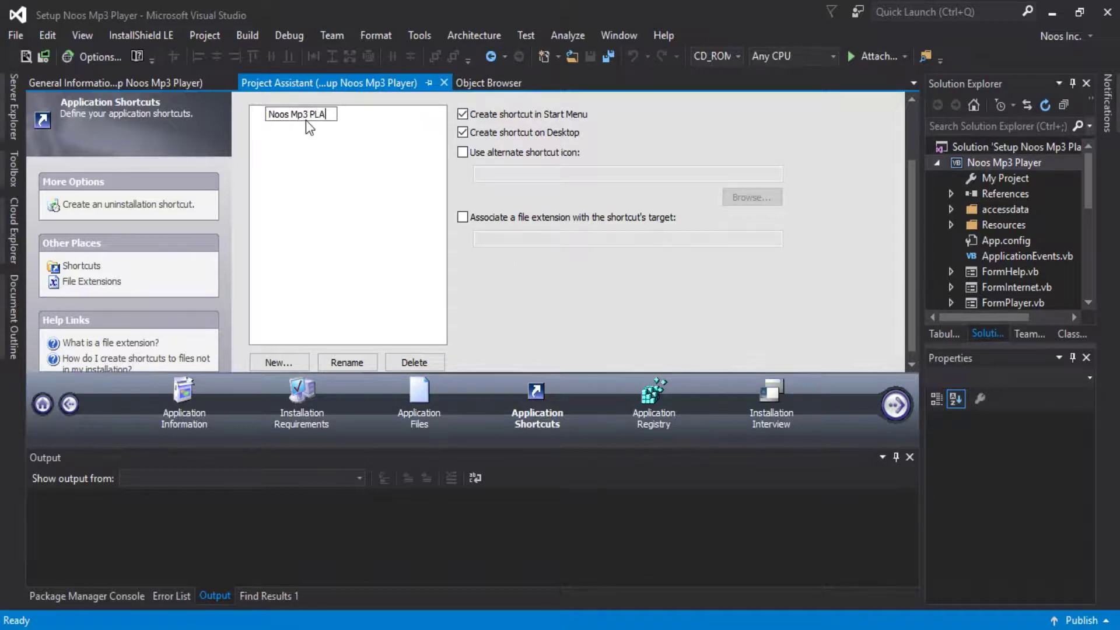
type("yer")
key("Return")
left_click(887, 408)
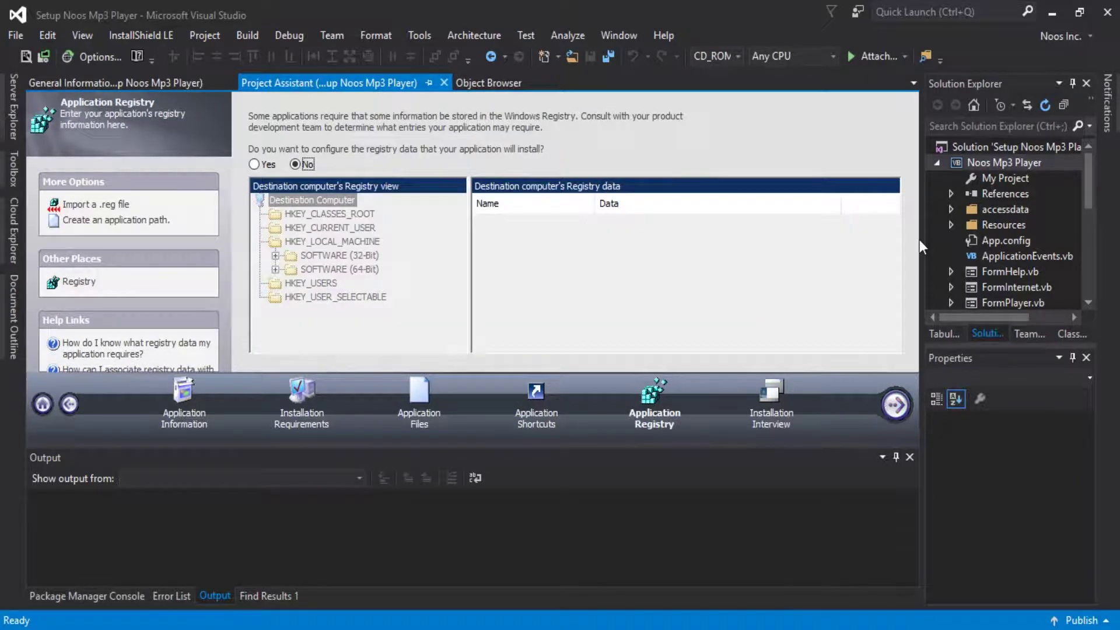
left_click(898, 404)
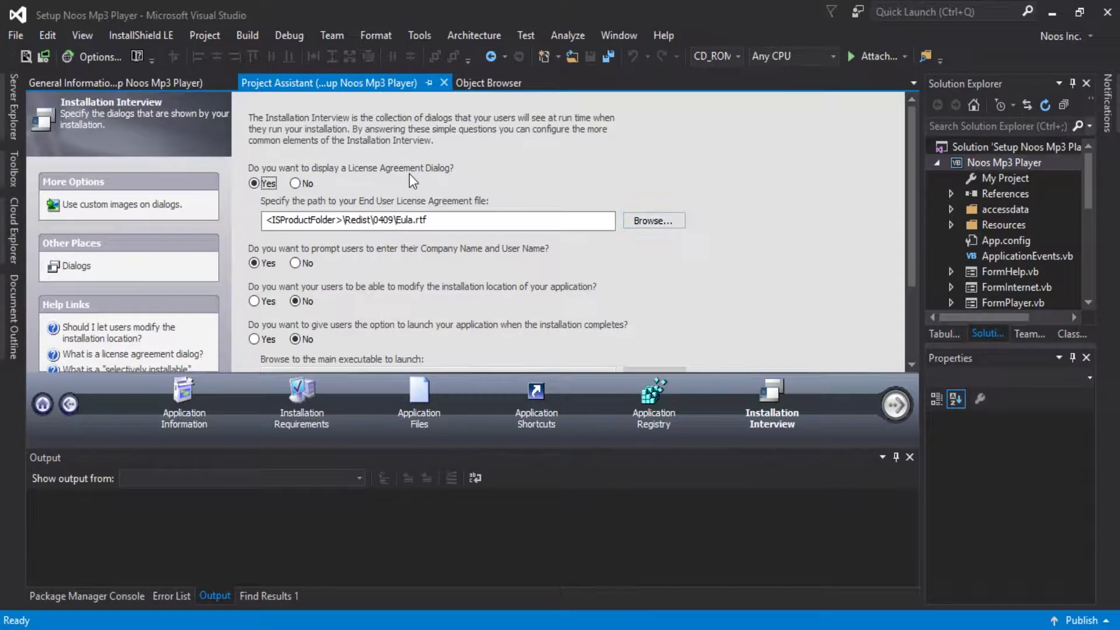
Use EULA.rtf as the license agreement and let users change the install location.
left_click(677, 222)
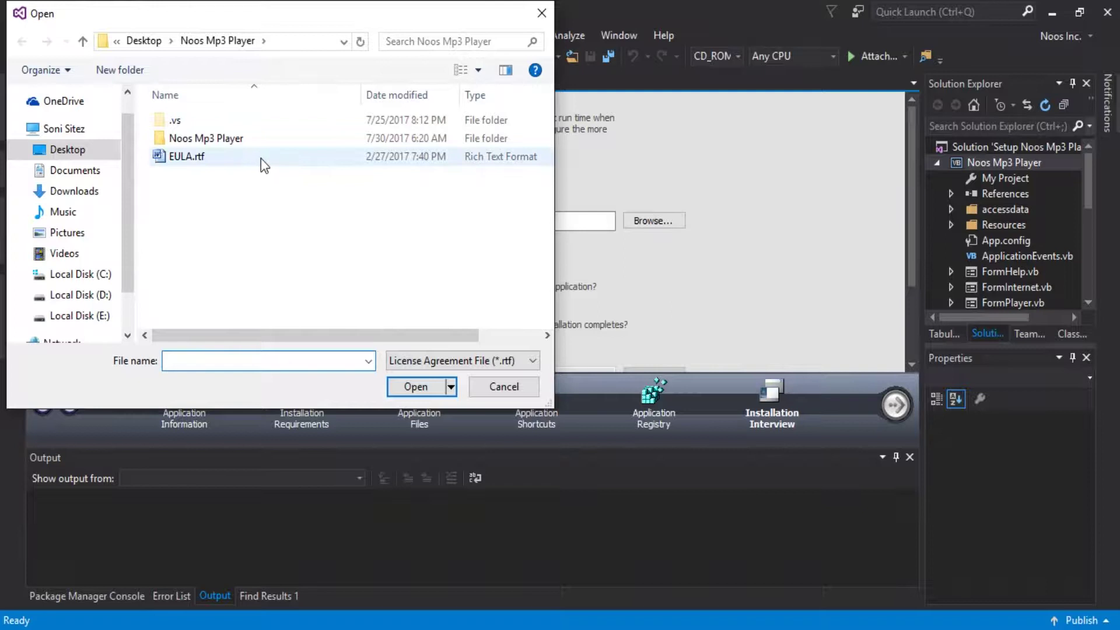
left_click(261, 159)
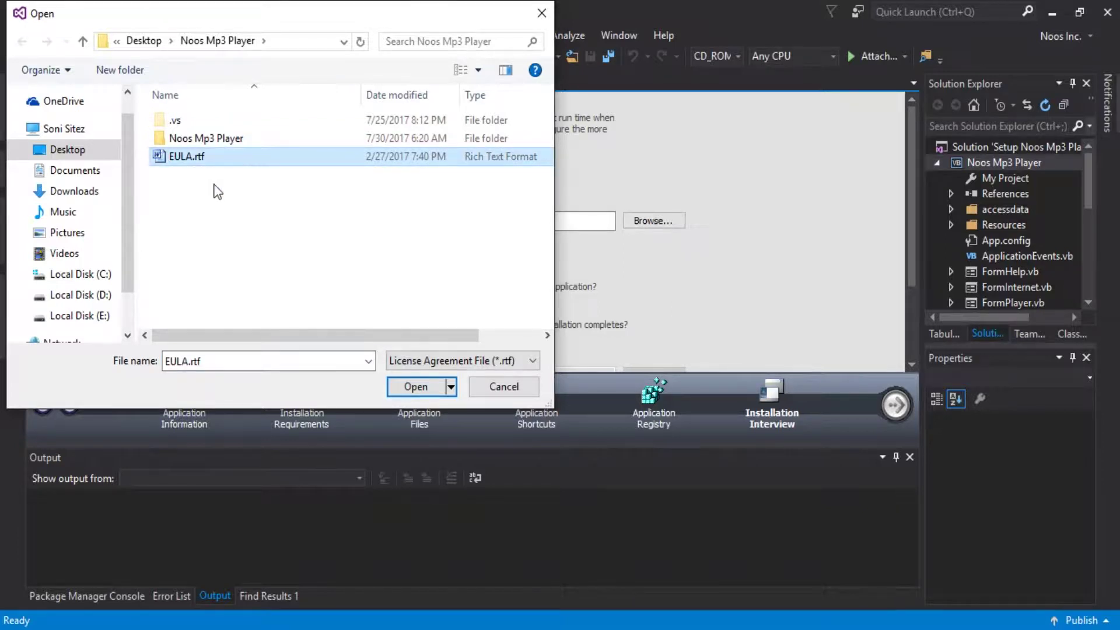
left_click(415, 387)
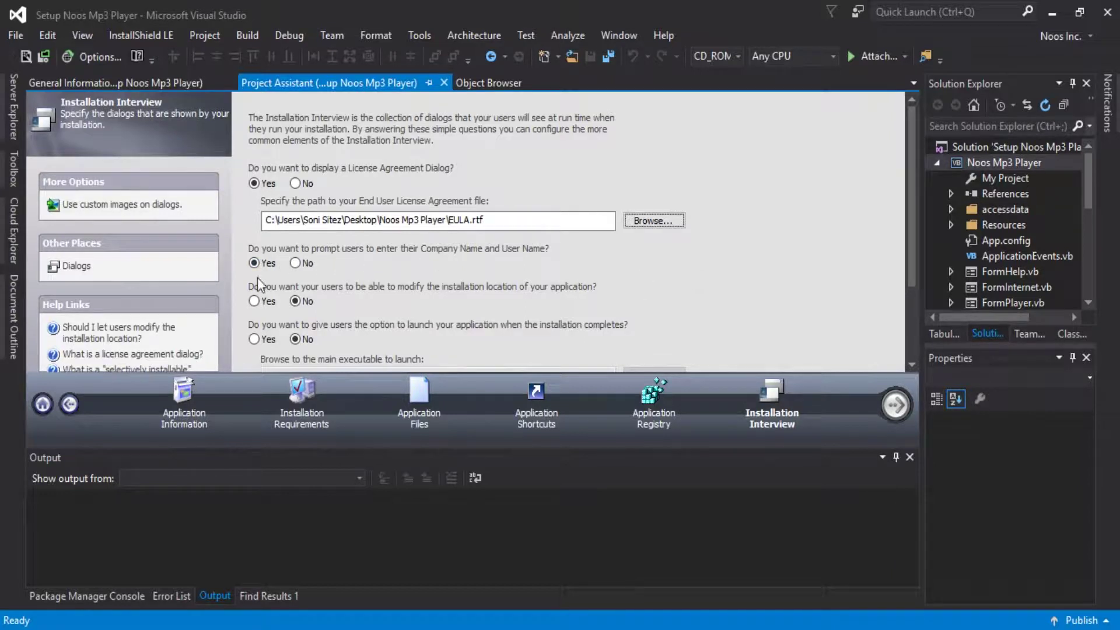
scroll(914, 277, "down", 2)
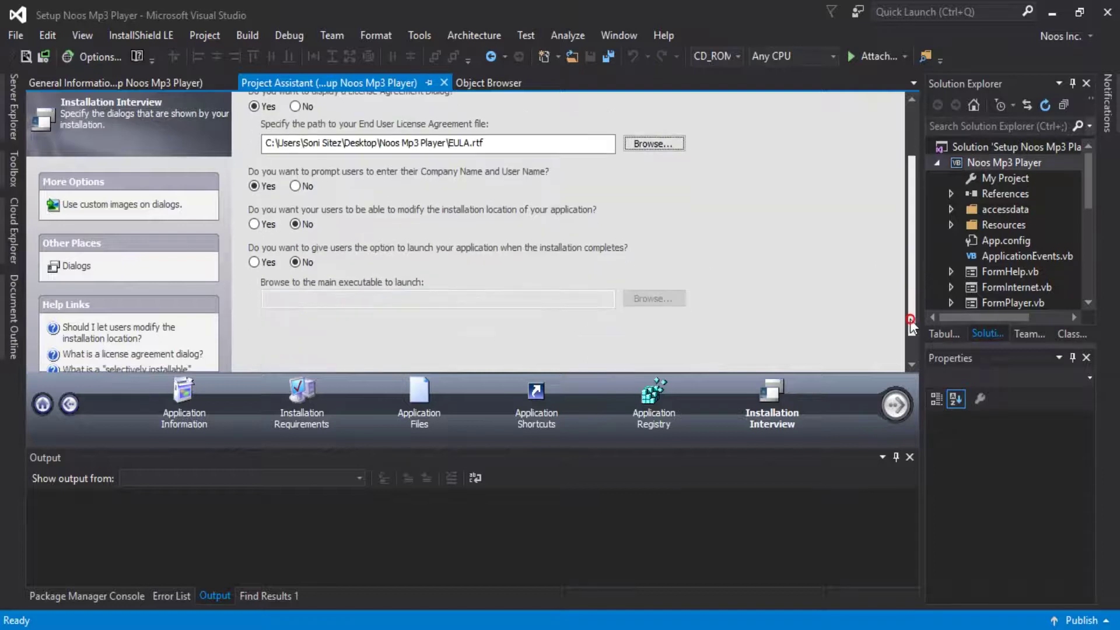
left_click(253, 226)
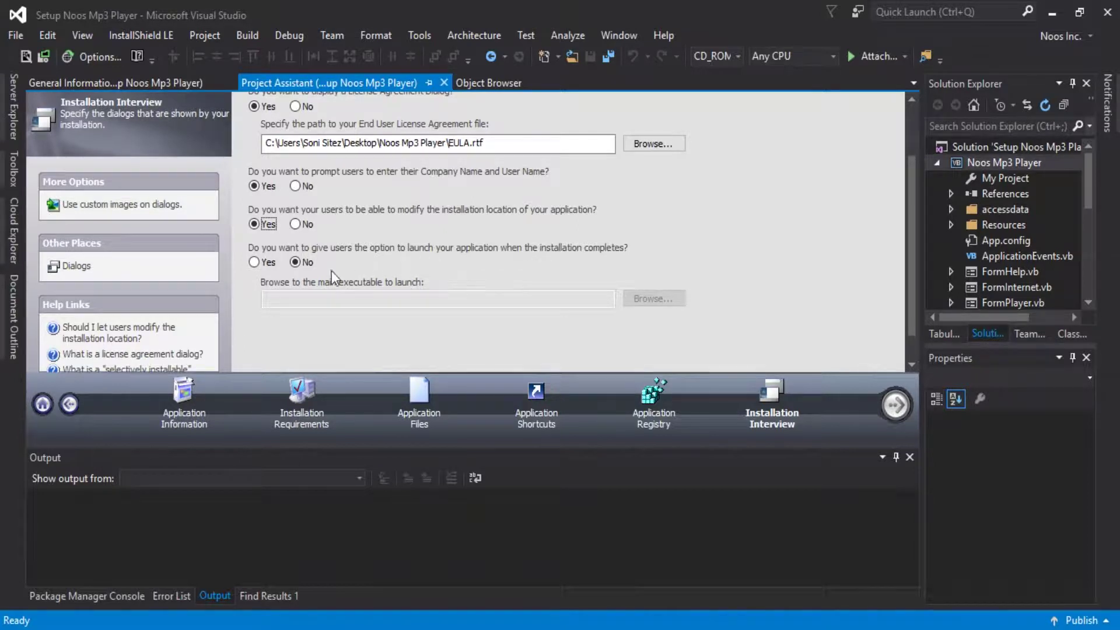
Offer launching [INSTALLDIR] Noos Mp3 Player primary output after installation, then save all.
left_click(258, 265)
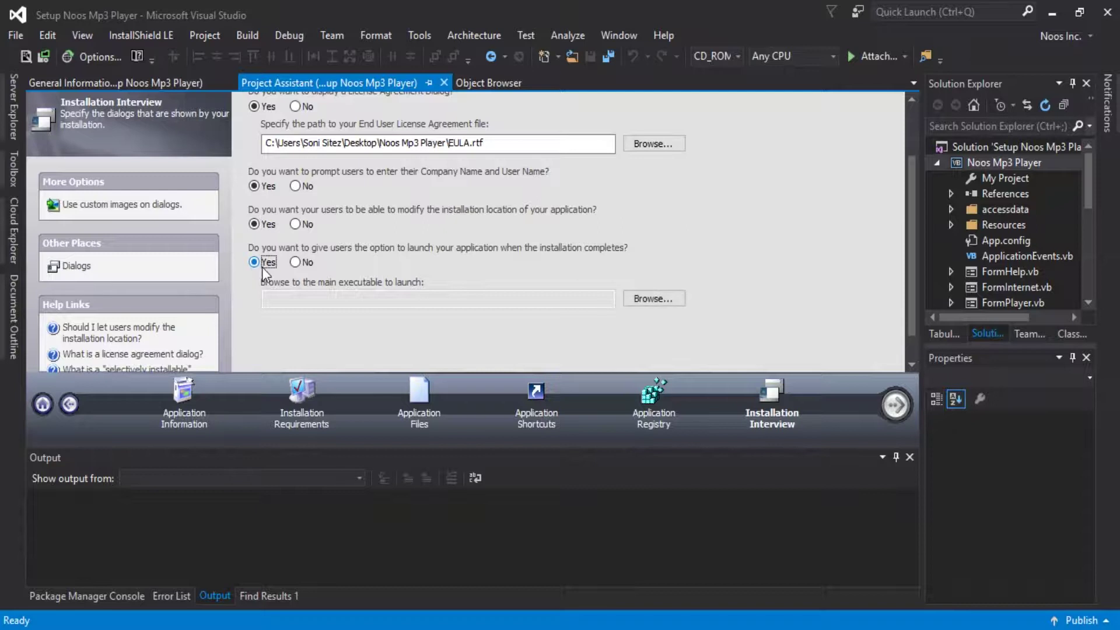
left_click(653, 298)
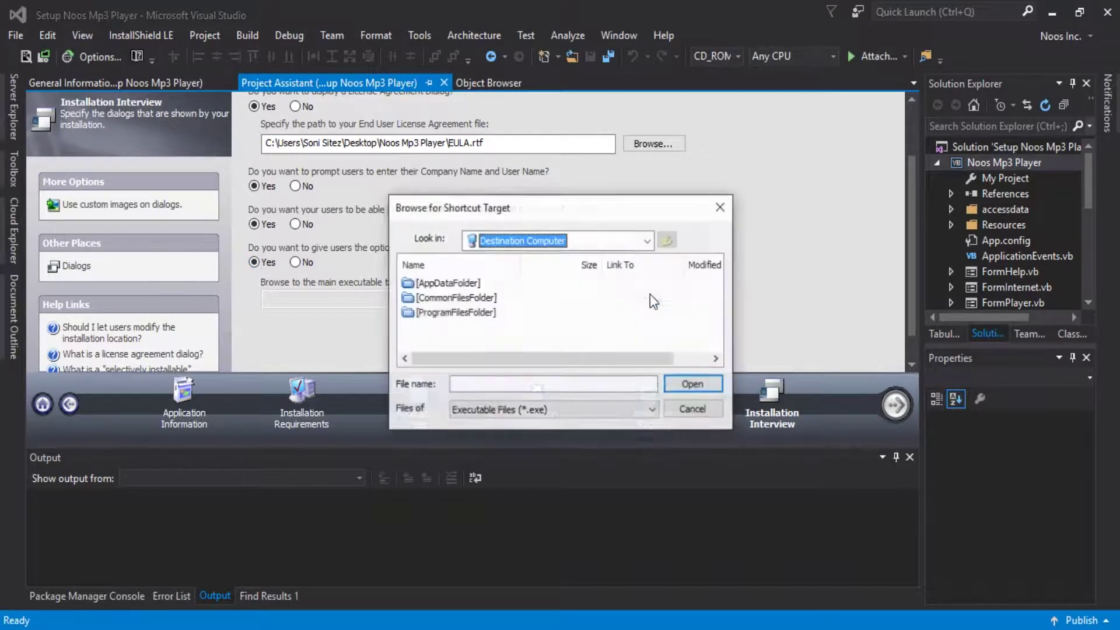
double_click(478, 318)
double_click(445, 285)
left_click(444, 286)
double_click(445, 286)
left_click(458, 284)
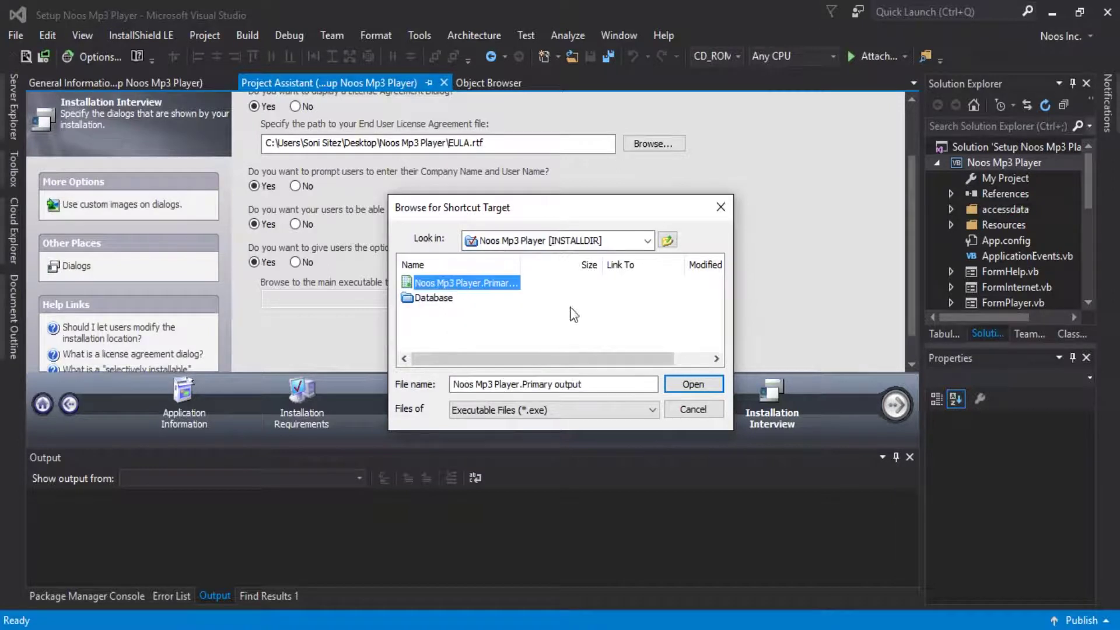
left_click(696, 386)
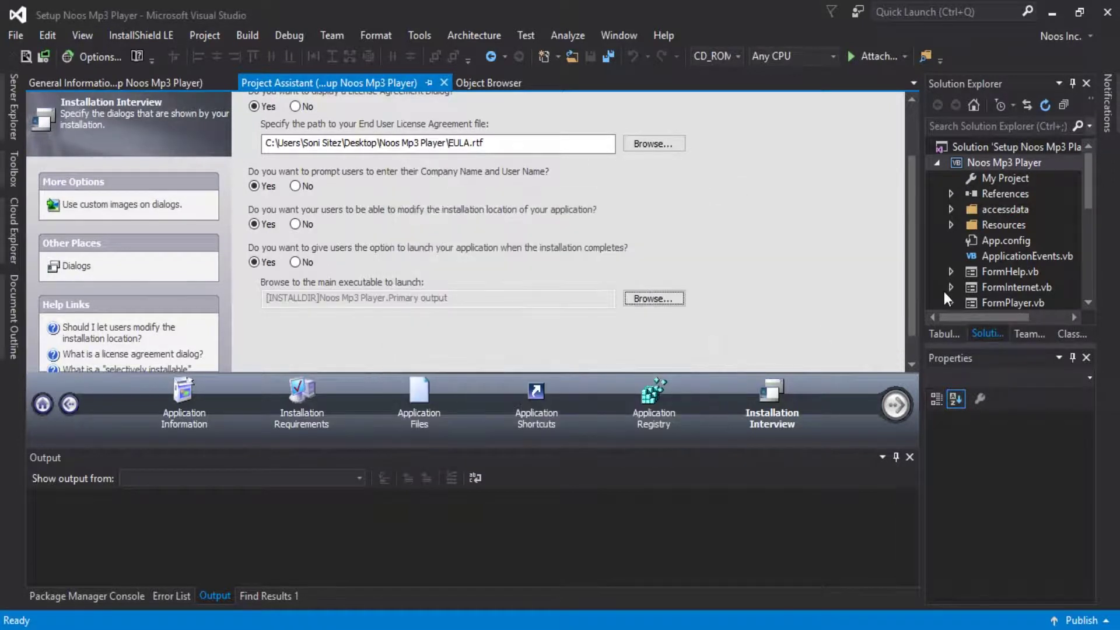
scroll(915, 285, "up", 3)
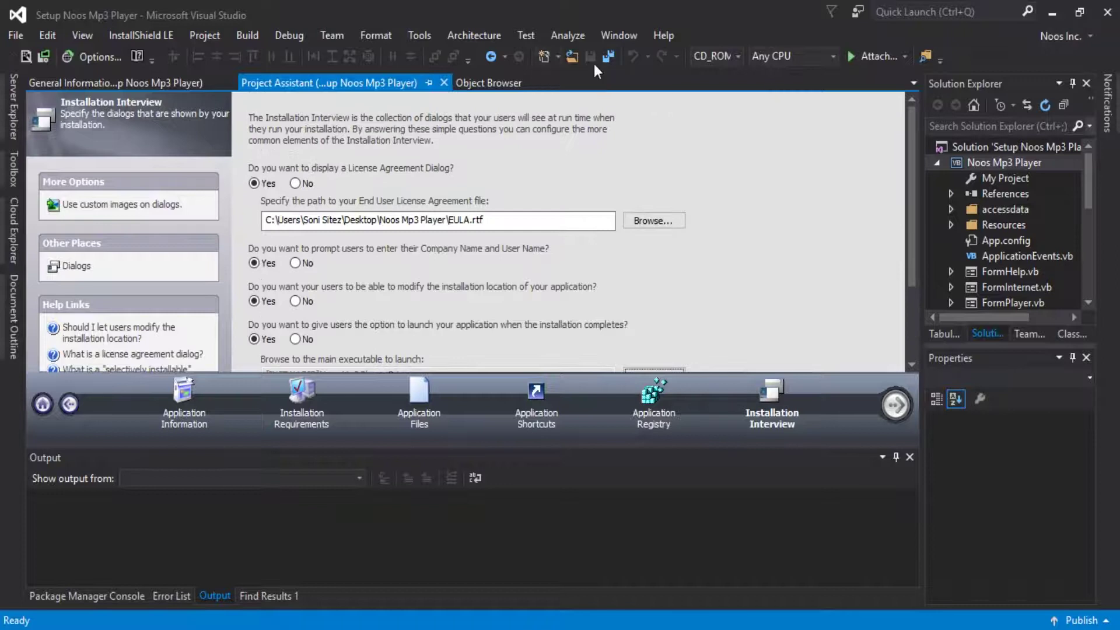
left_click(608, 56)
In Configuration Manager, switch the Setup Noos Mp3 Player project from CD_ROM to SingleImage.
left_click(1007, 147)
right_click(1007, 147)
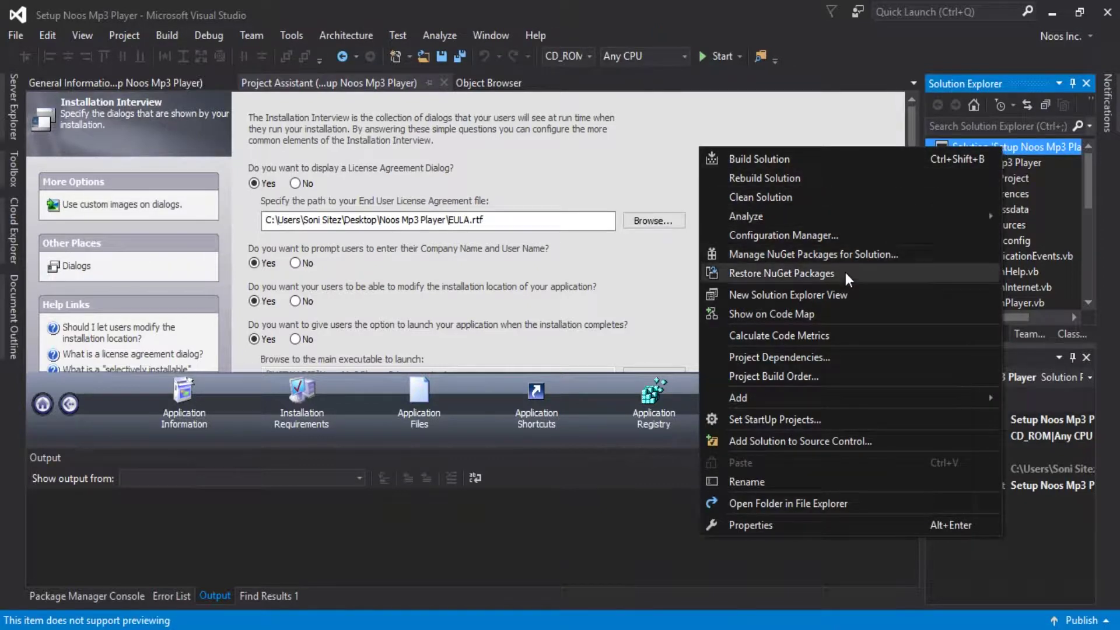
left_click(790, 236)
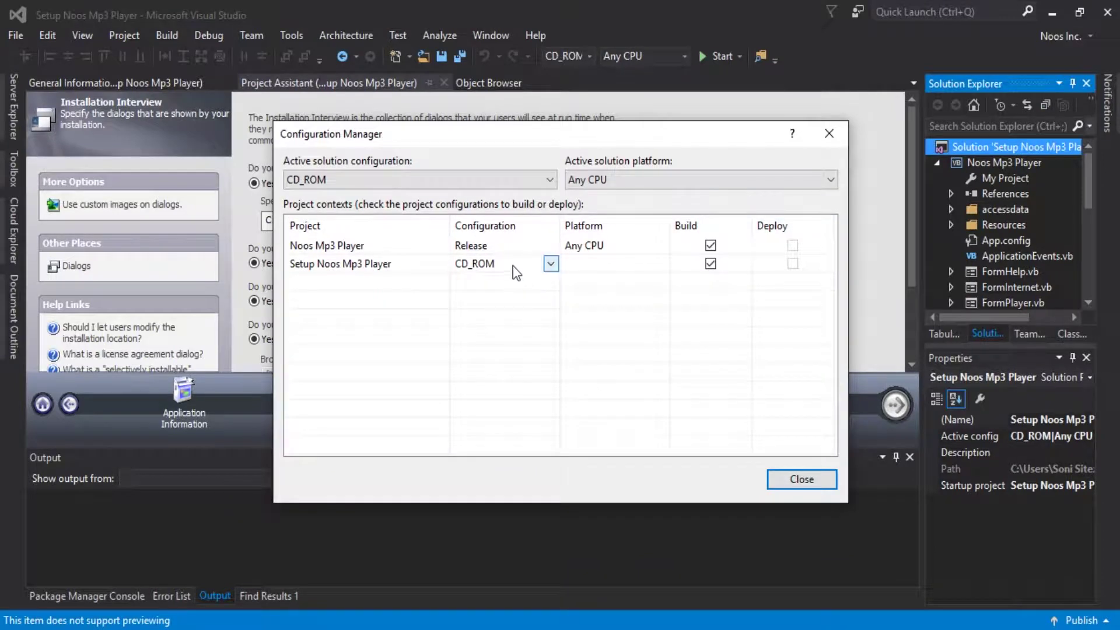
left_click(550, 264)
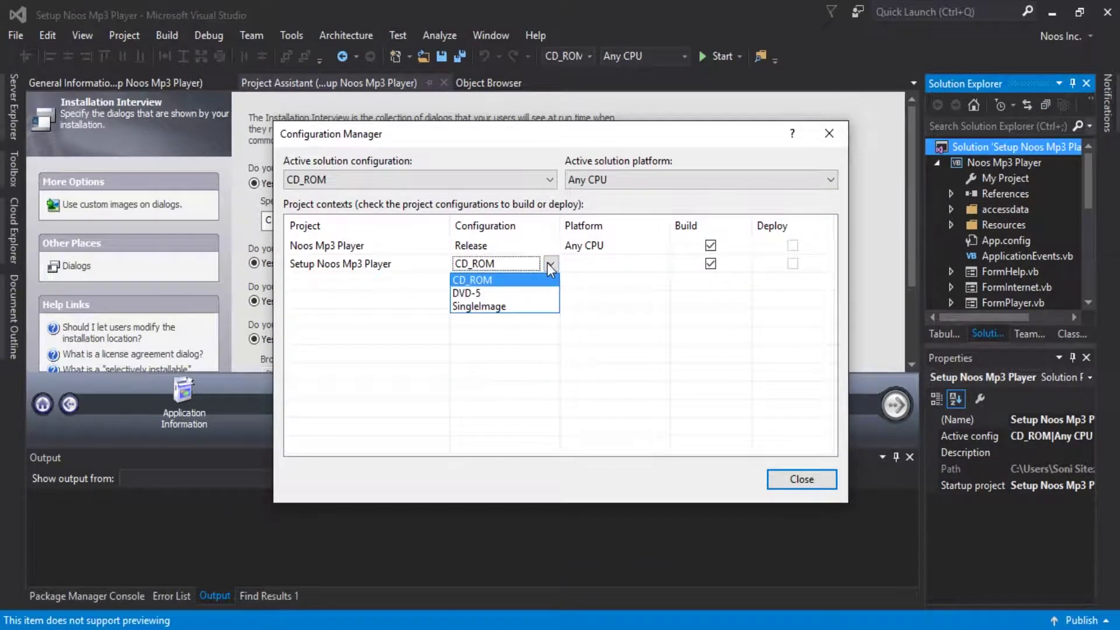
left_click(513, 307)
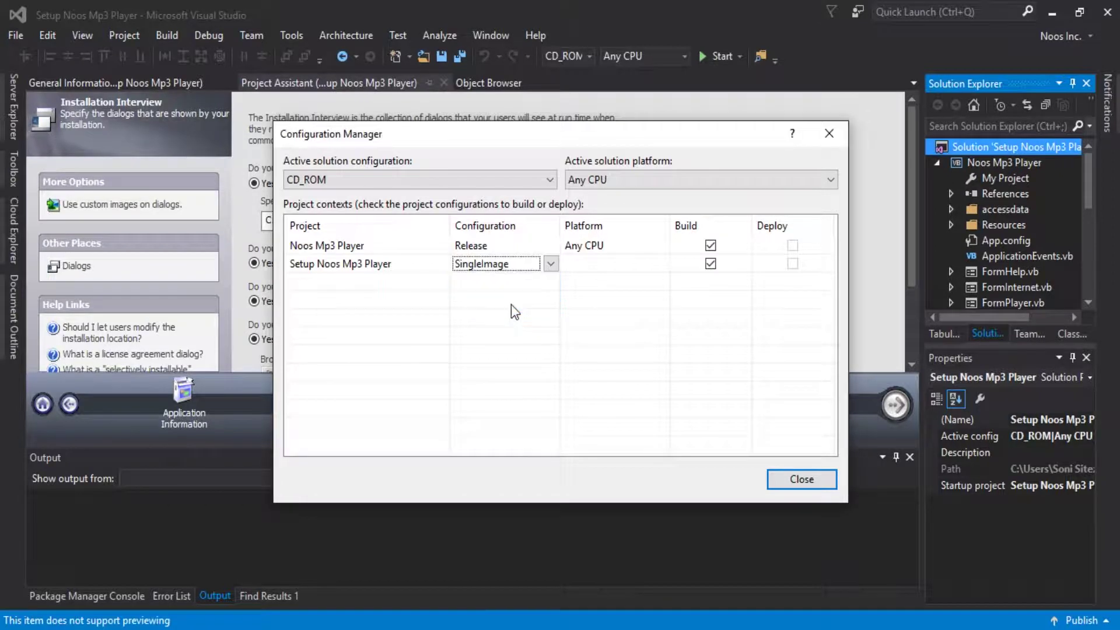
left_click(525, 265)
left_click(515, 280)
left_click(517, 268)
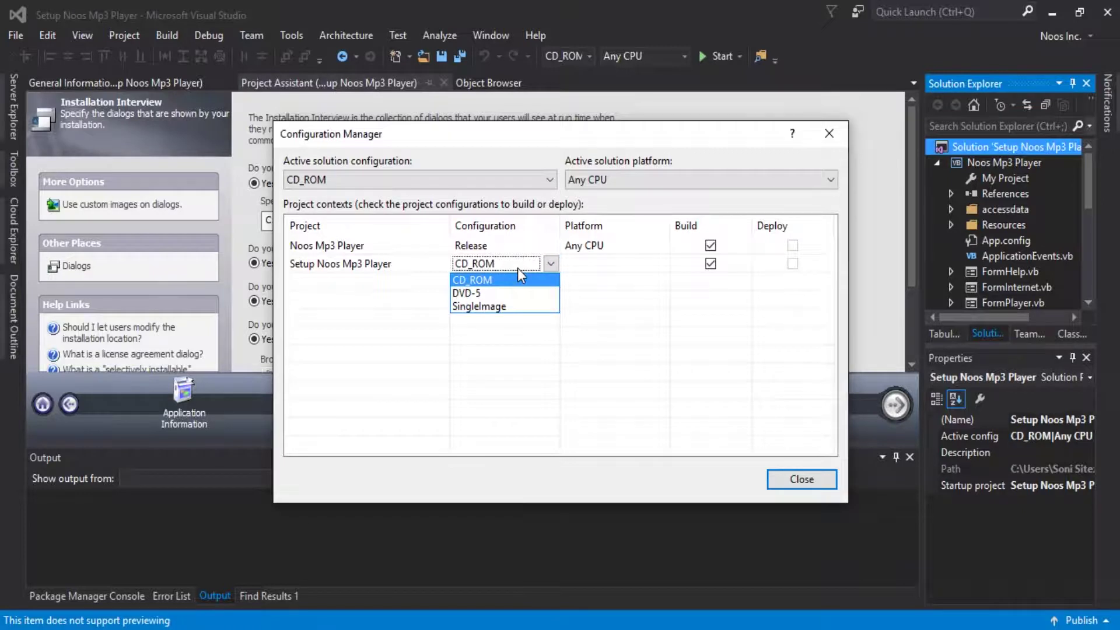
left_click(517, 307)
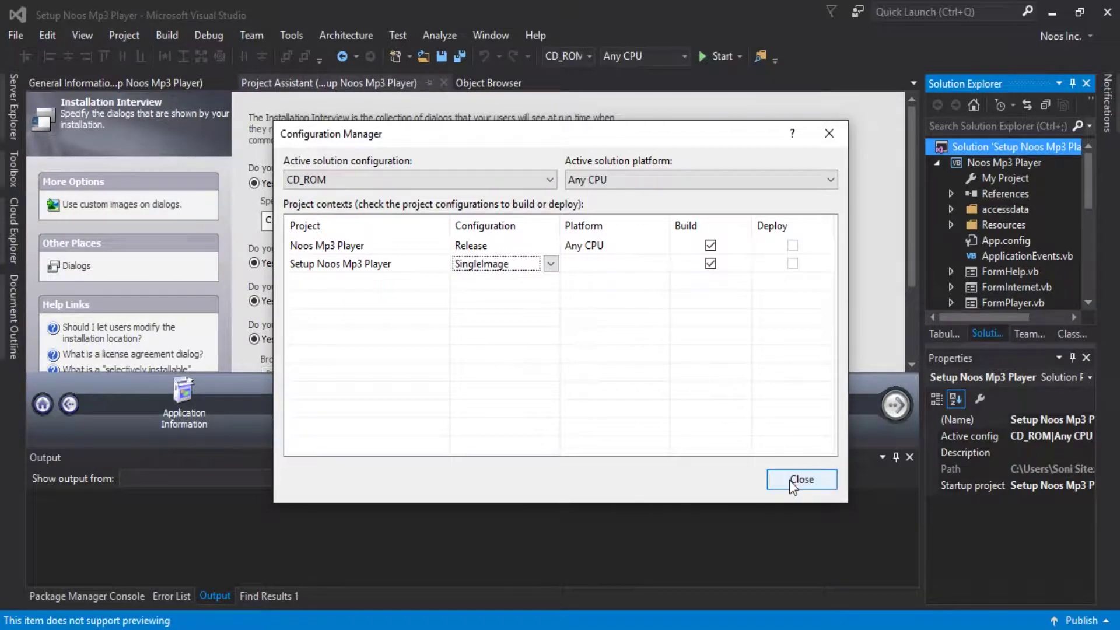
left_click(791, 480)
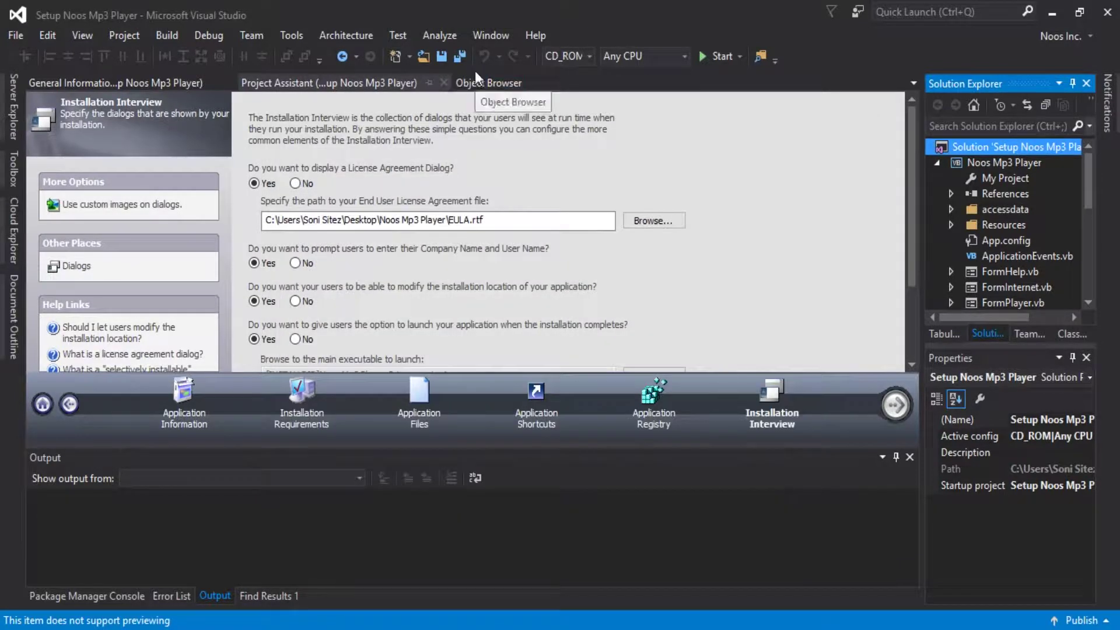
Build the solution (2 succeeded, 0 failed), save all, and close Visual Studio.
left_click(457, 58)
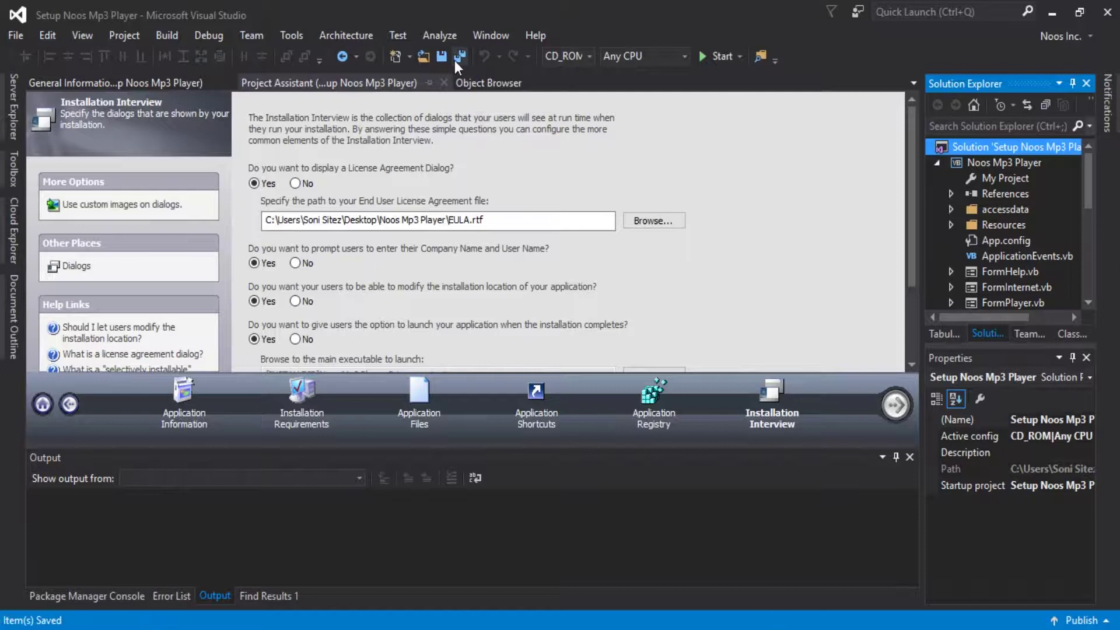
right_click(988, 144)
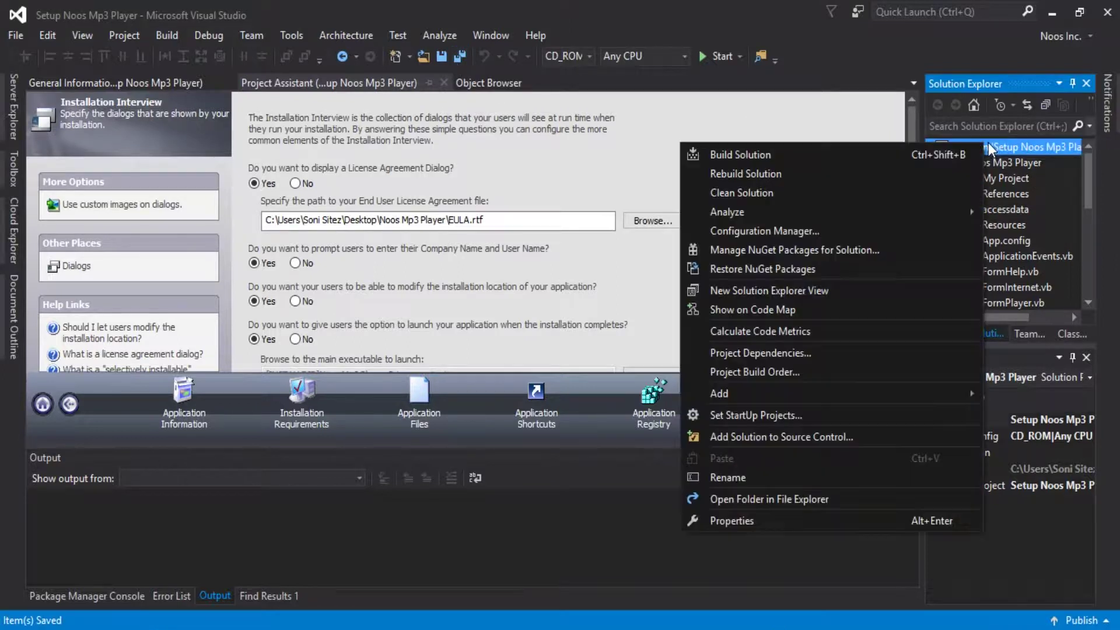
left_click(809, 155)
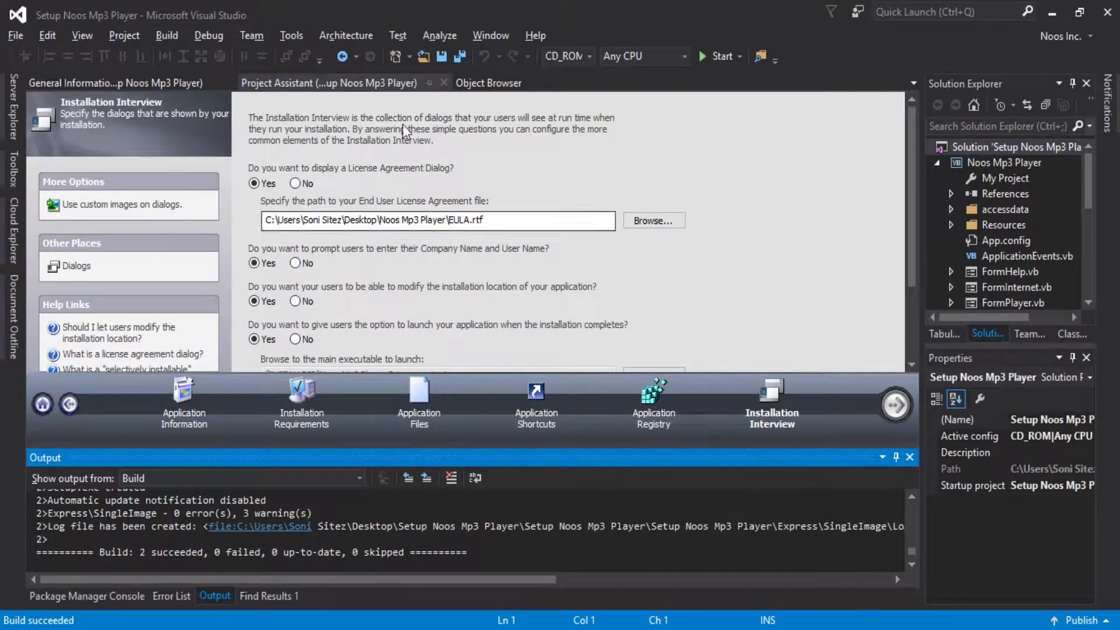
left_click(458, 56)
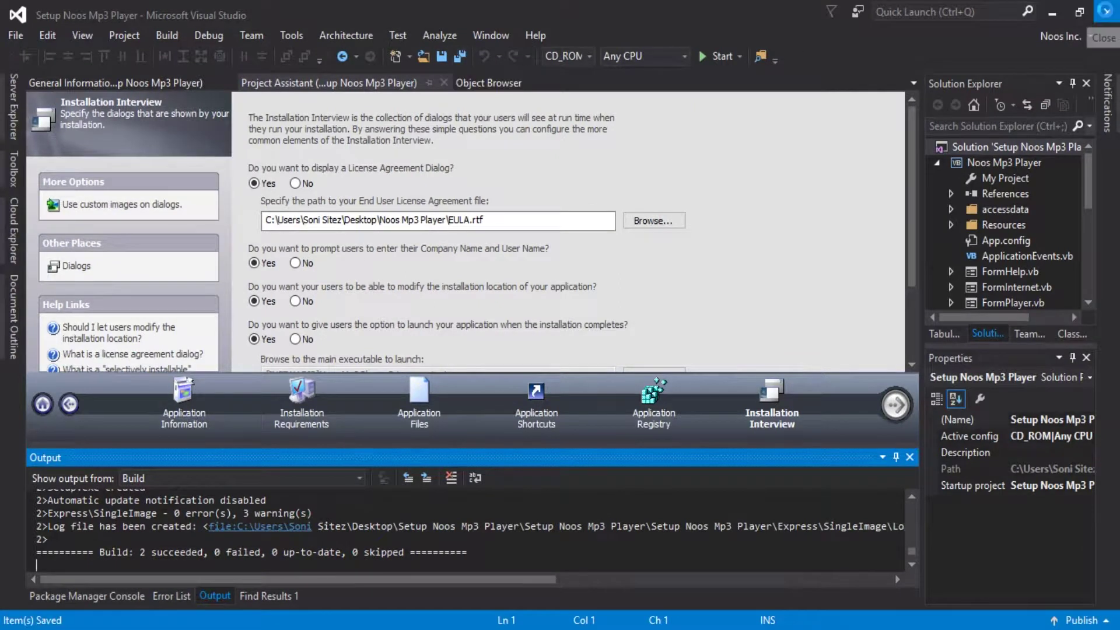
left_click(1107, 14)
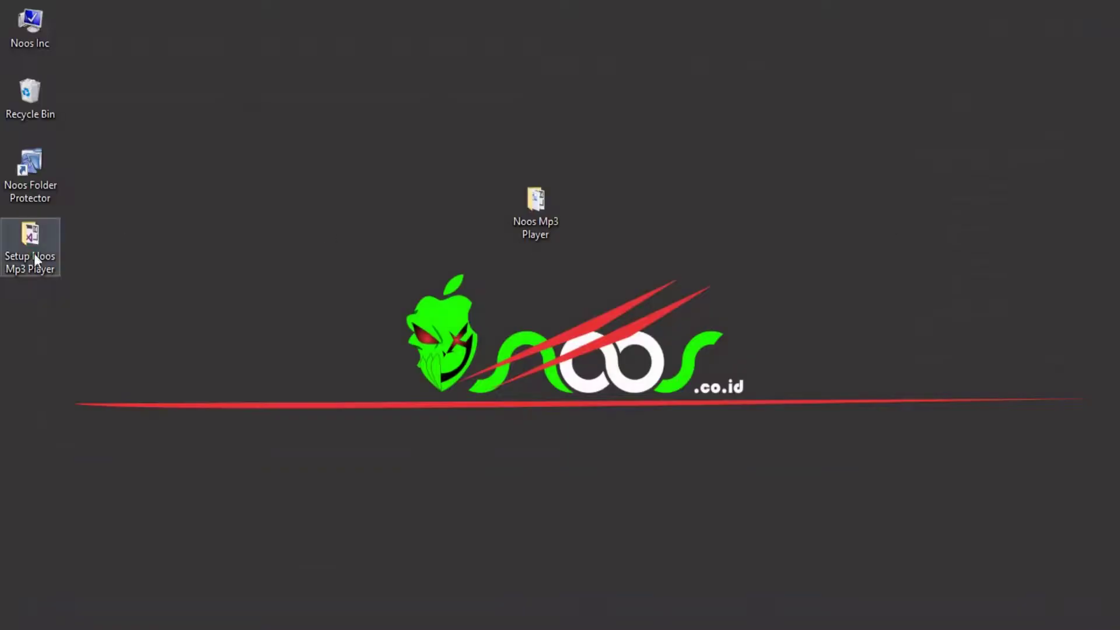
Open Setup Noos Mp3 Player\Express\SingleImage\DiskImages\DISK1 and select the 5,262 KB setup.exe.
left_click_drag(35, 260, 267, 184)
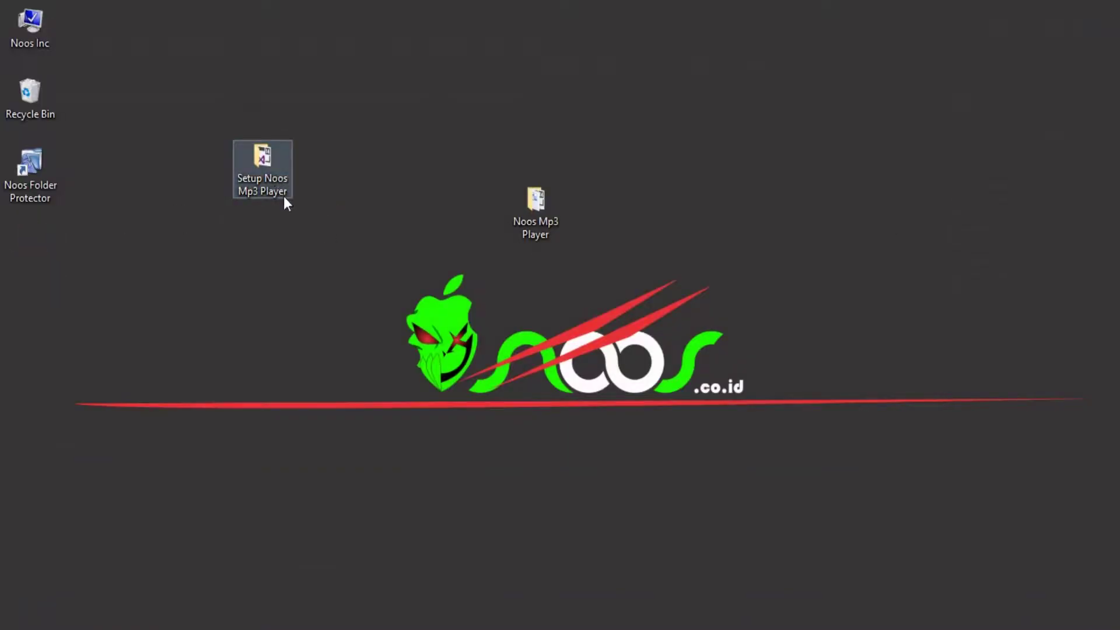
double_click(279, 169)
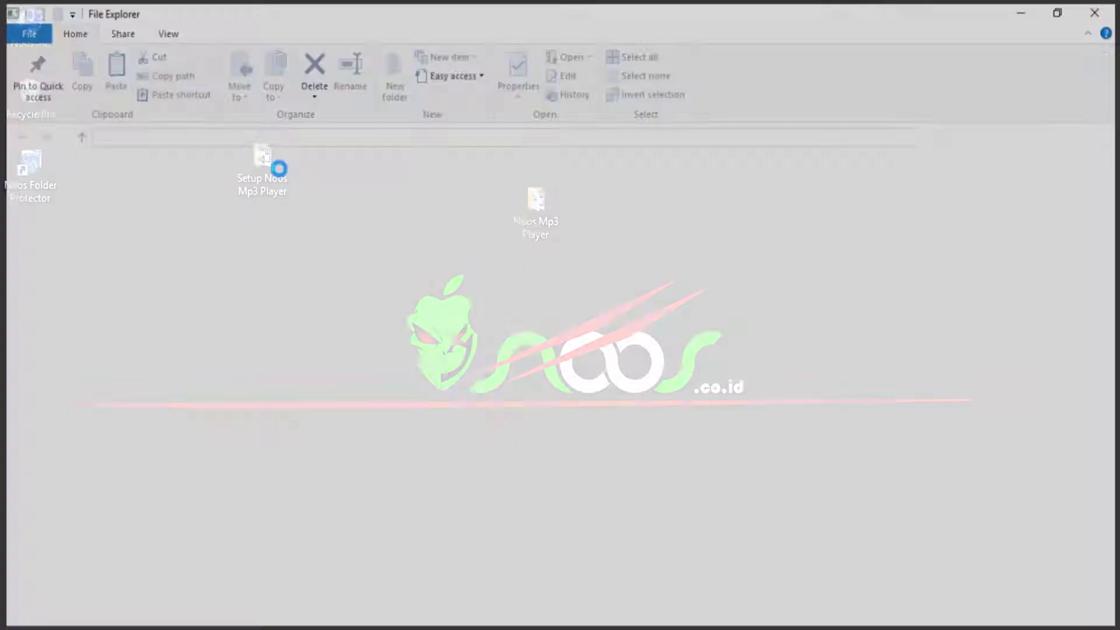
left_click(272, 204)
double_click(272, 204)
left_click(277, 187)
double_click(279, 187)
double_click(278, 188)
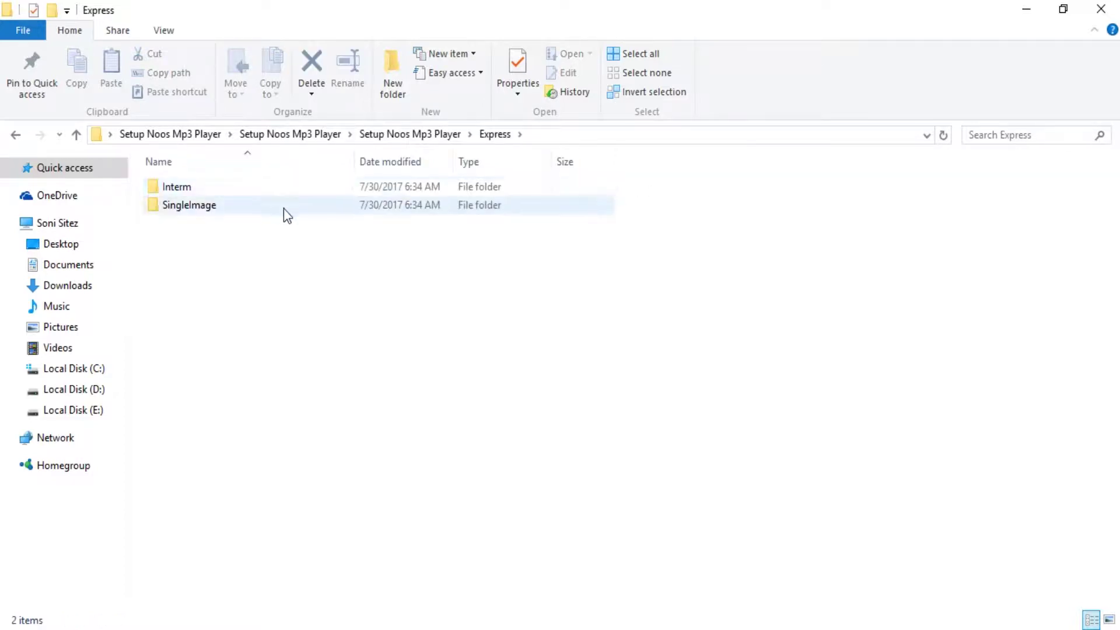
double_click(284, 209)
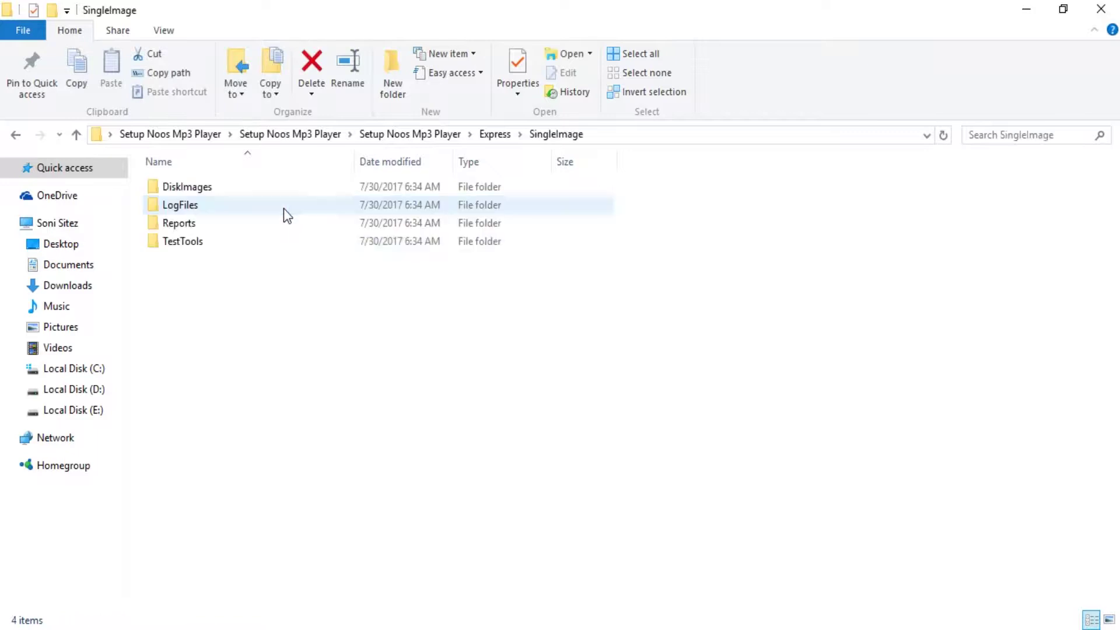
double_click(270, 187)
left_click(271, 187)
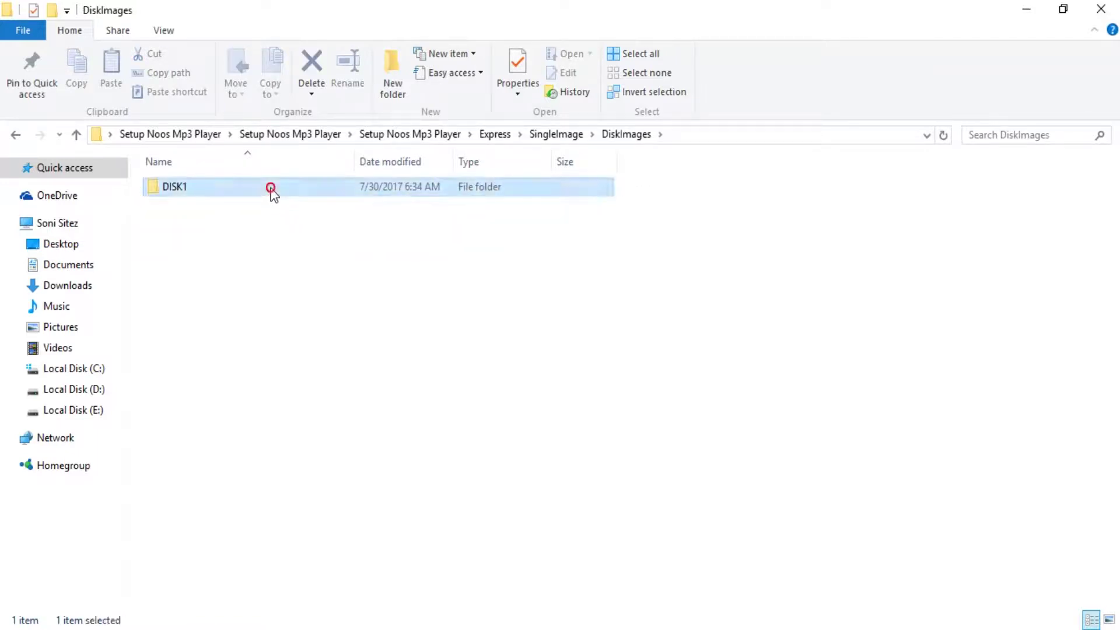
double_click(270, 188)
left_click_drag(665, 273, 229, 184)
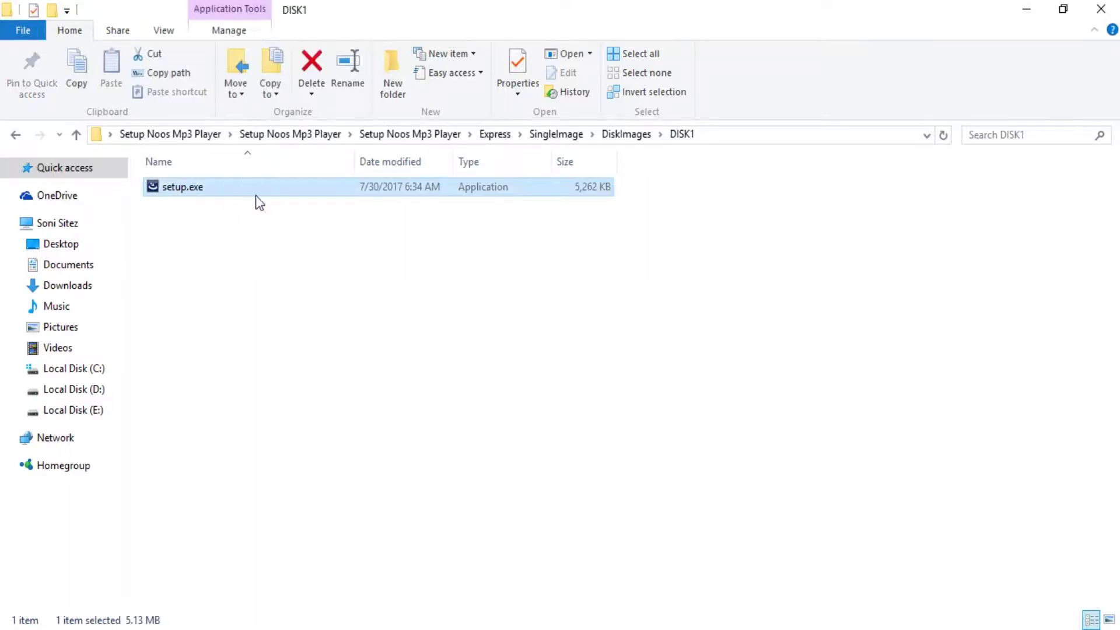
Copy setup.exe from DISK1 and attempt to paste it on the desktop.
right_click(201, 196)
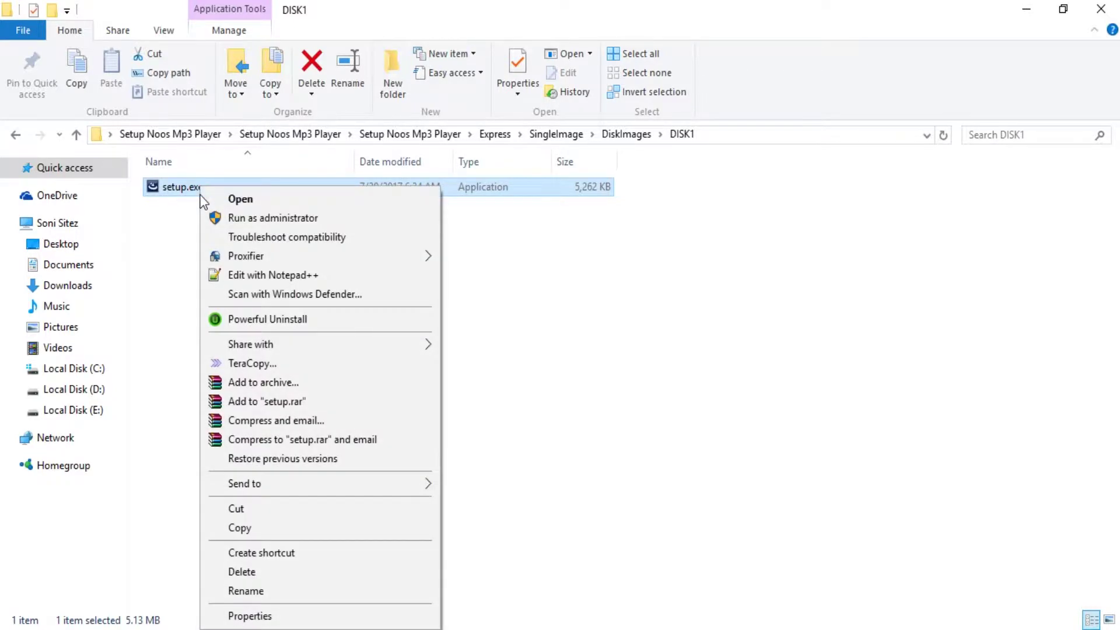
left_click(259, 529)
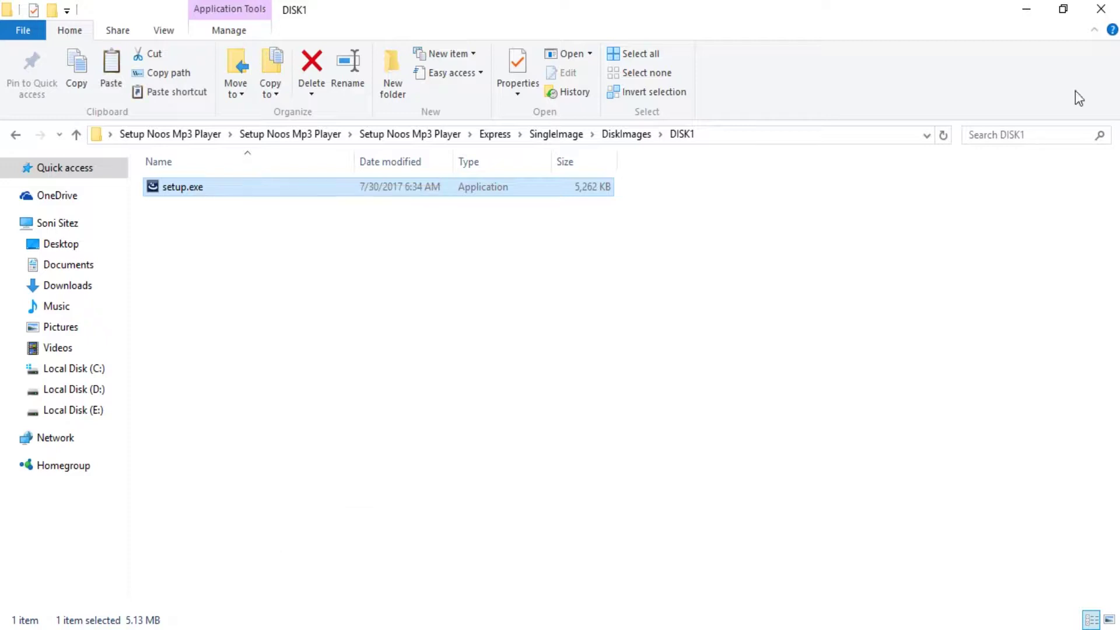
left_click(1027, 10)
right_click(364, 231)
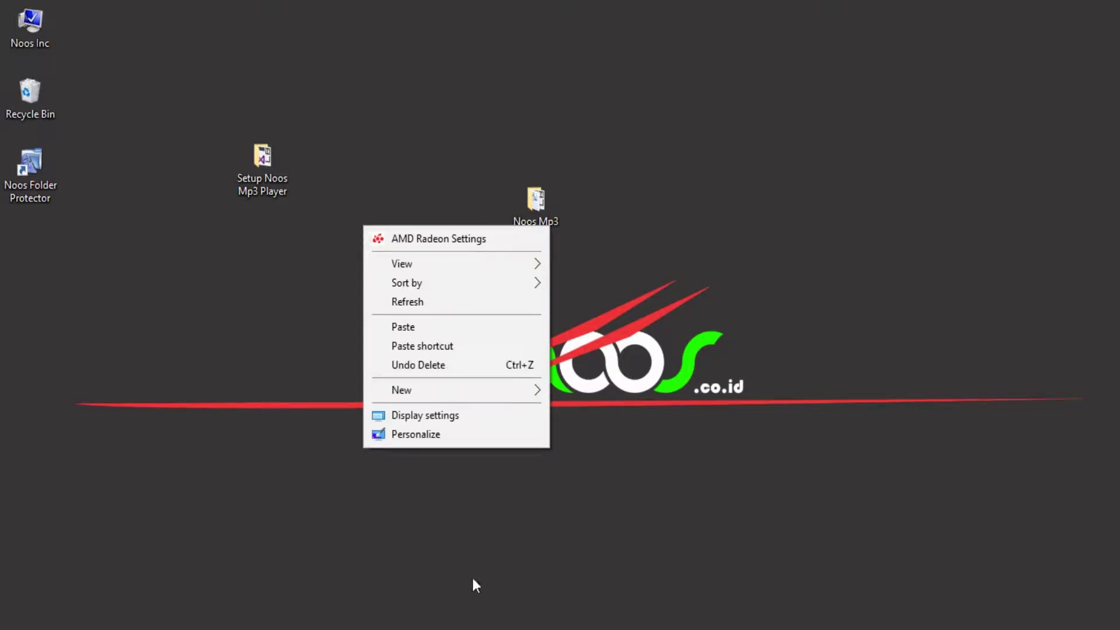
left_click(473, 627)
left_click(464, 557)
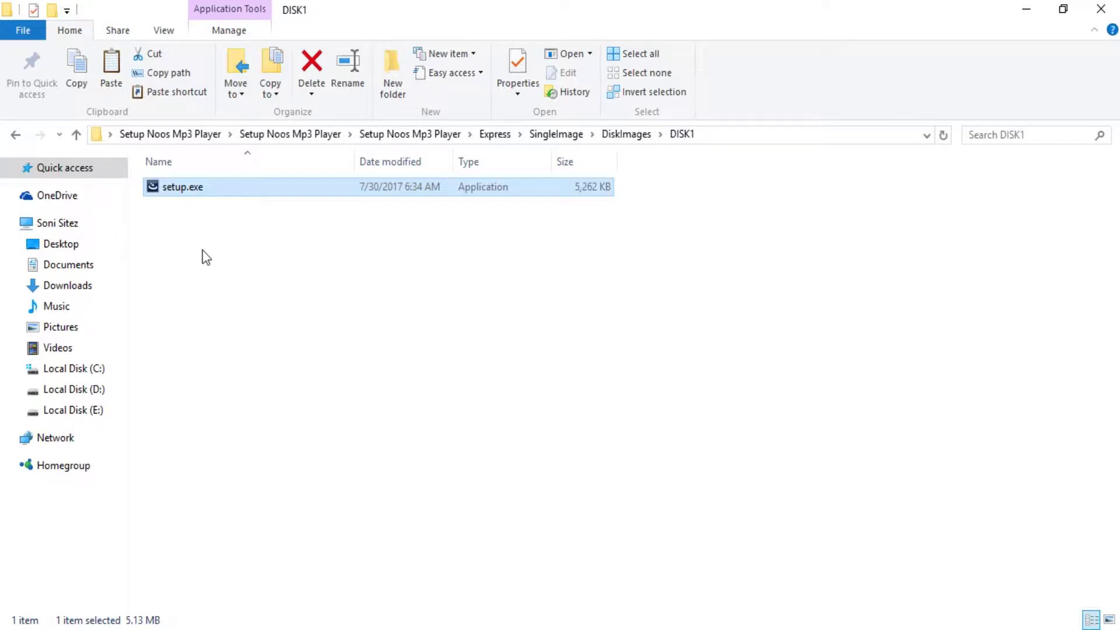
Copy setup.exe again, paste it onto the desktop, and move the project icon right.
right_click(236, 185)
left_click(304, 506)
left_click(1100, 8)
right_click(98, 256)
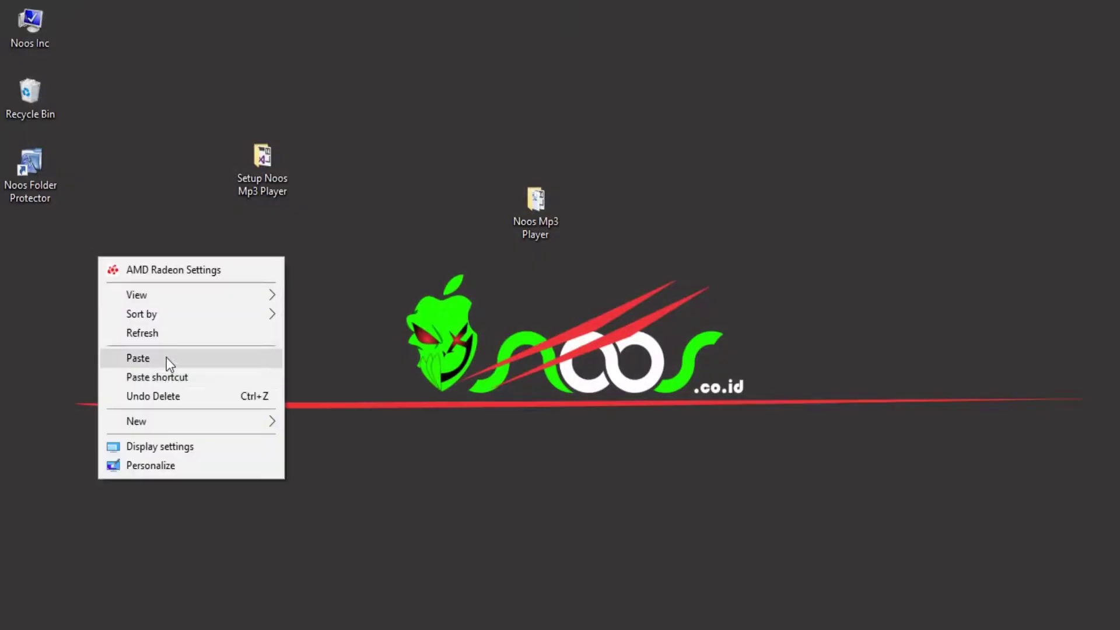
left_click(167, 357)
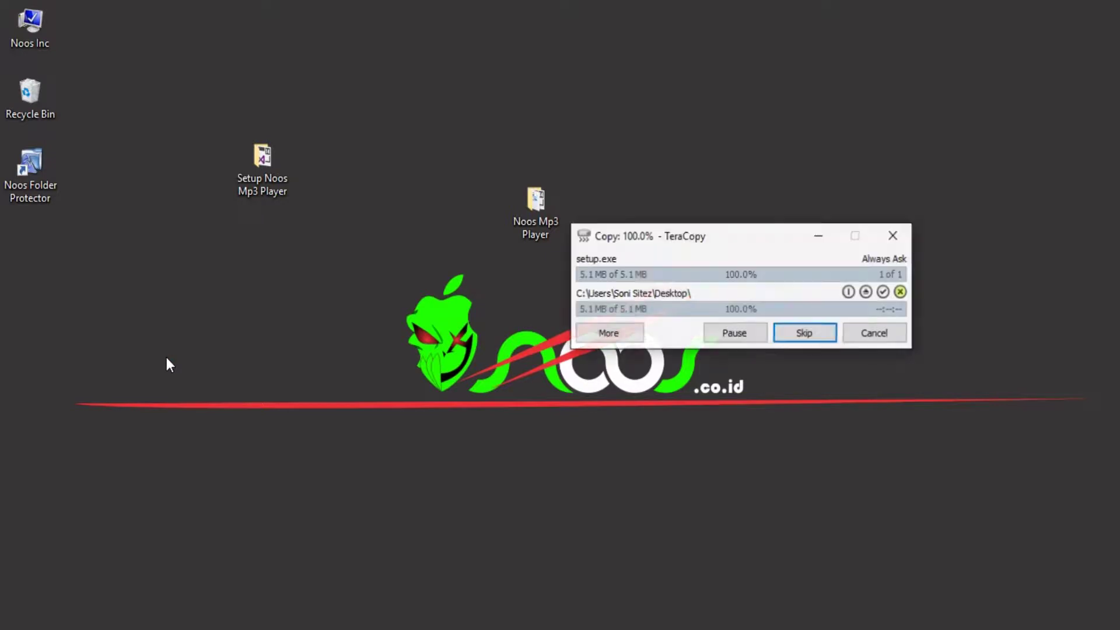
left_click_drag(264, 161, 738, 181)
left_click(611, 268)
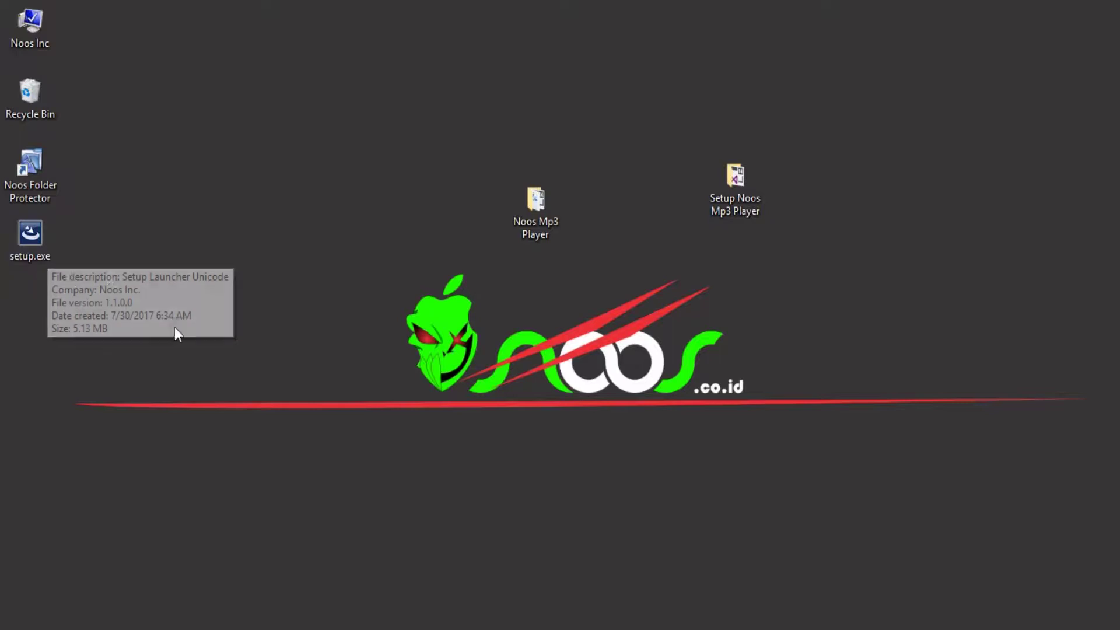
Run the desktop setup.exe, advance to the License Agreement page, and move the wizard top-left.
left_click(35, 235)
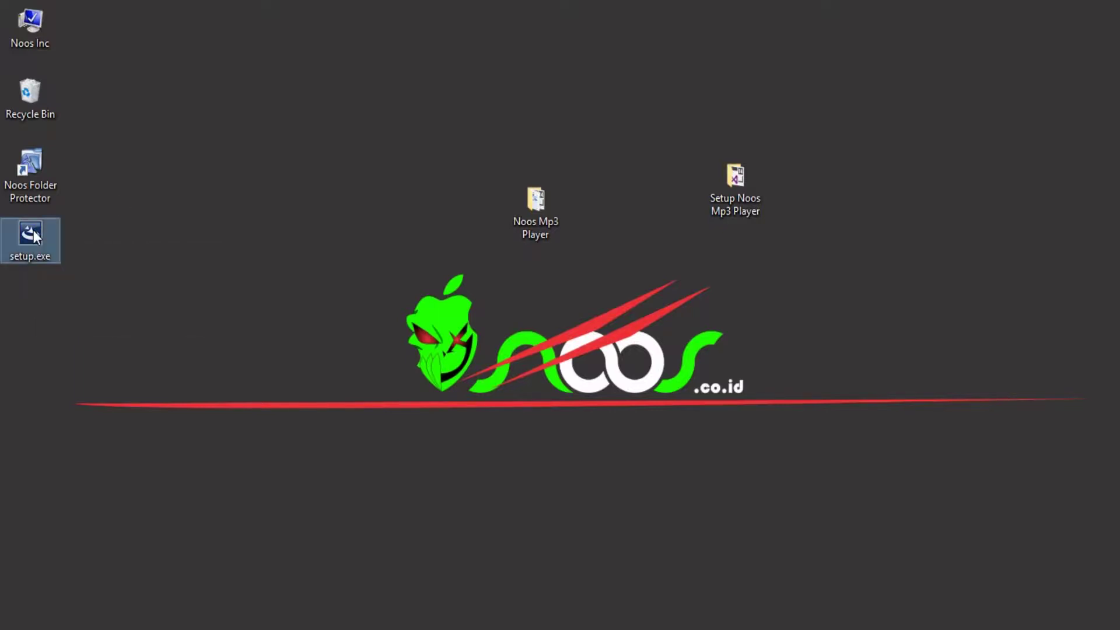
right_click(33, 231)
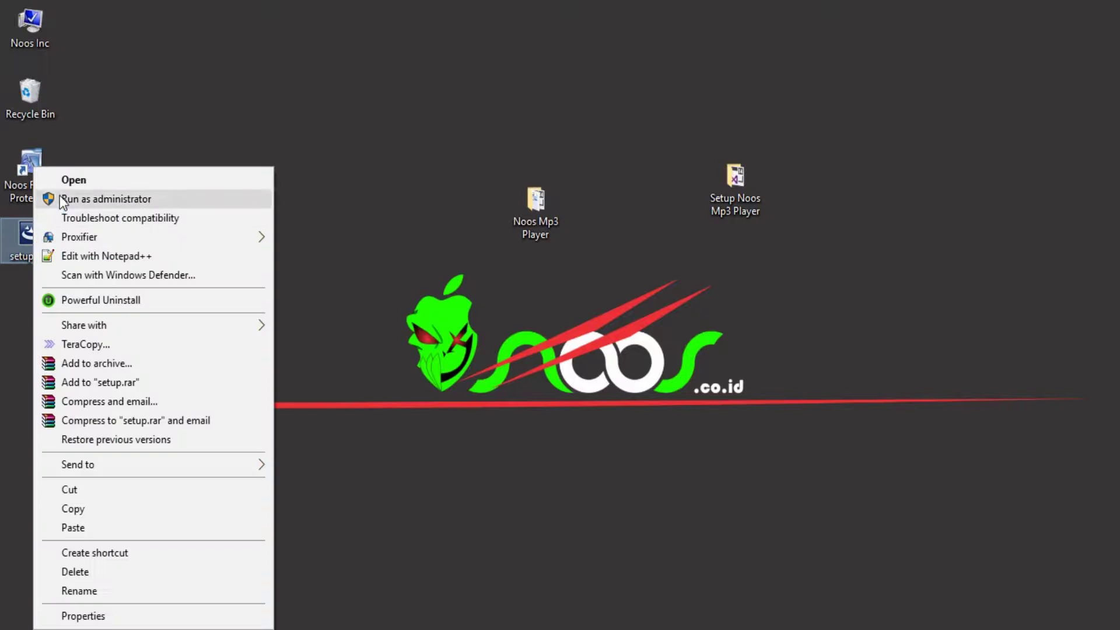
left_click(68, 180)
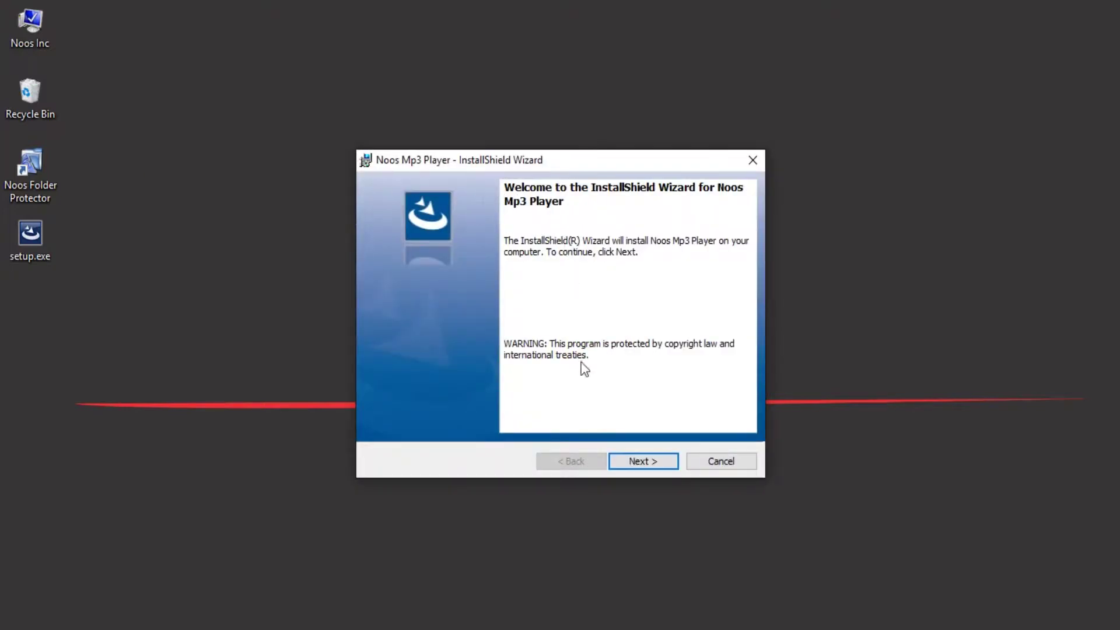
left_click(636, 461)
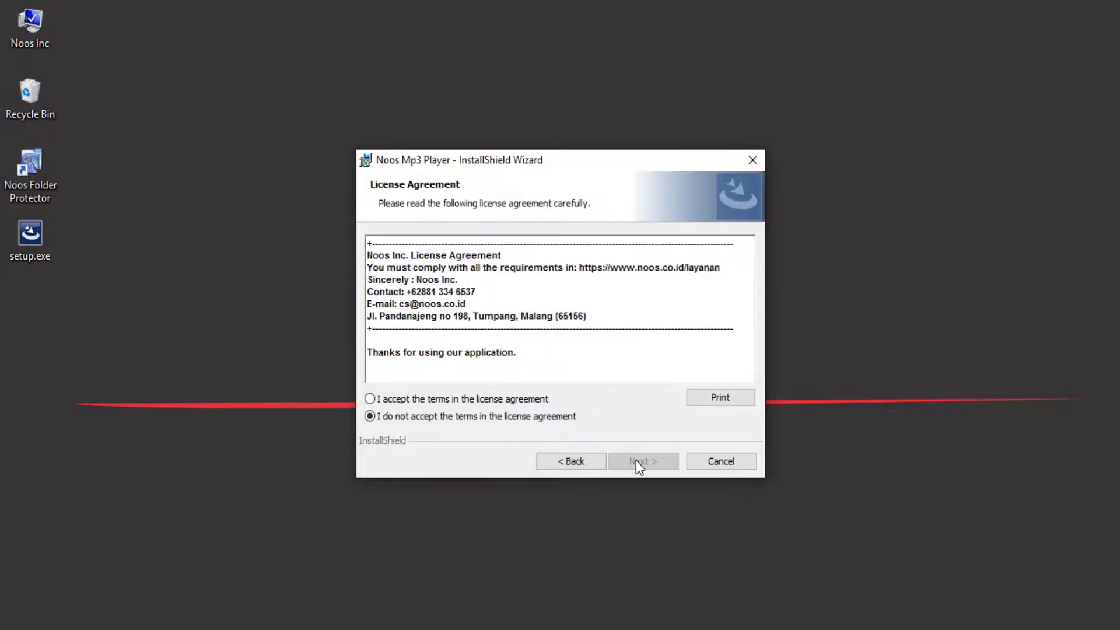
left_click_drag(577, 367, 343, 224)
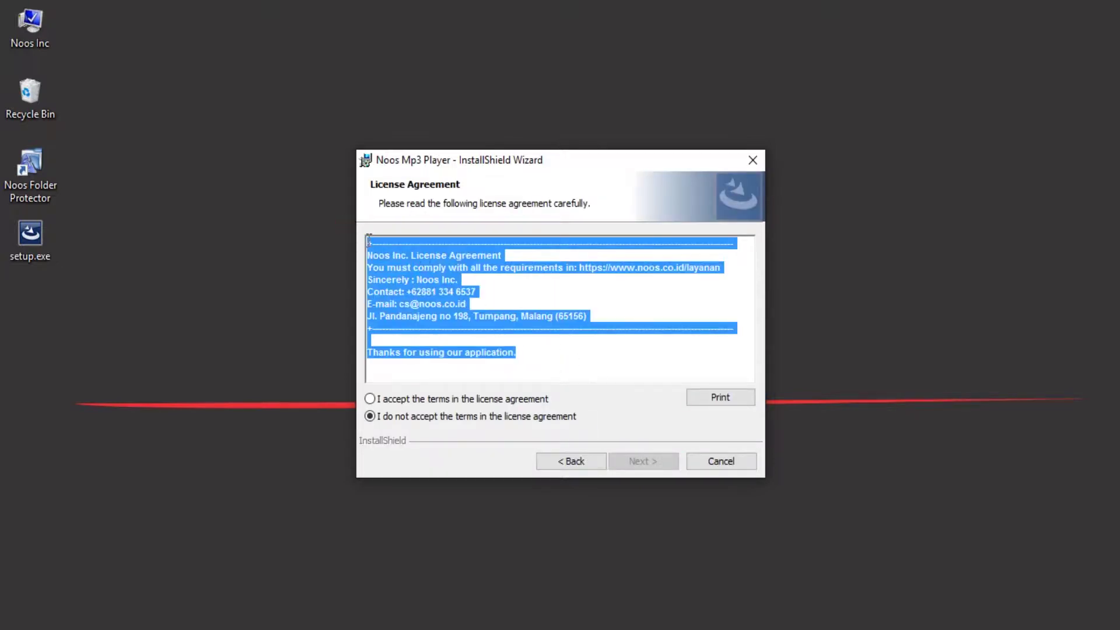
left_click_drag(455, 162, 203, 57)
left_click_drag(535, 201, 638, 184)
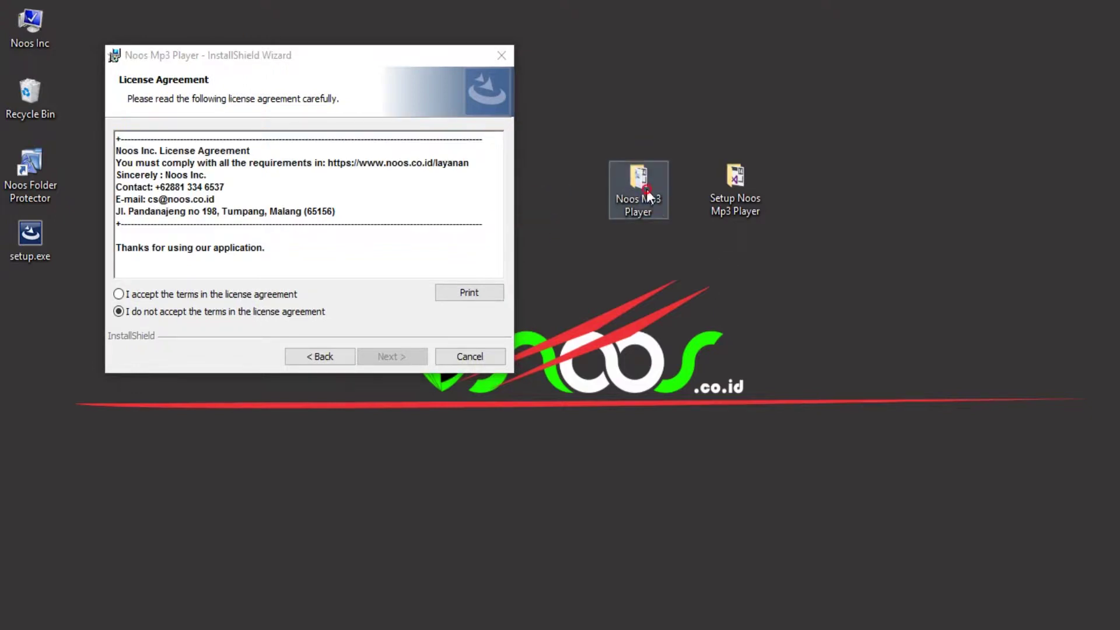
double_click(642, 188)
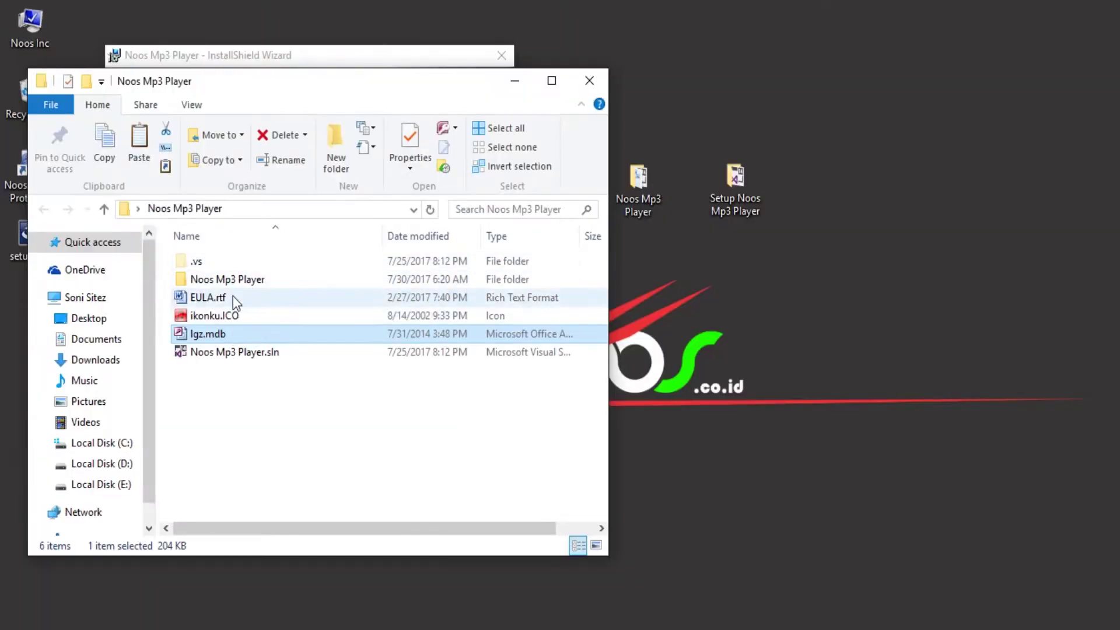
double_click(232, 295)
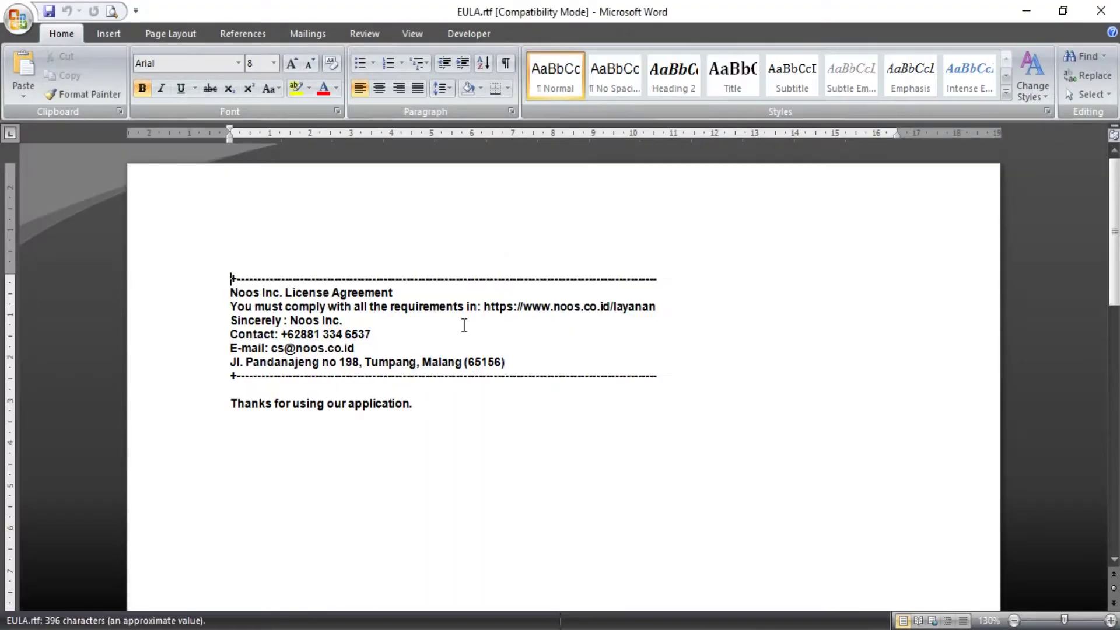
left_click(1097, 12)
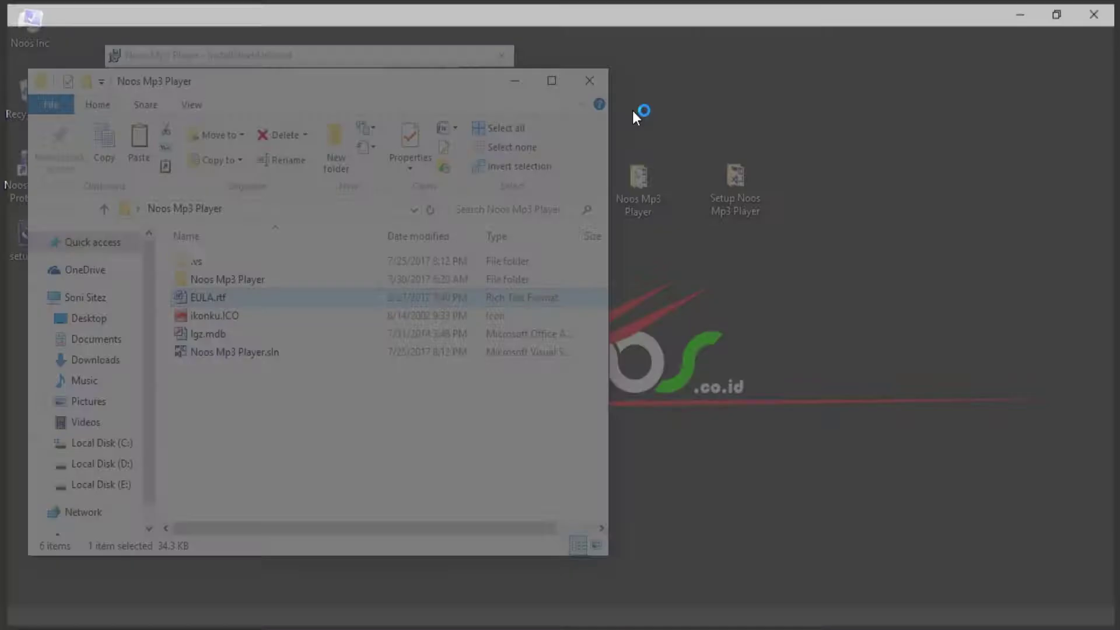
left_click(579, 86)
Accept the license agreement and enter 'Noos Inc.' as the Organization.
left_click(351, 217)
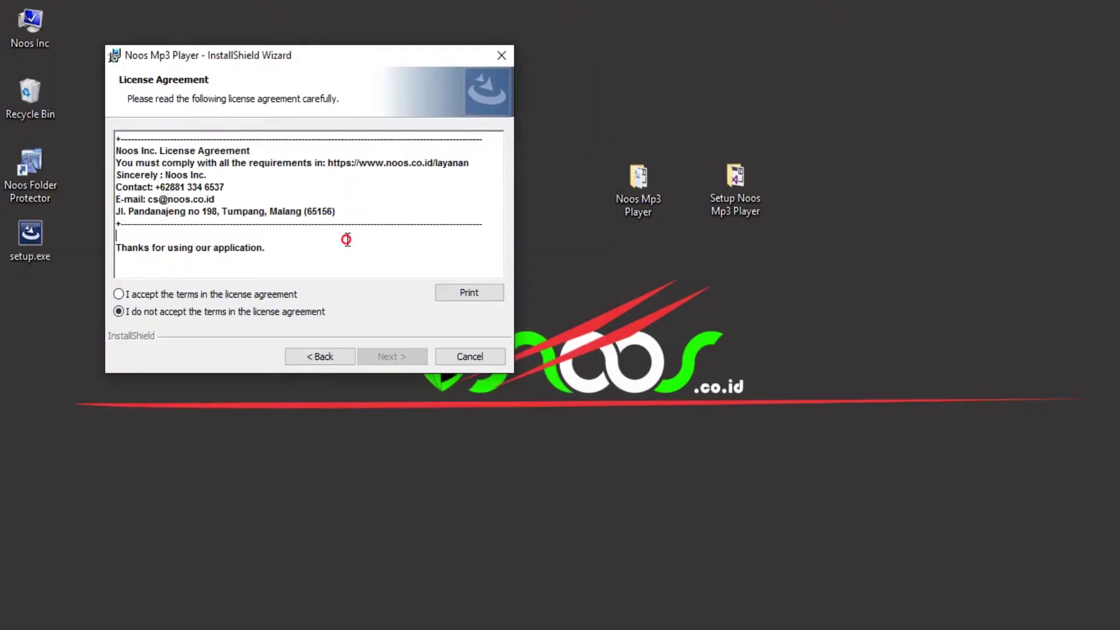
left_click(197, 291)
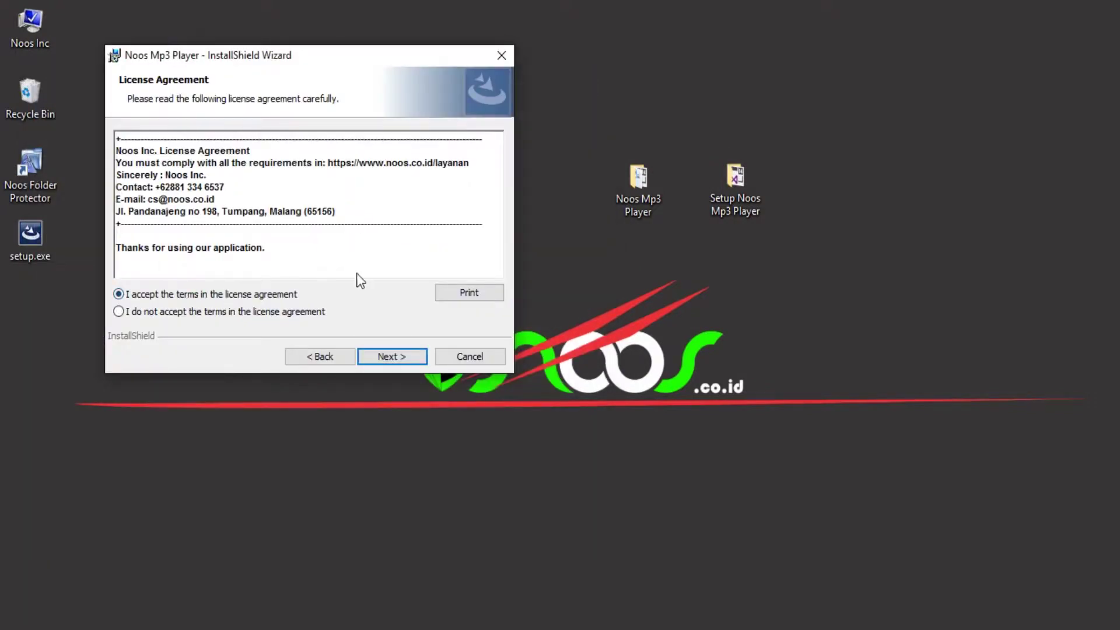
left_click(395, 358)
left_click(227, 191)
type("Noos")
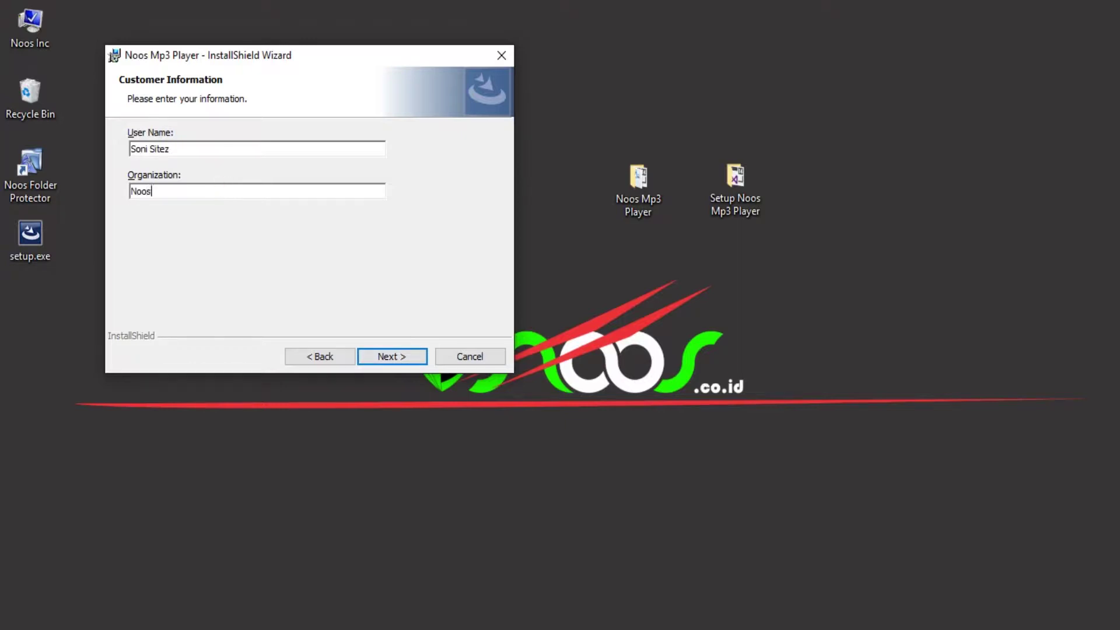
type(" Inc.")
left_click(390, 358)
Install Noos Mp3 Player to the default folder and finish with the player launching.
left_click(390, 358)
left_click(390, 358)
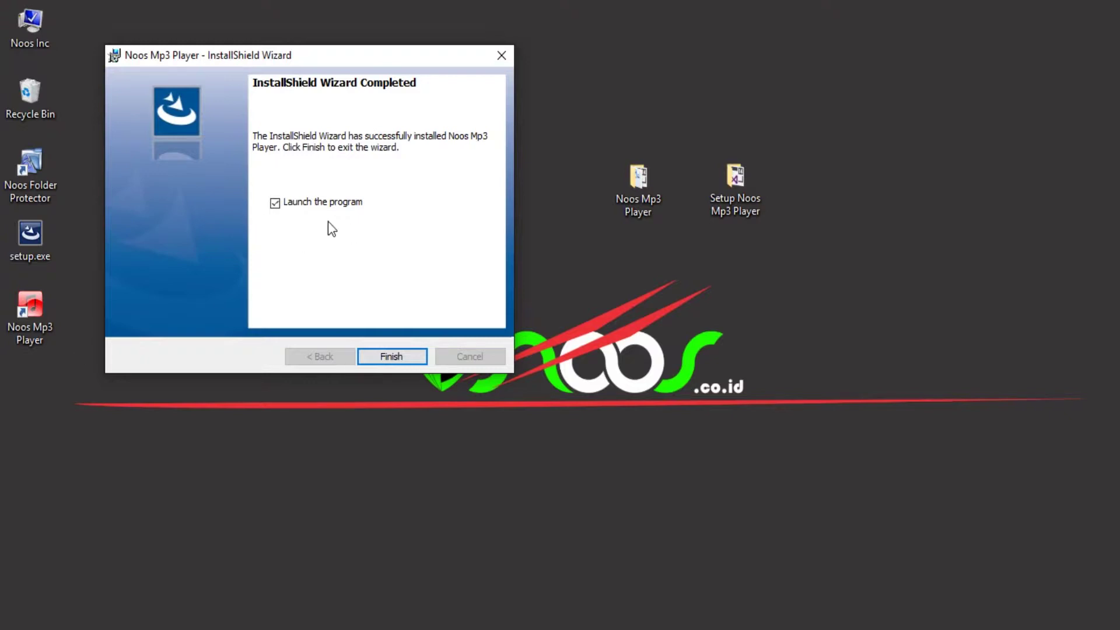
left_click(394, 359)
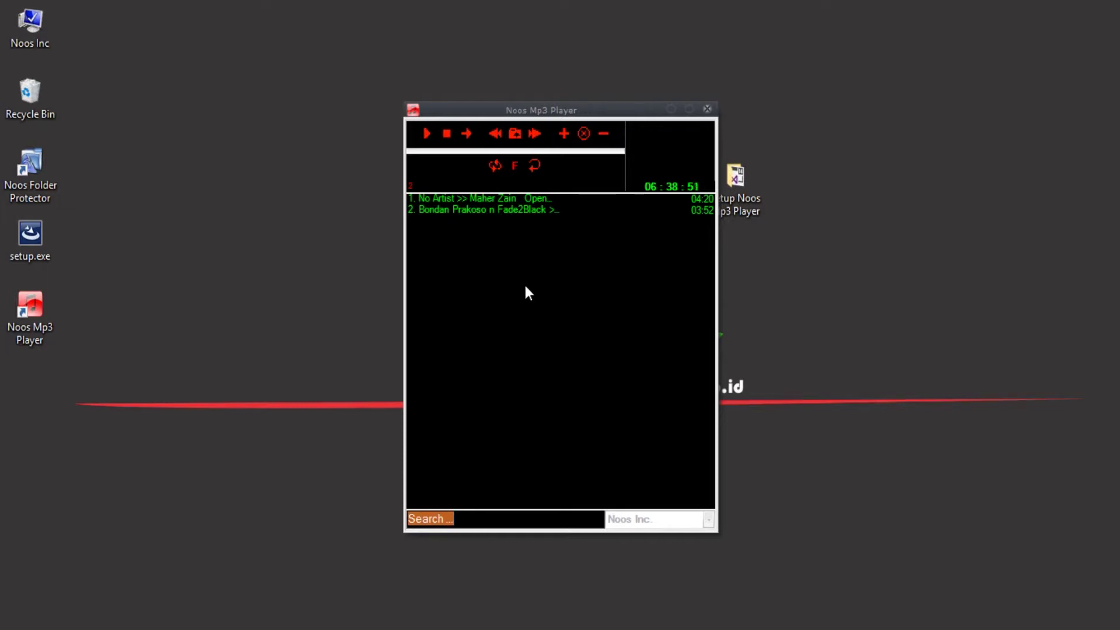
Exit the newly launched Noos Mp3 Player from its playlist context menu.
right_click(466, 247)
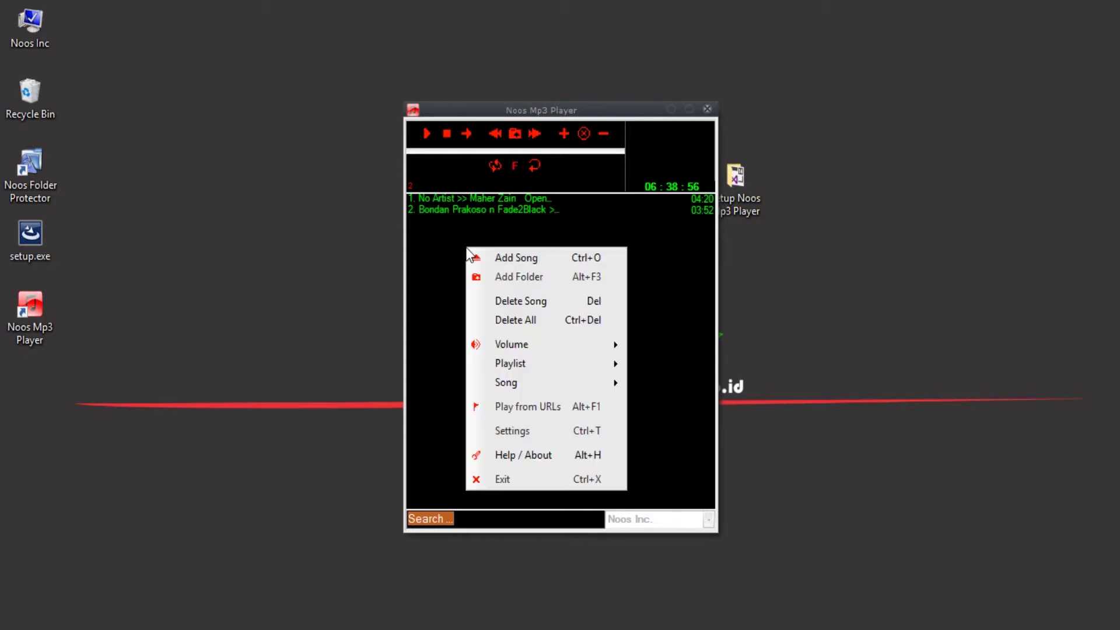
left_click(530, 479)
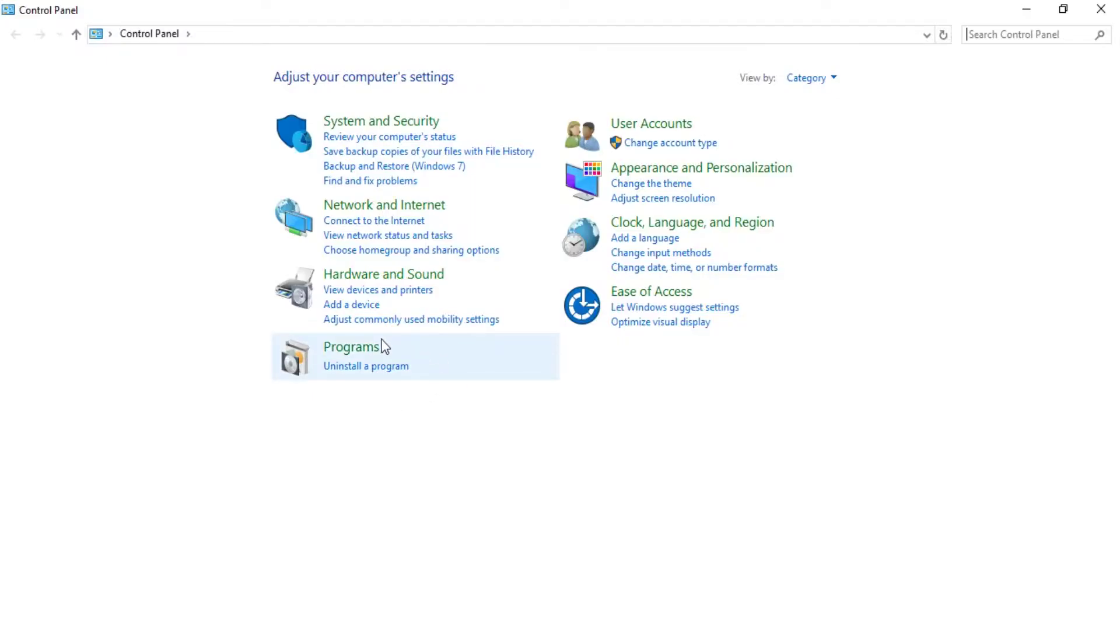
Find Noos Mp3 Player (Noos Inc., 1.01, 8.80 MB) under Uninstall a program, then close the window.
left_click(363, 350)
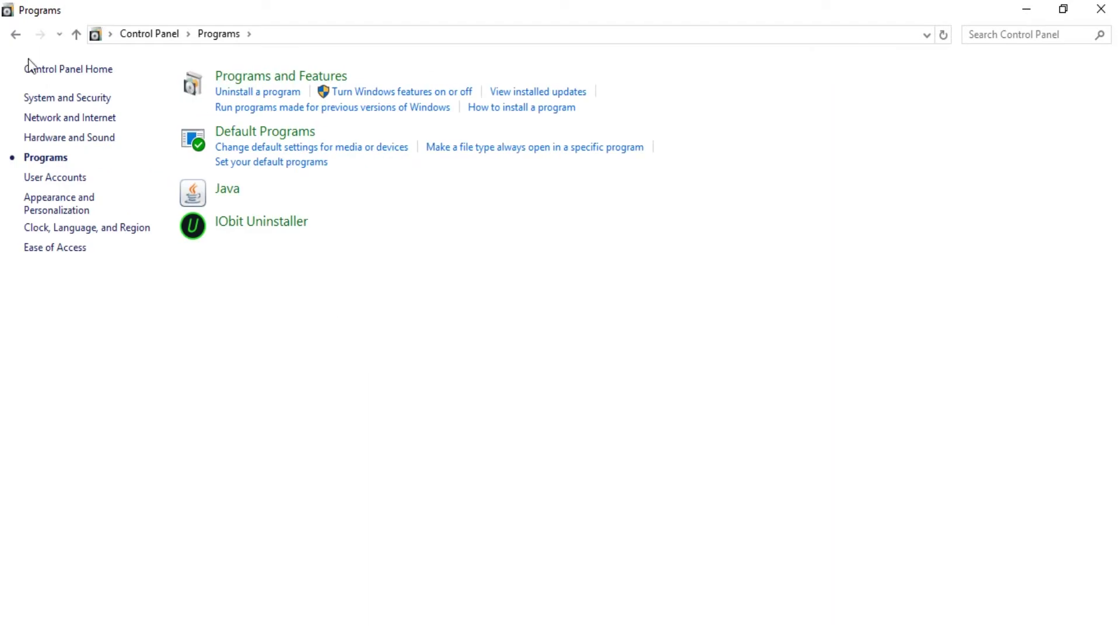
left_click(15, 34)
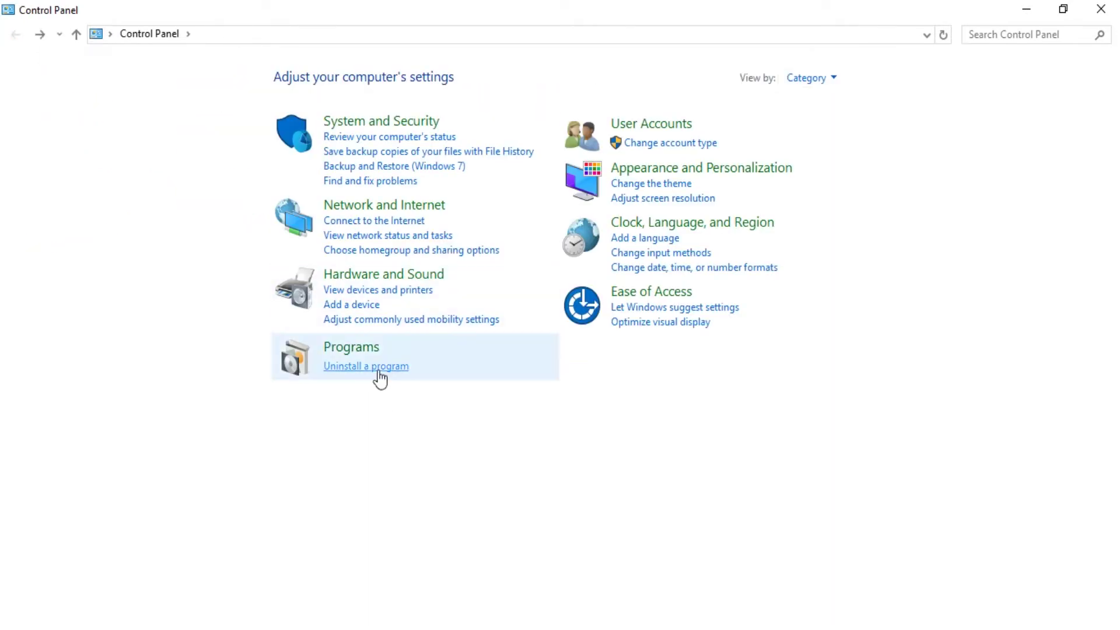
left_click(381, 366)
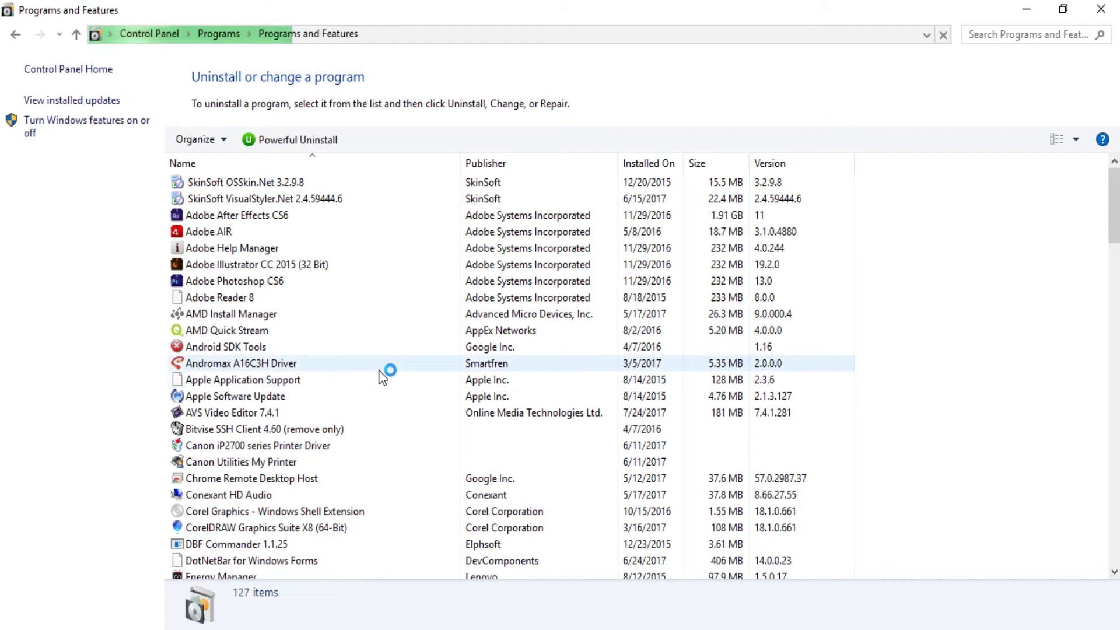
left_click_drag(1113, 226, 1112, 517)
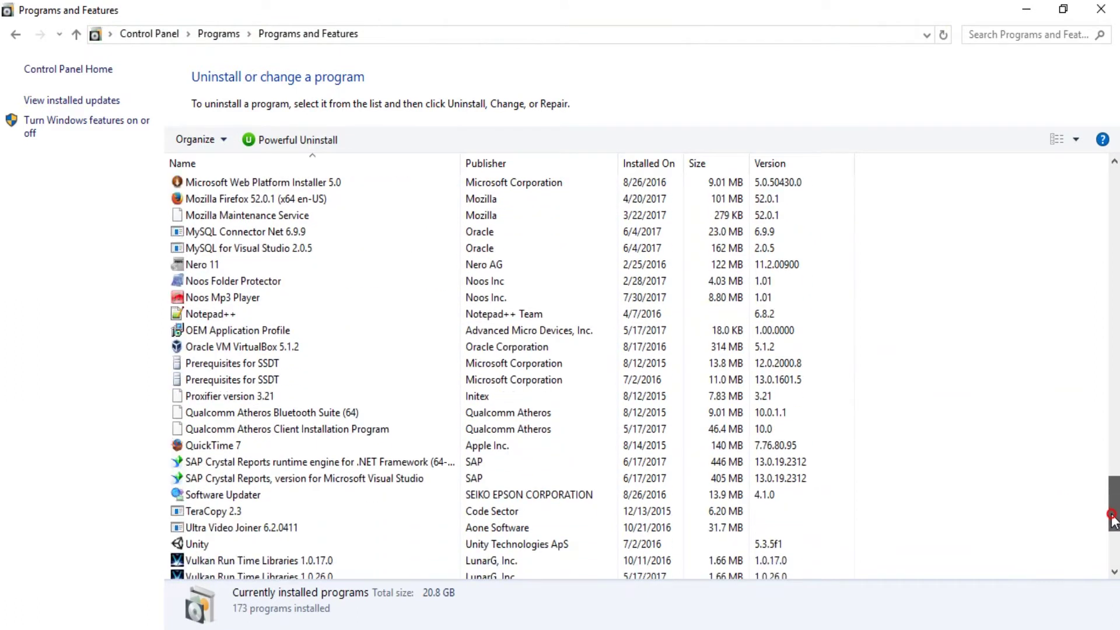
left_click(289, 296)
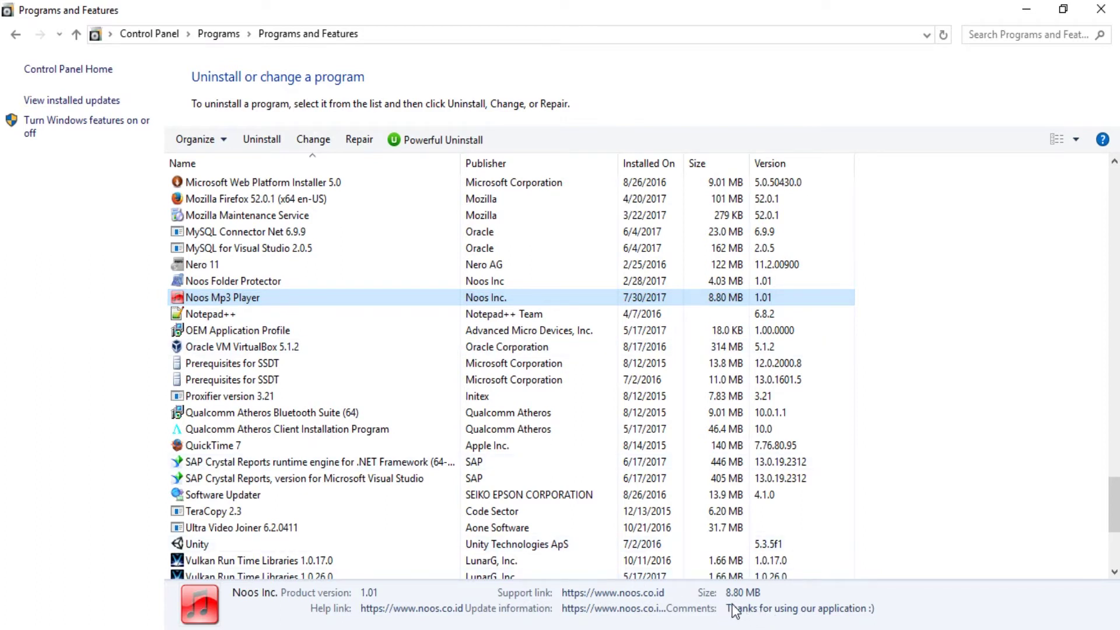
left_click(1100, 9)
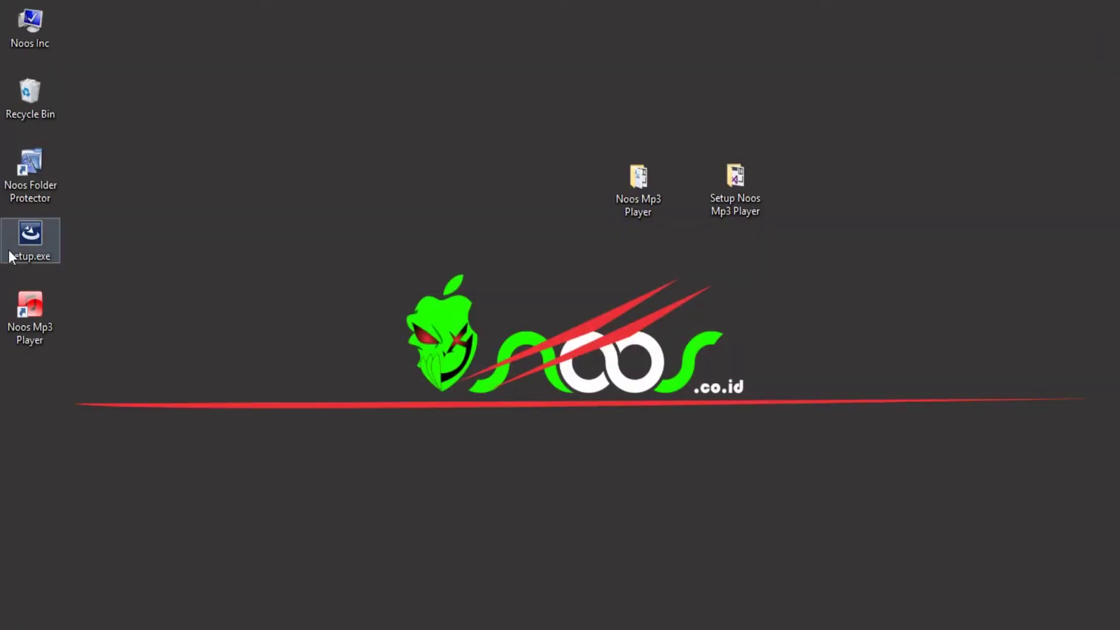